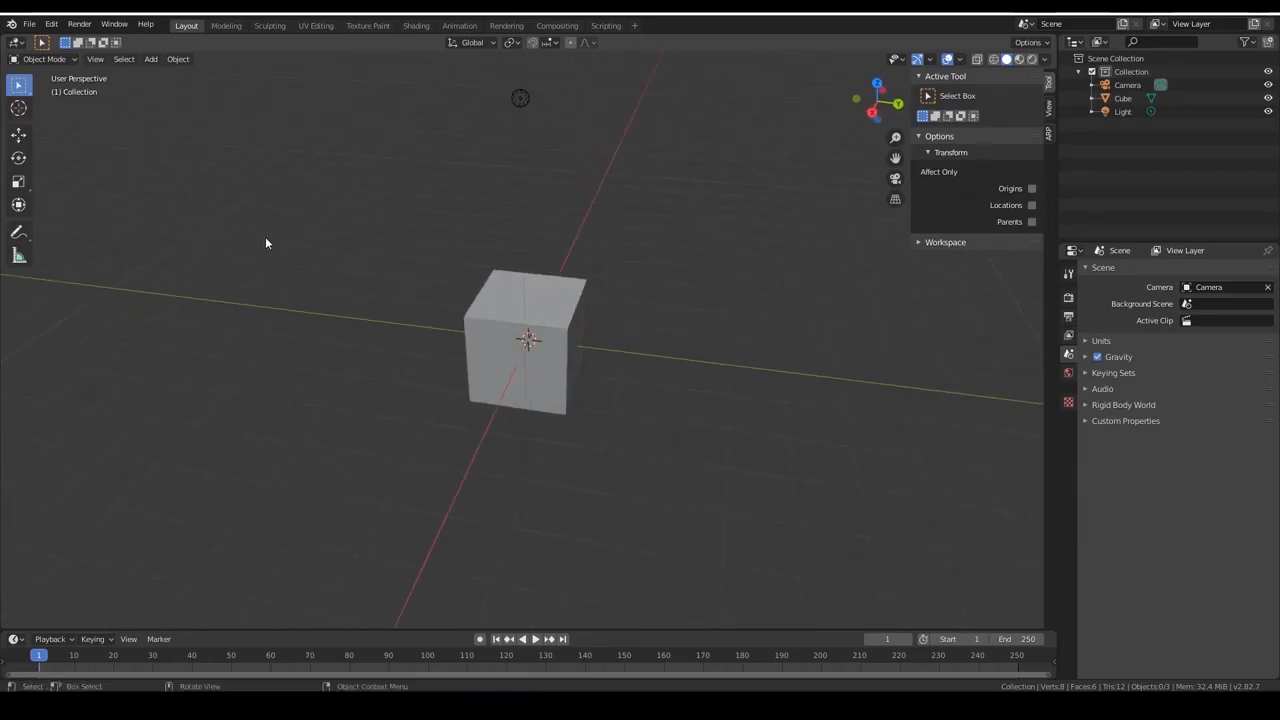
scroll(712, 341, "up", 2)
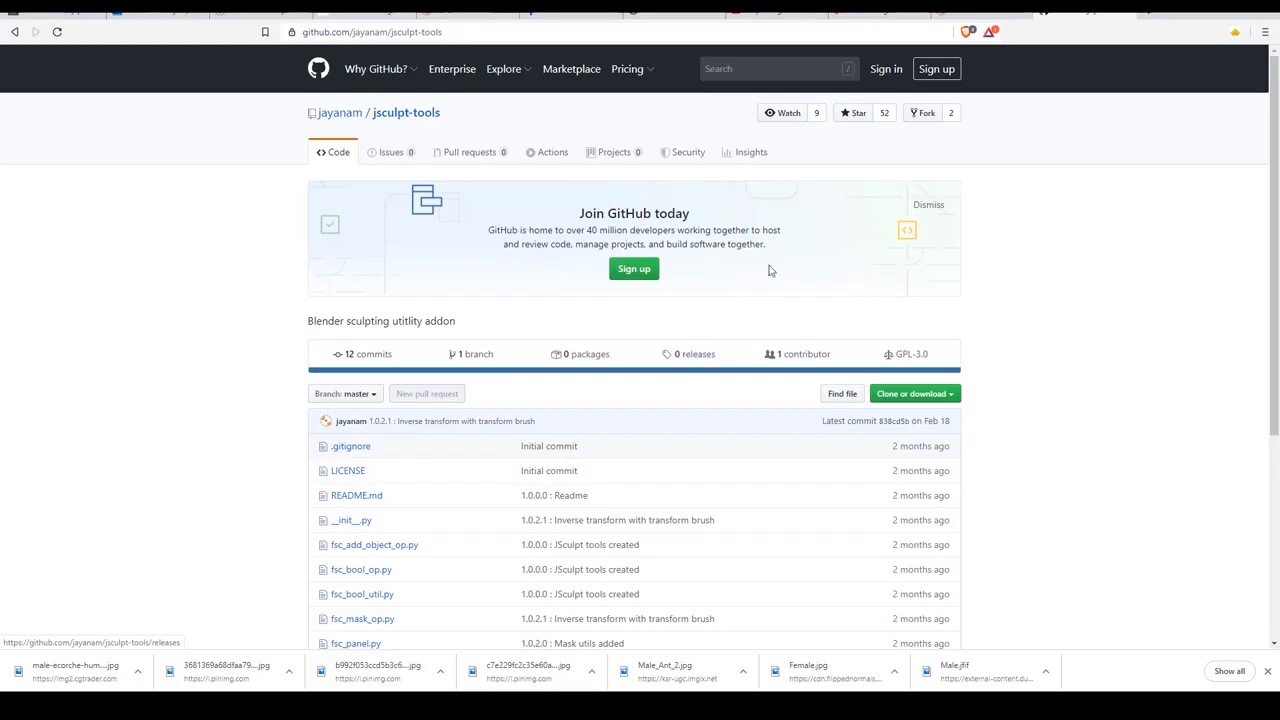
Examine the address and file list of the jsculpt-tools GitHub repository.
double_click(352, 32)
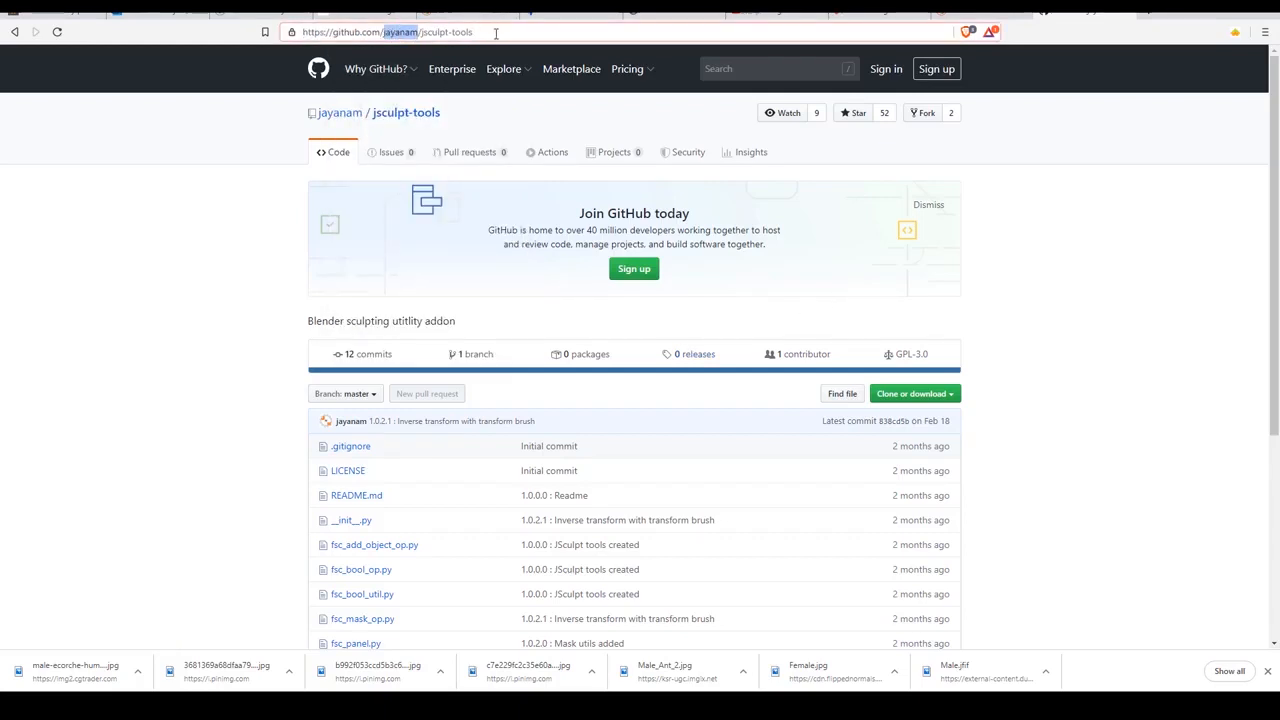
left_click_drag(496, 34, 240, 21)
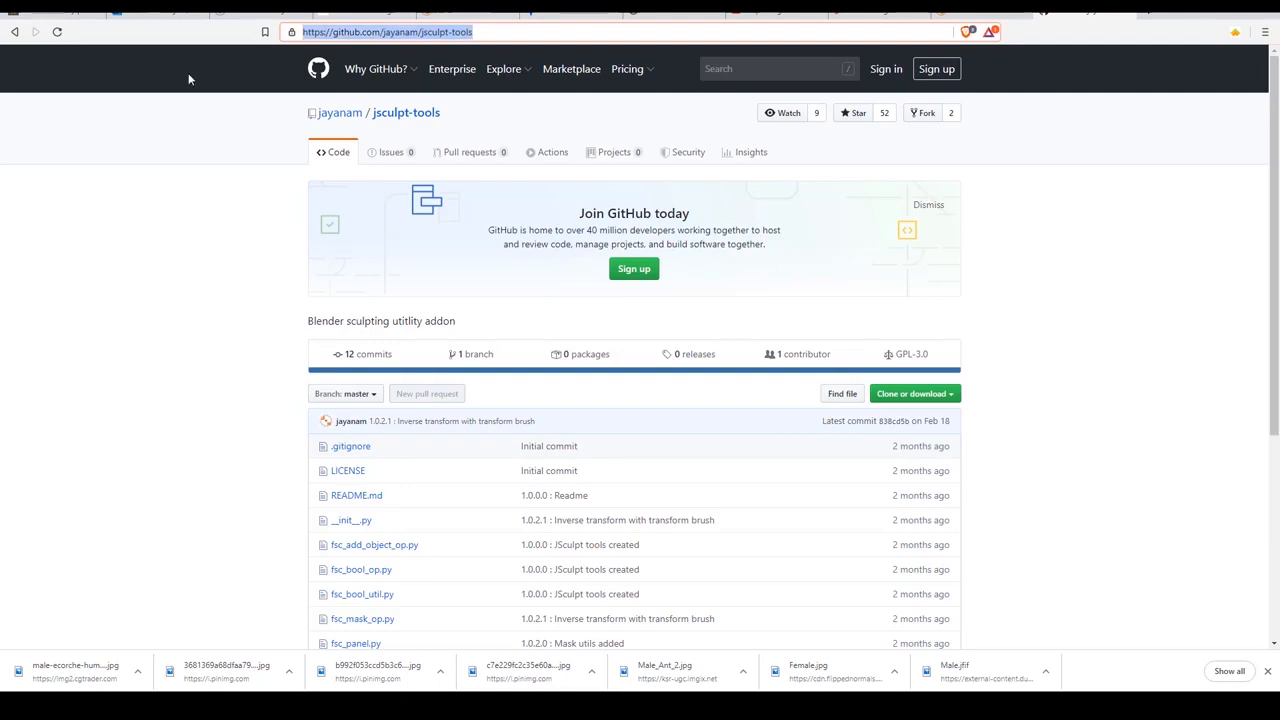
double_click(400, 32)
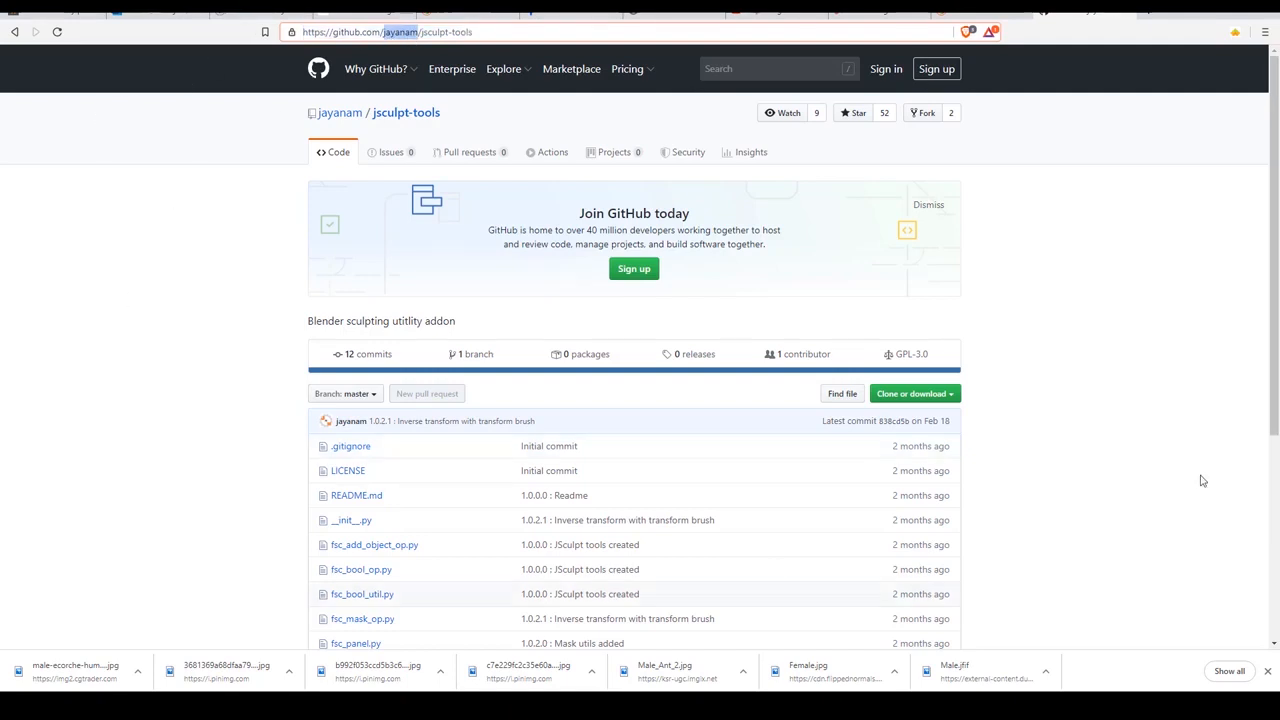
scroll(1257, 343, "down", 2)
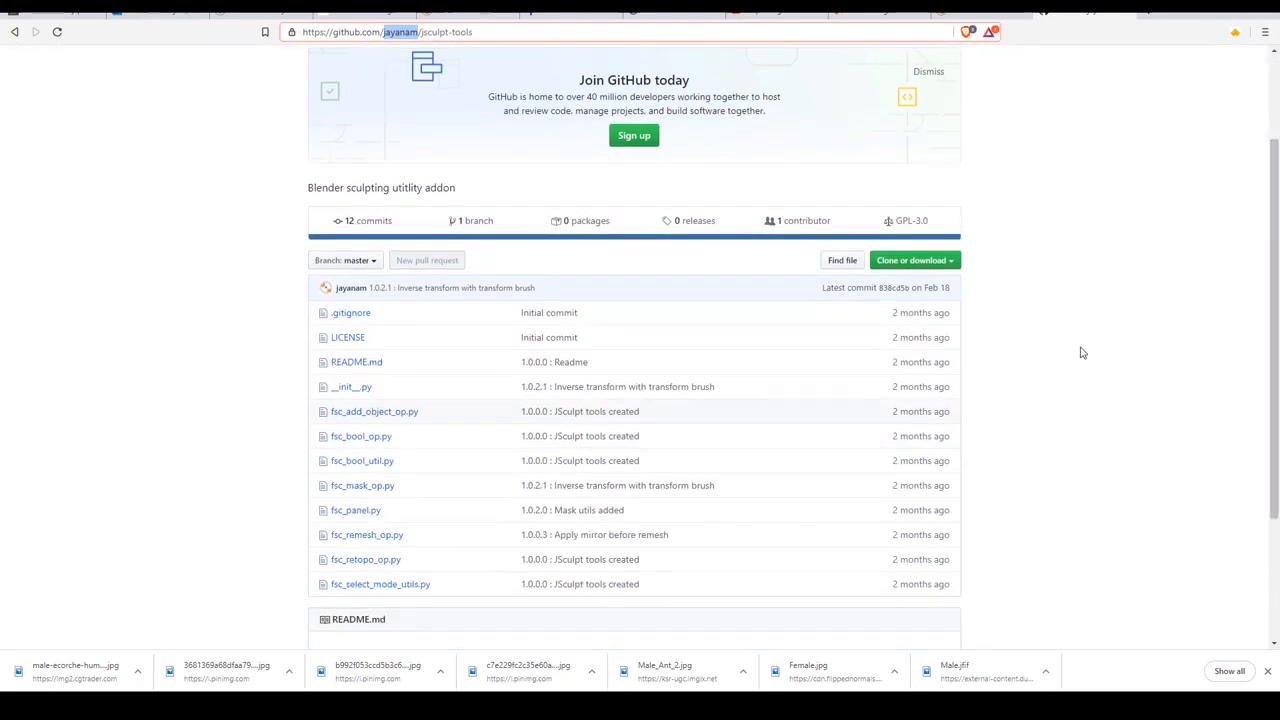
scroll(1080, 352, "up", 2)
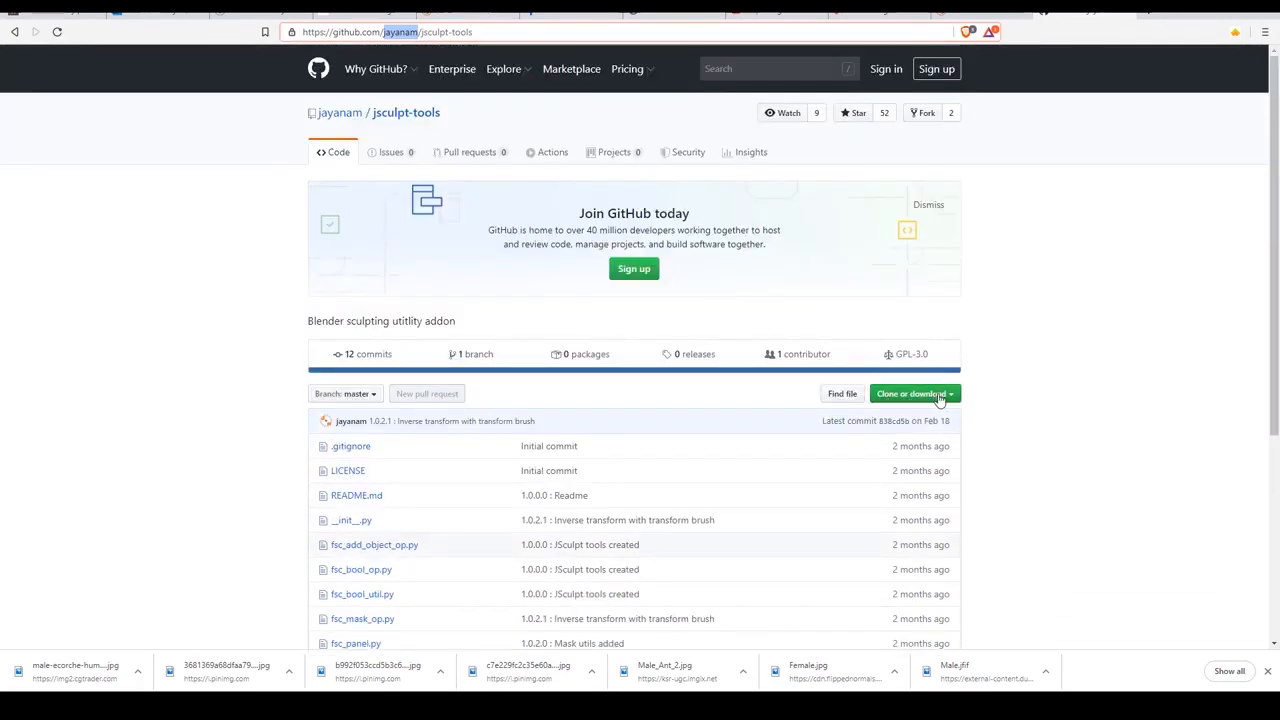
left_click(940, 397)
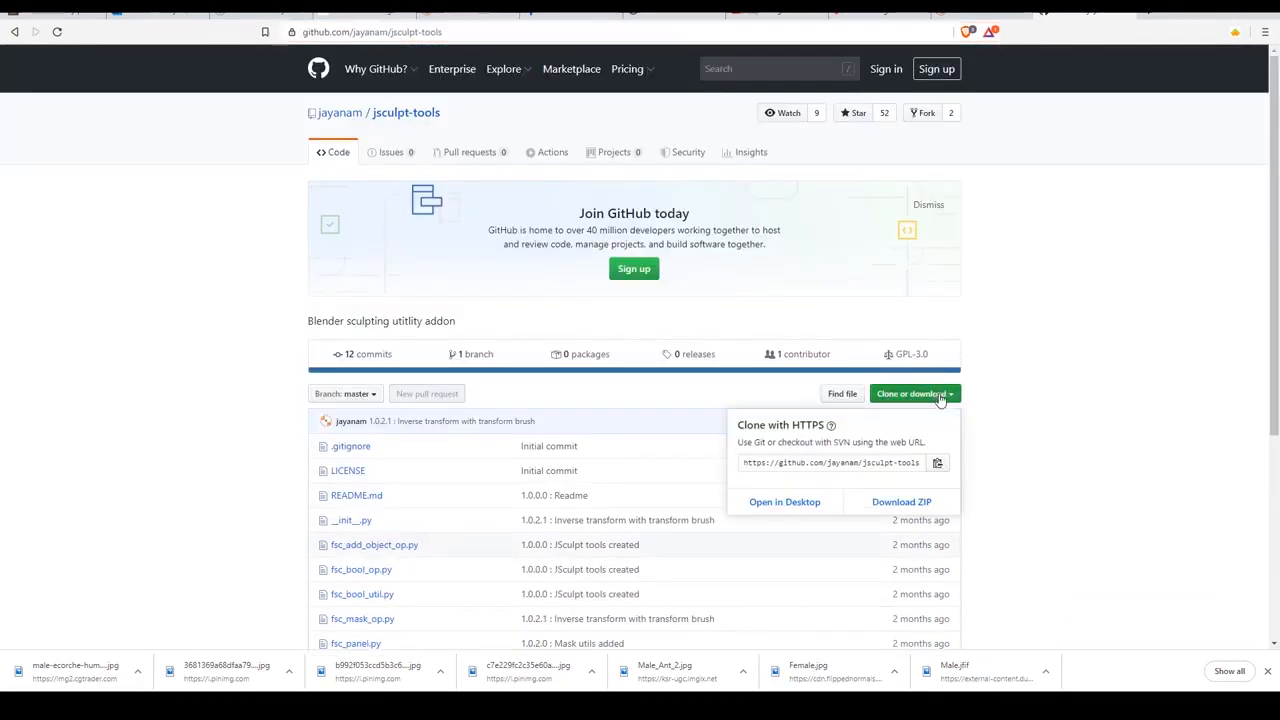
left_click(900, 501)
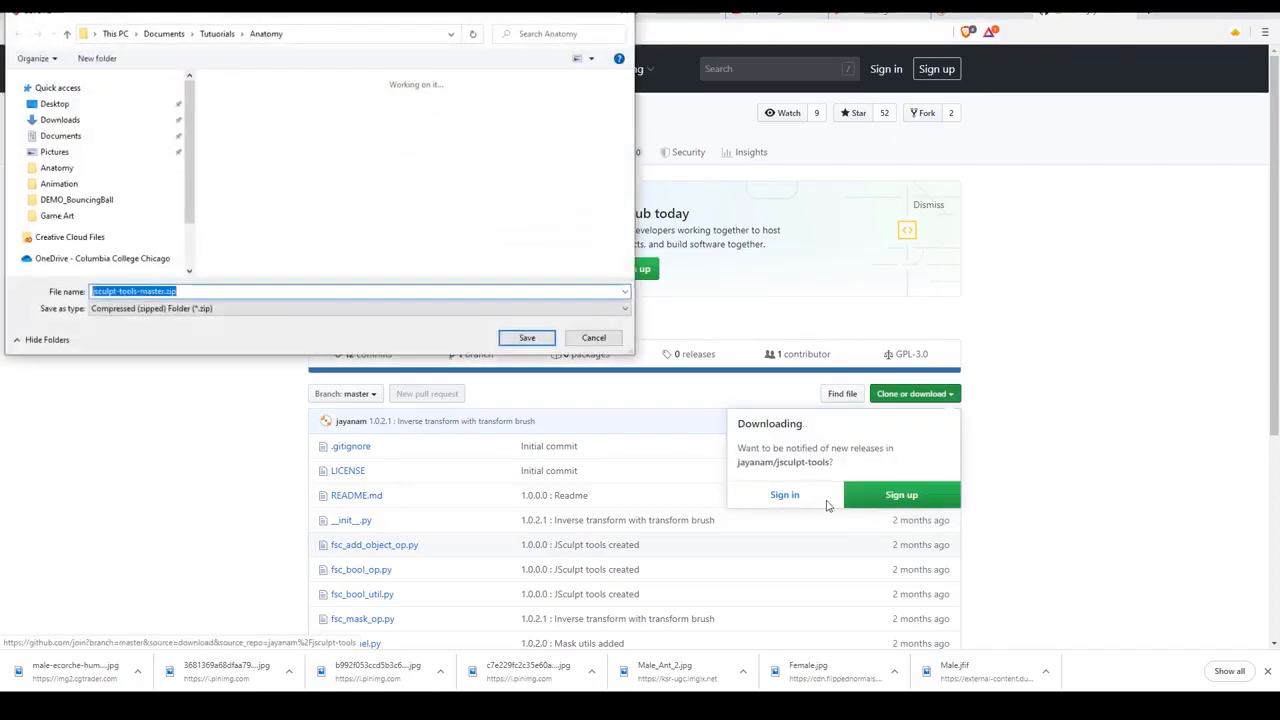
left_click(77, 106)
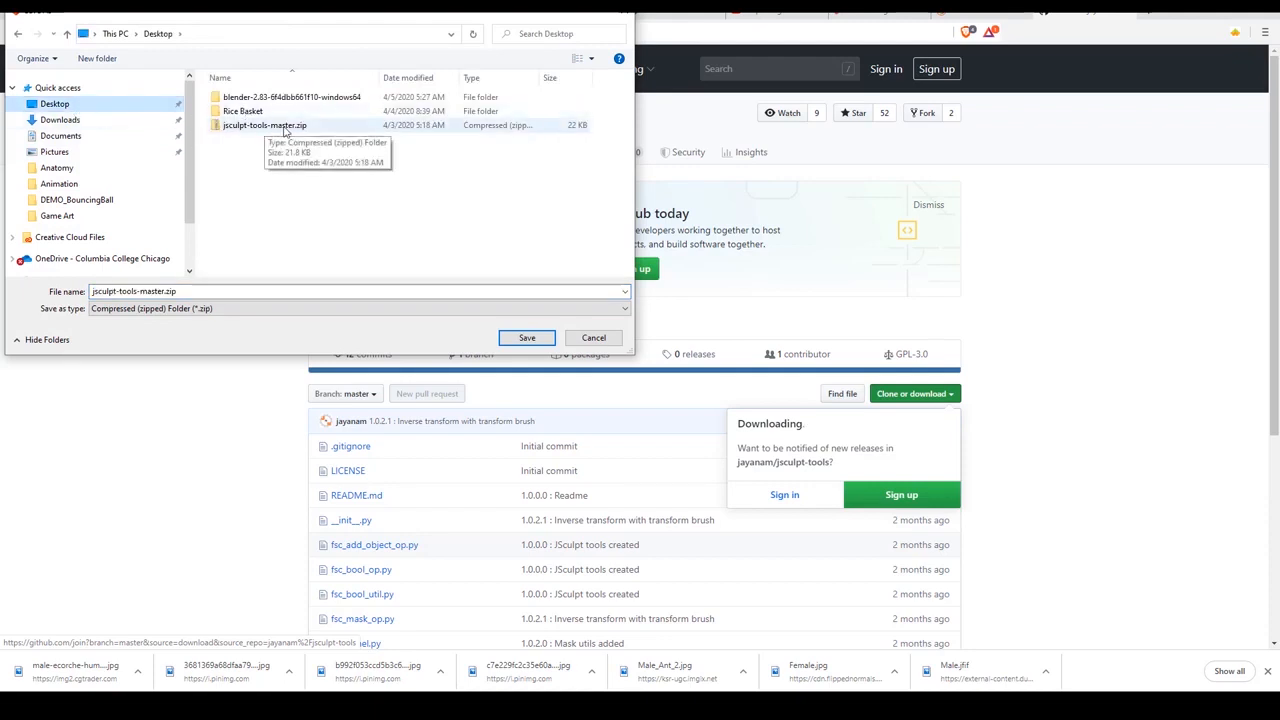
left_click(593, 338)
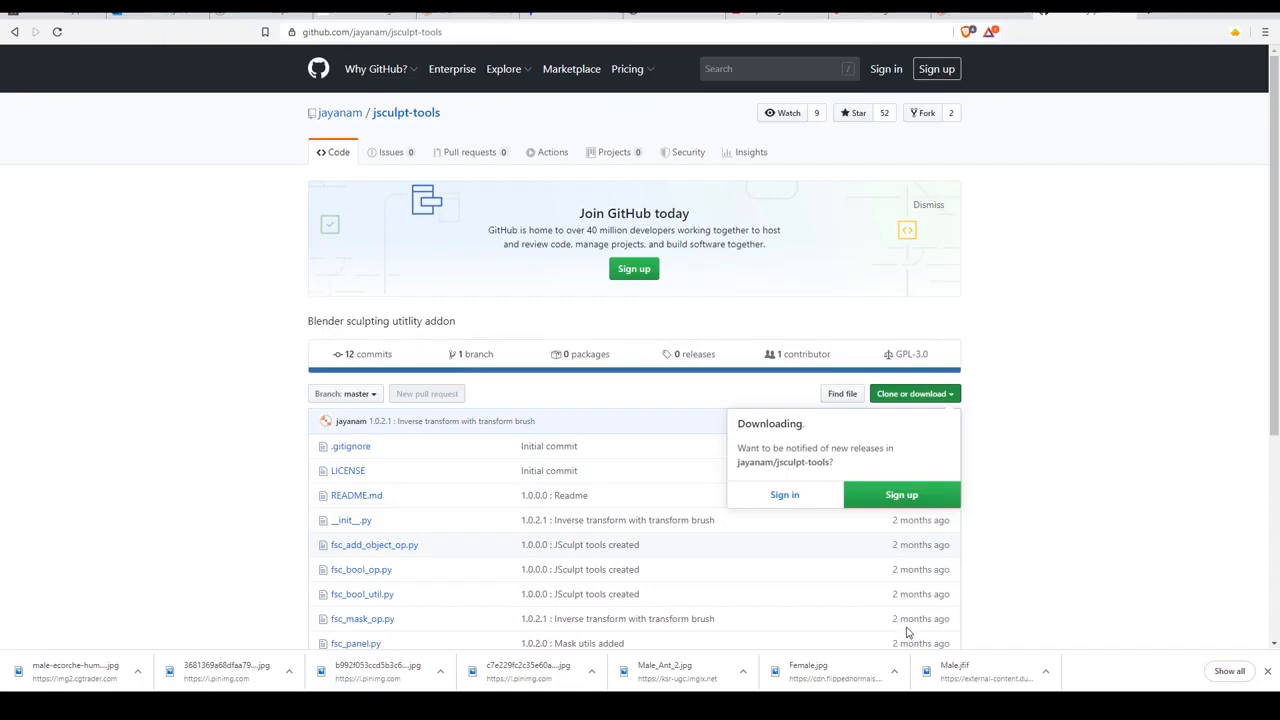
Switch to Blender and install the add-on from jsculpt-tools-master.zip on the Desktop through the preferences.
left_click(874, 667)
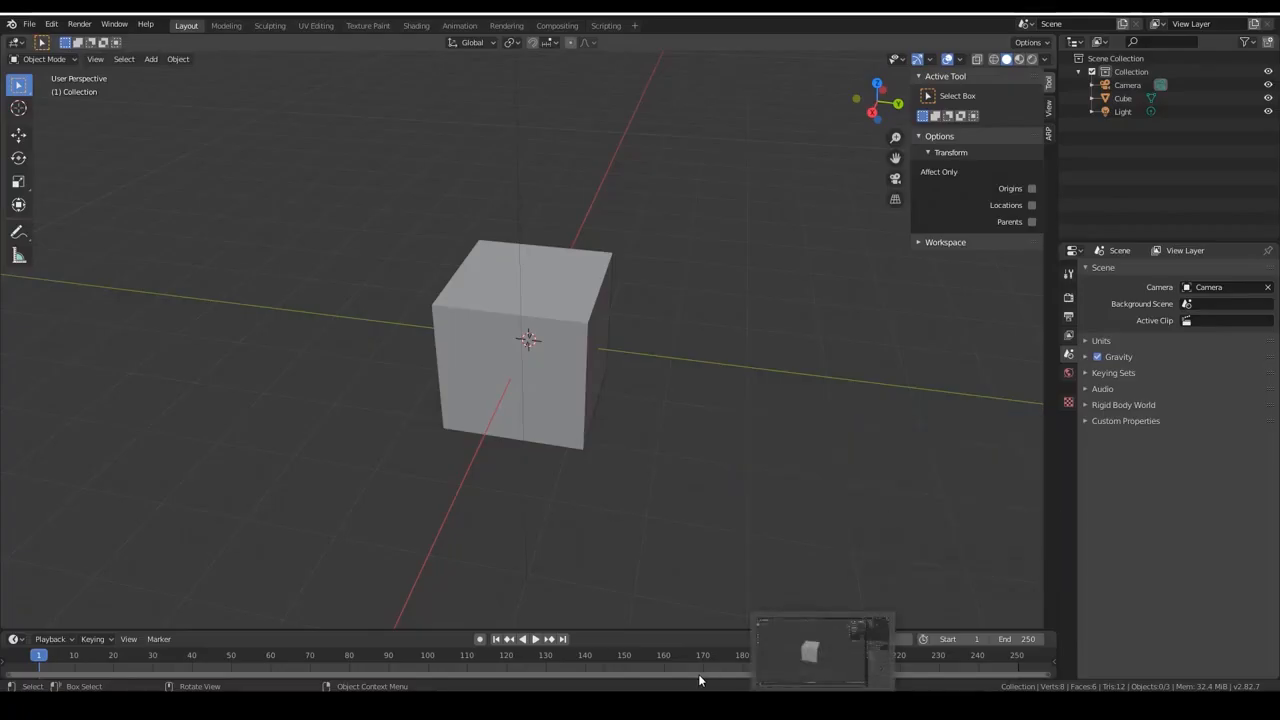
left_click(30, 24)
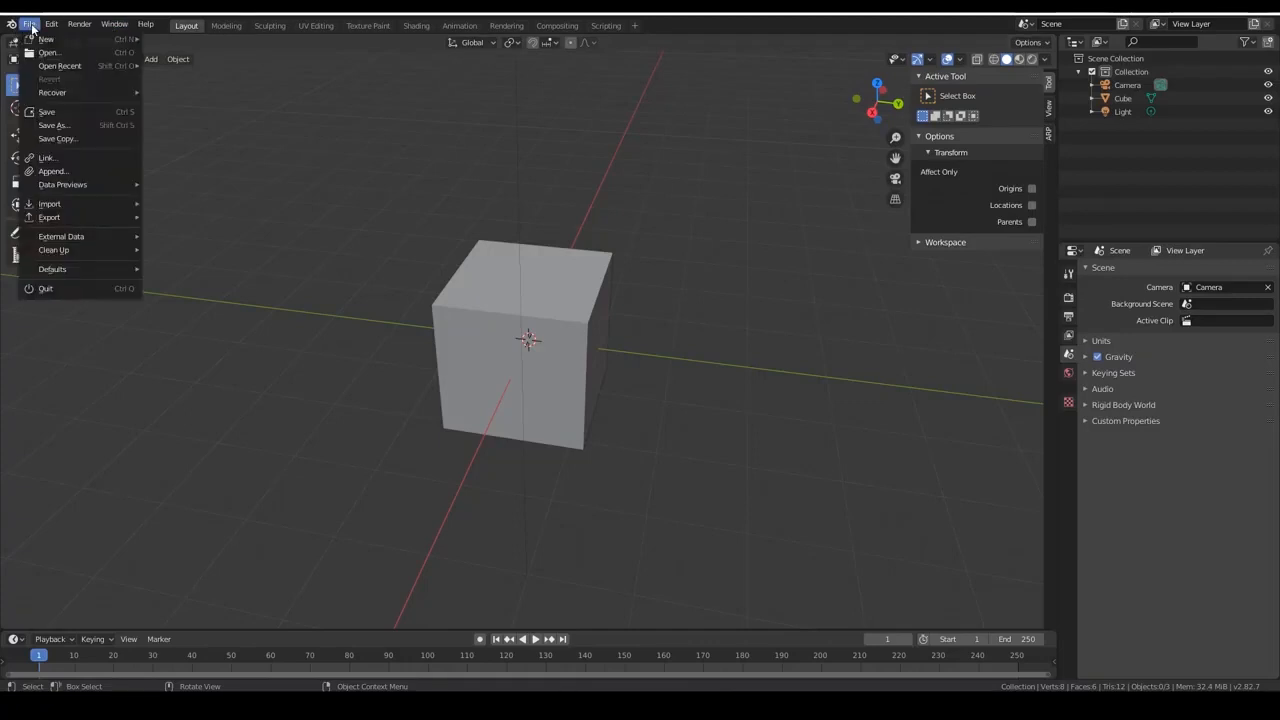
mouse_move(48, 32)
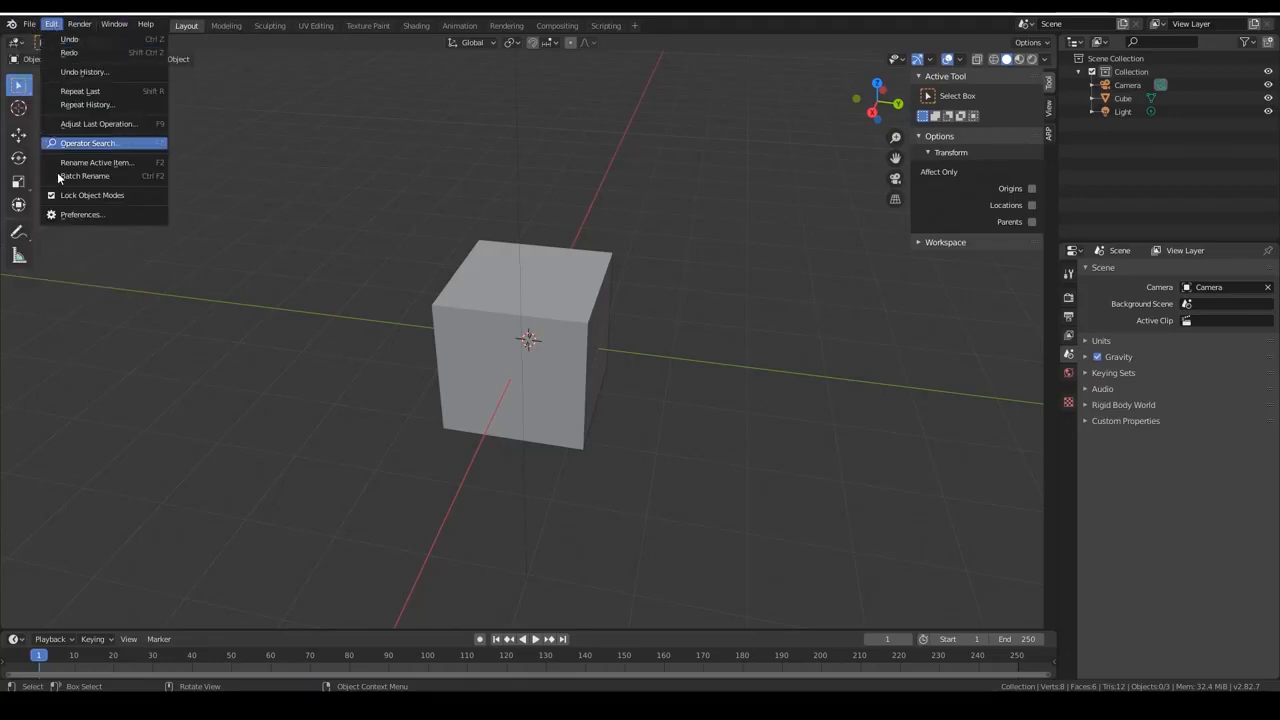
left_click(73, 216)
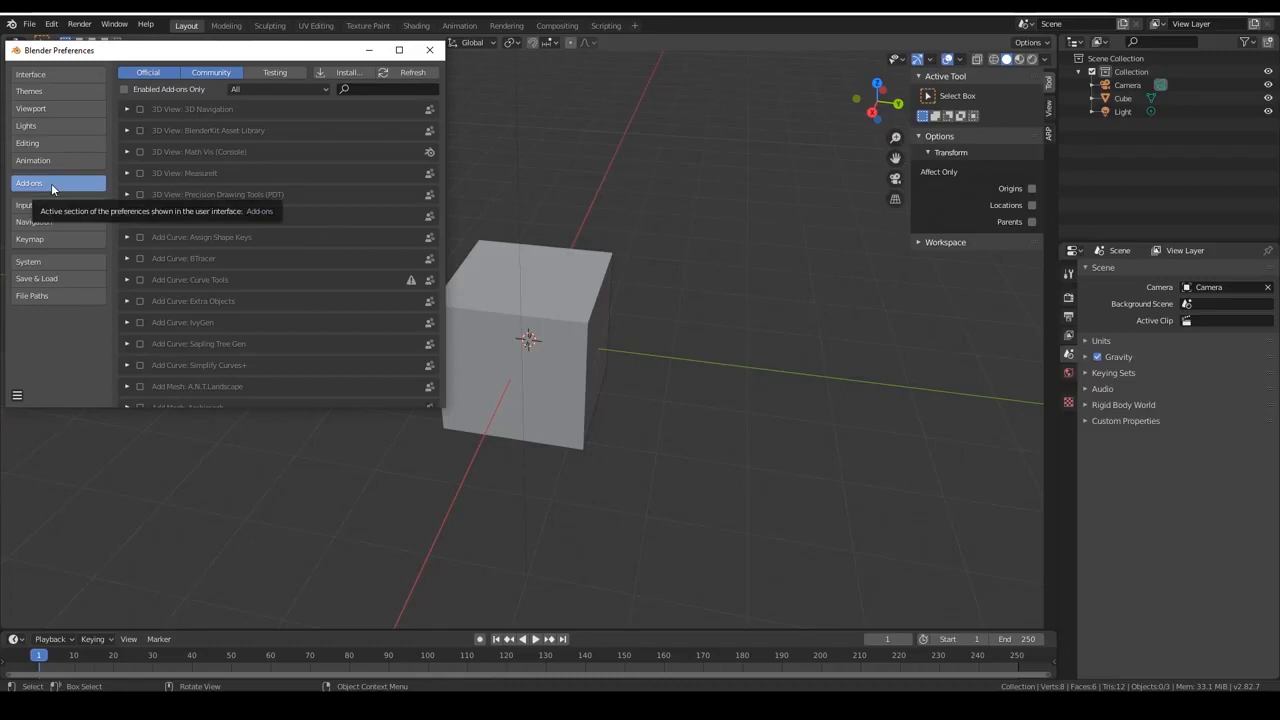
left_click(351, 67)
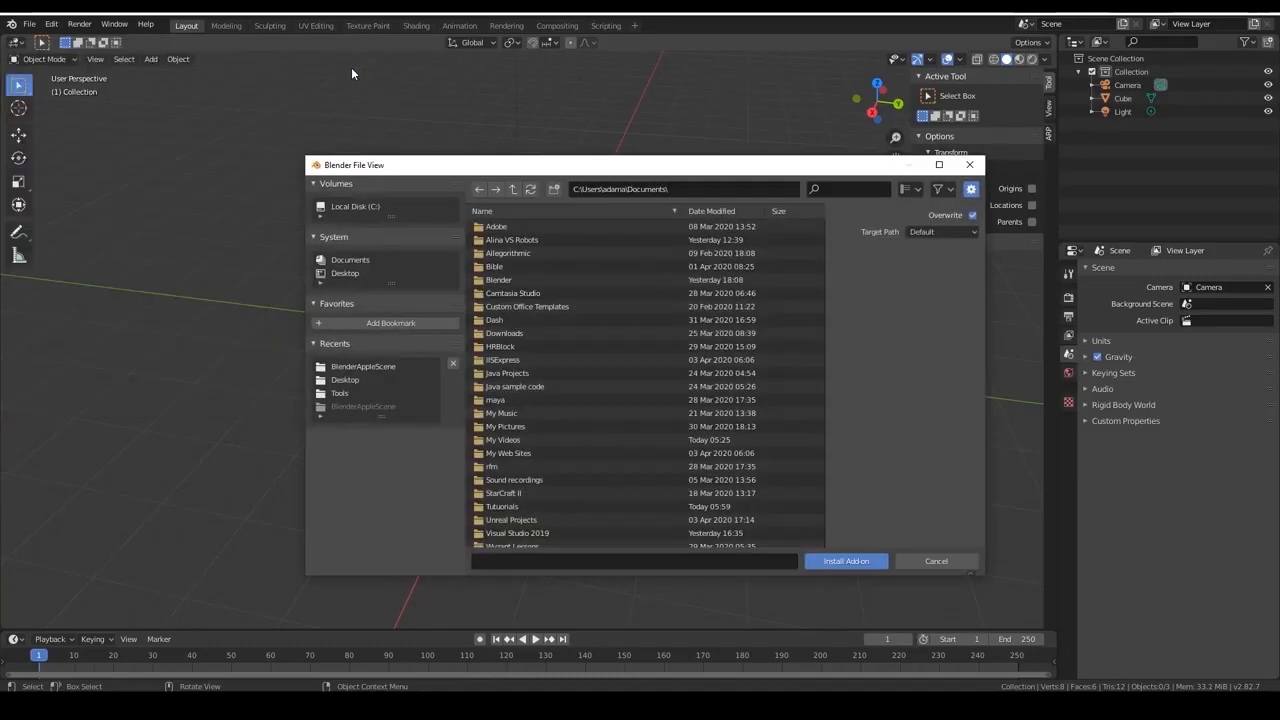
left_click(347, 274)
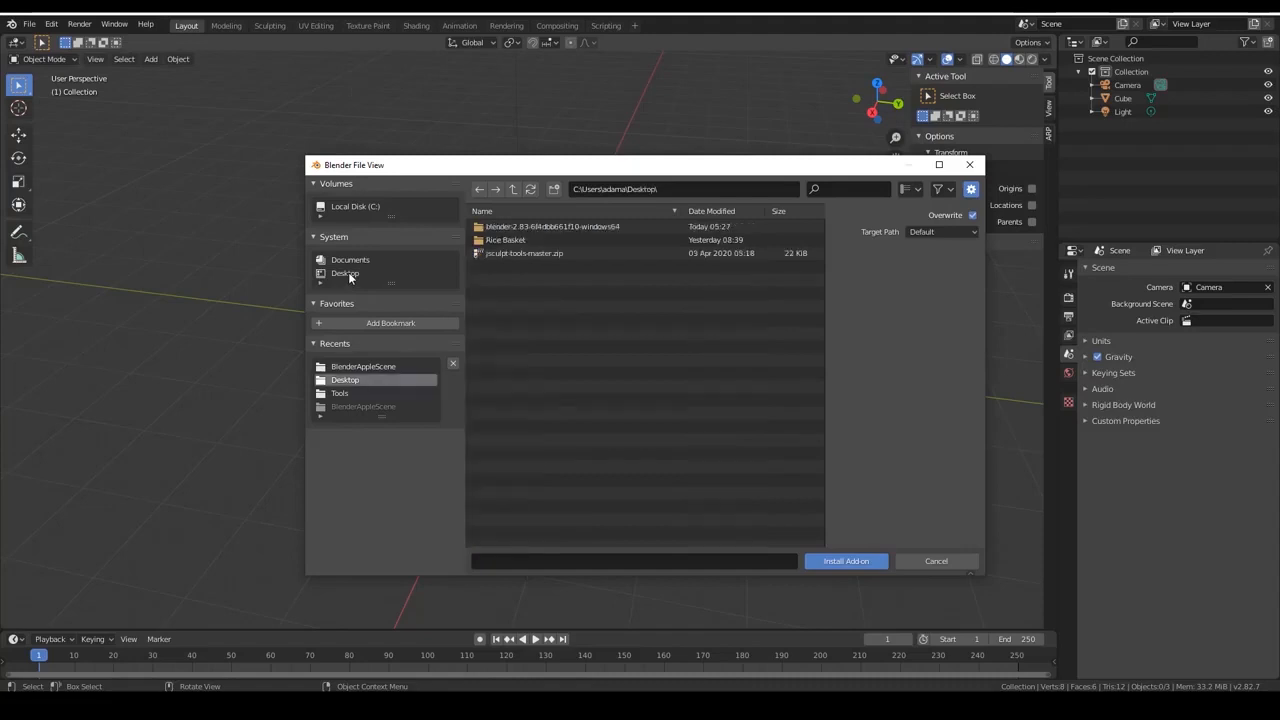
left_click(531, 256)
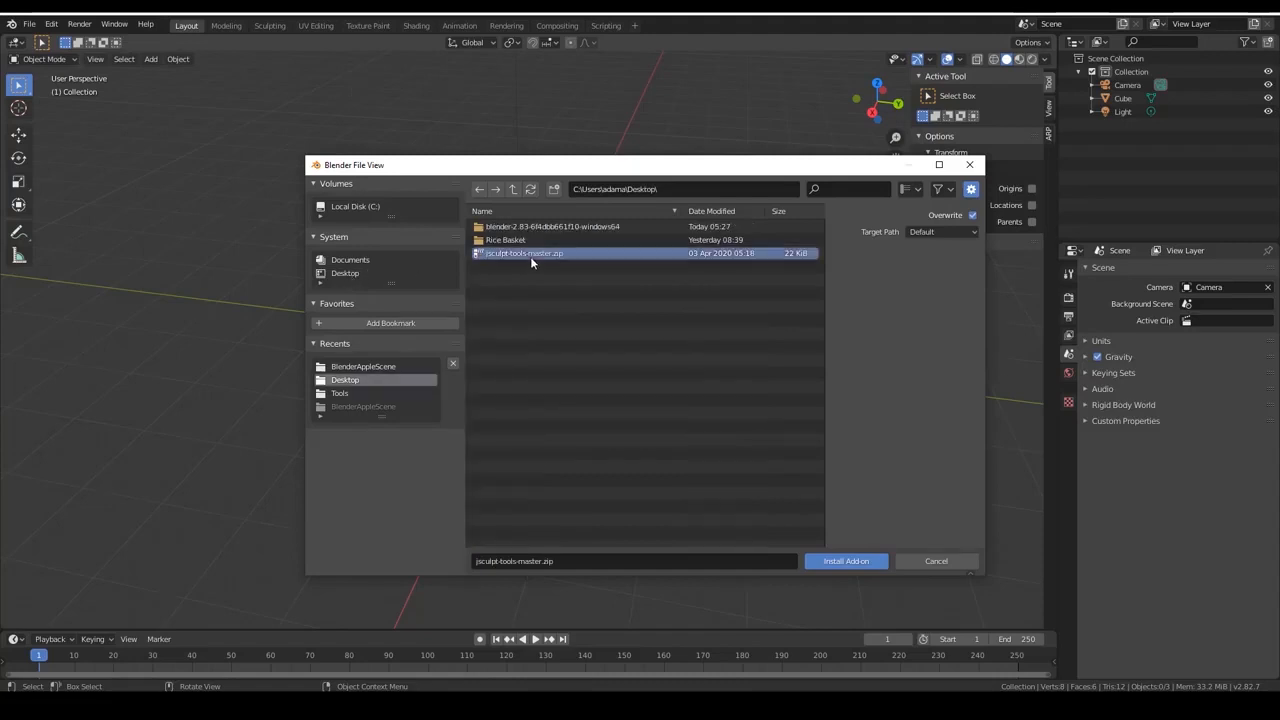
left_click(835, 562)
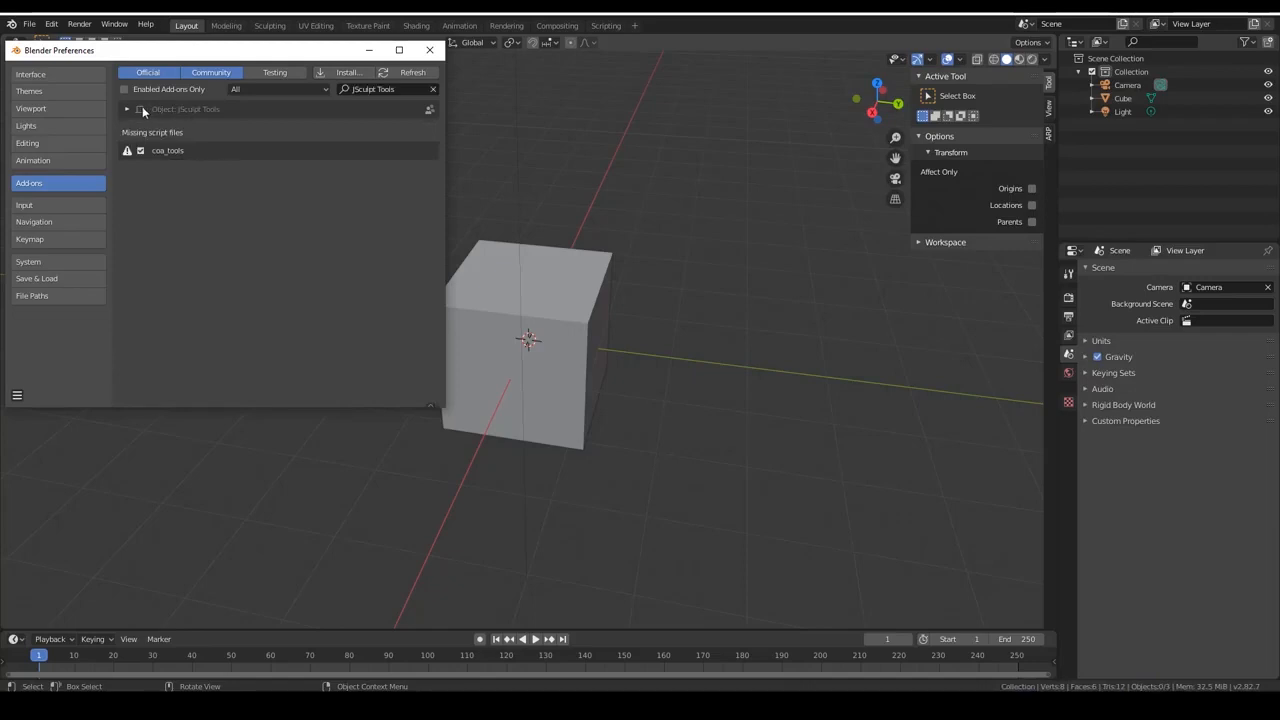
Enable the Object: JSculpt Tools add-on, save the preferences, and show the add-on's JSculpt tools beside the 3D view.
left_click(141, 109)
left_click(17, 395)
left_click(63, 361)
left_click(429, 49)
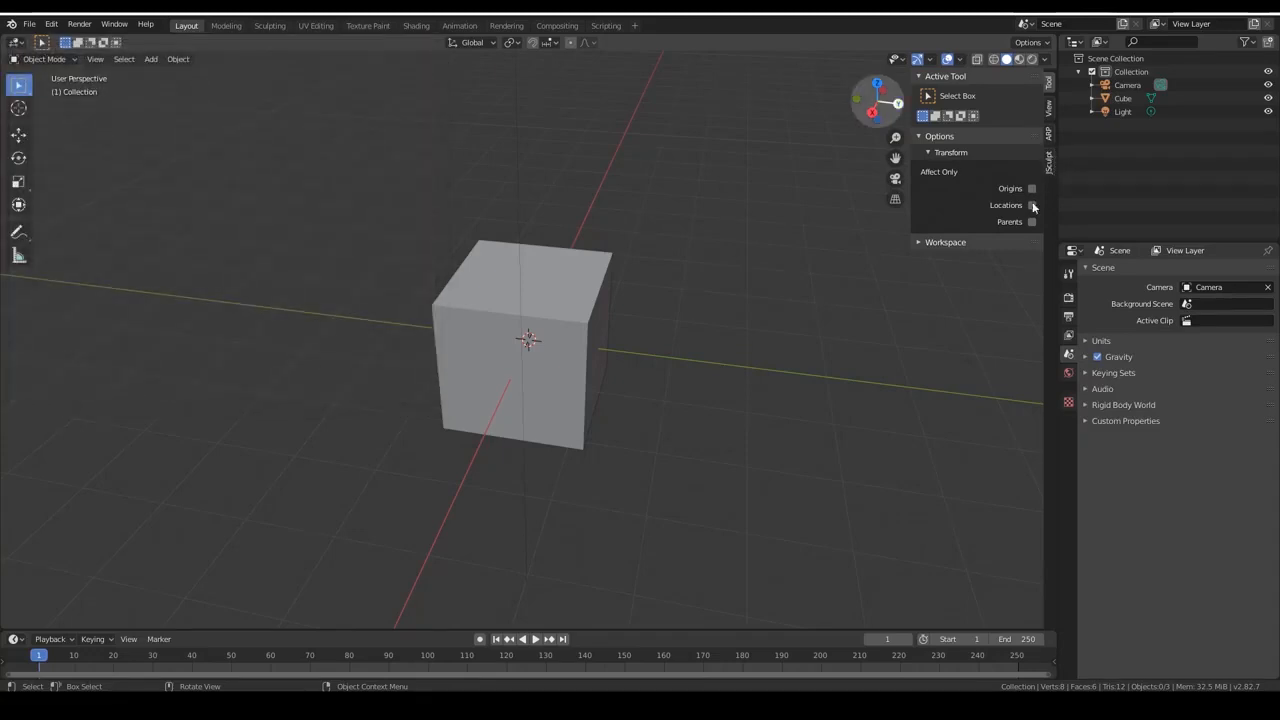
left_click(1048, 161)
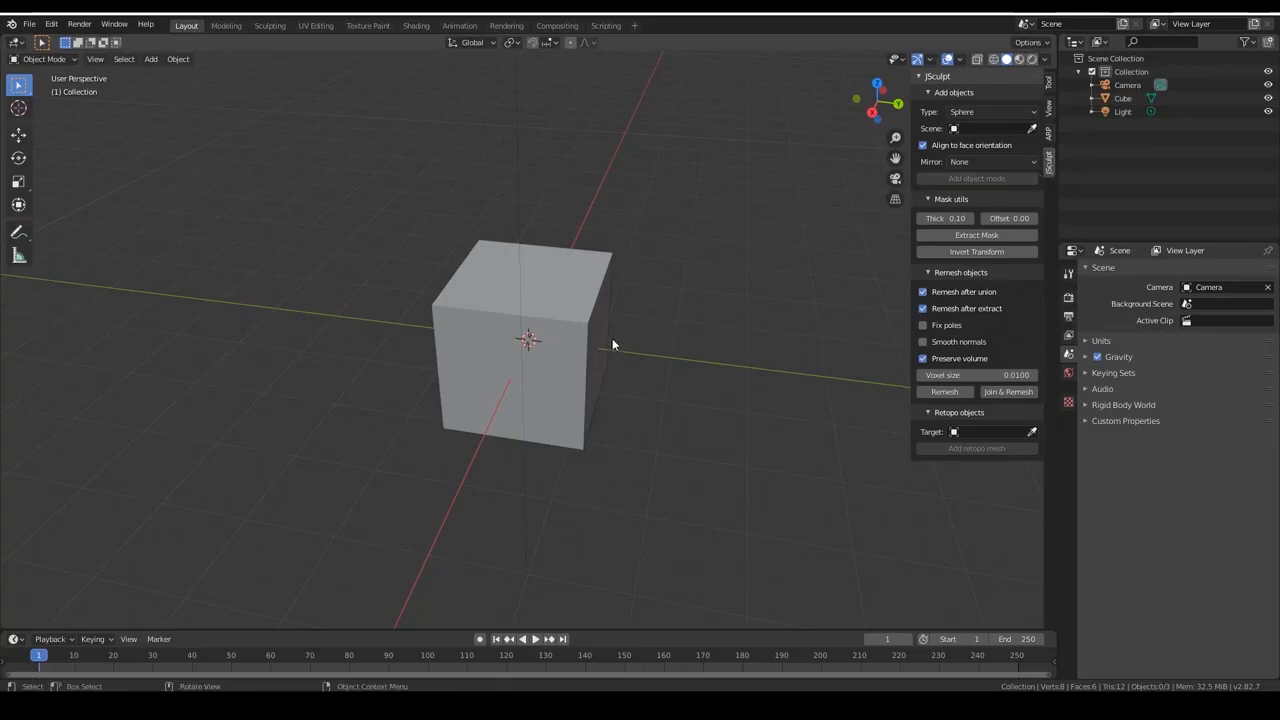
Switch to the browser, change the image search to "zbrush female echroche" and look through the anatomy references.
key("alt+Tab")
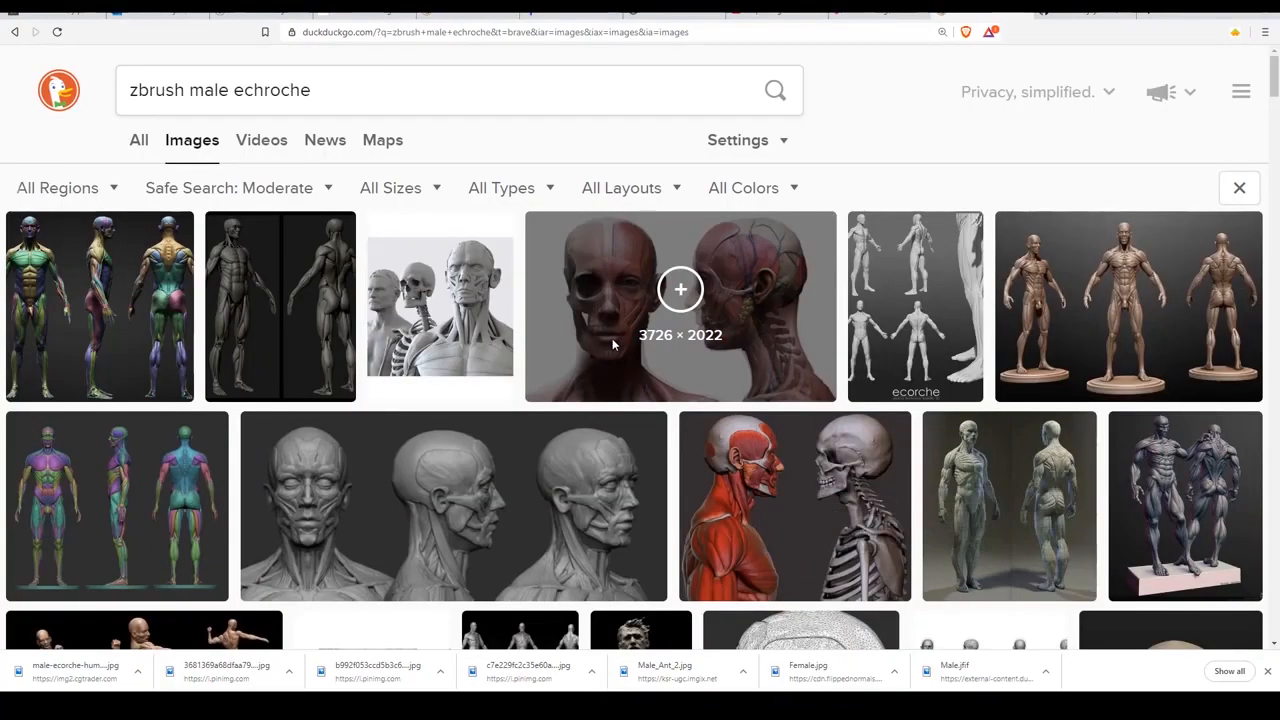
left_click(165, 89)
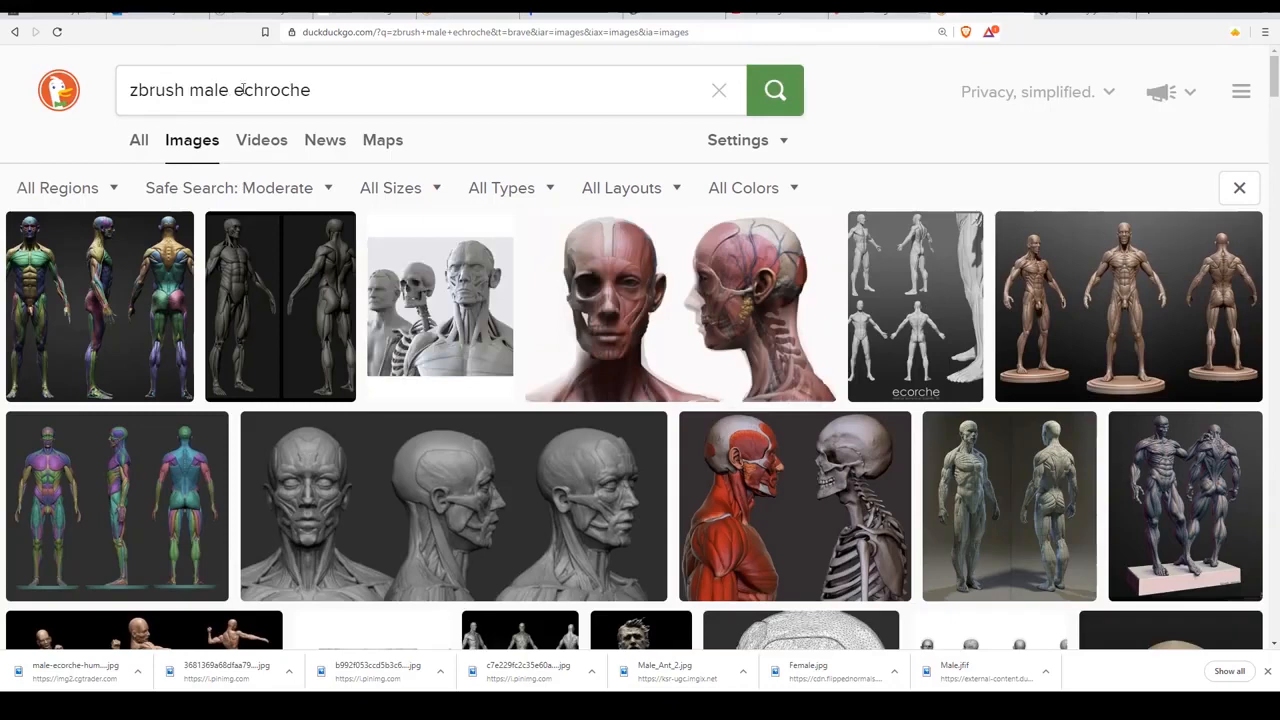
double_click(200, 88)
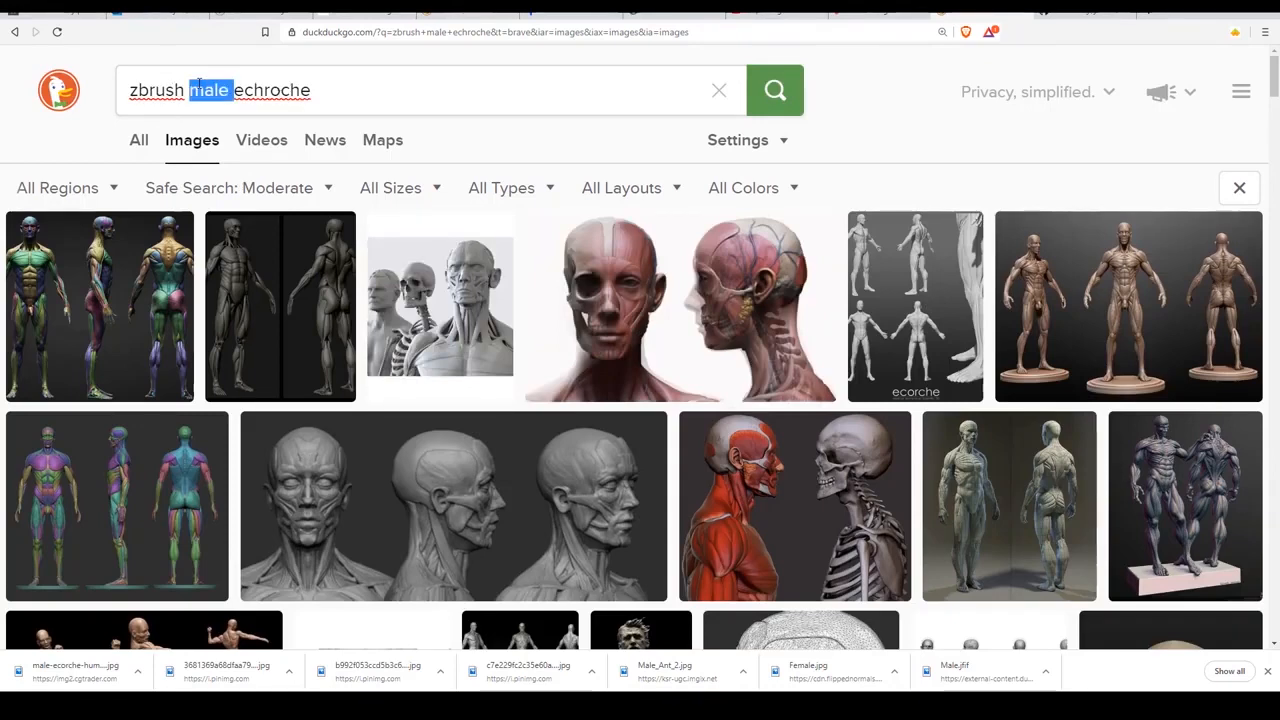
left_click(197, 90)
left_click(206, 90)
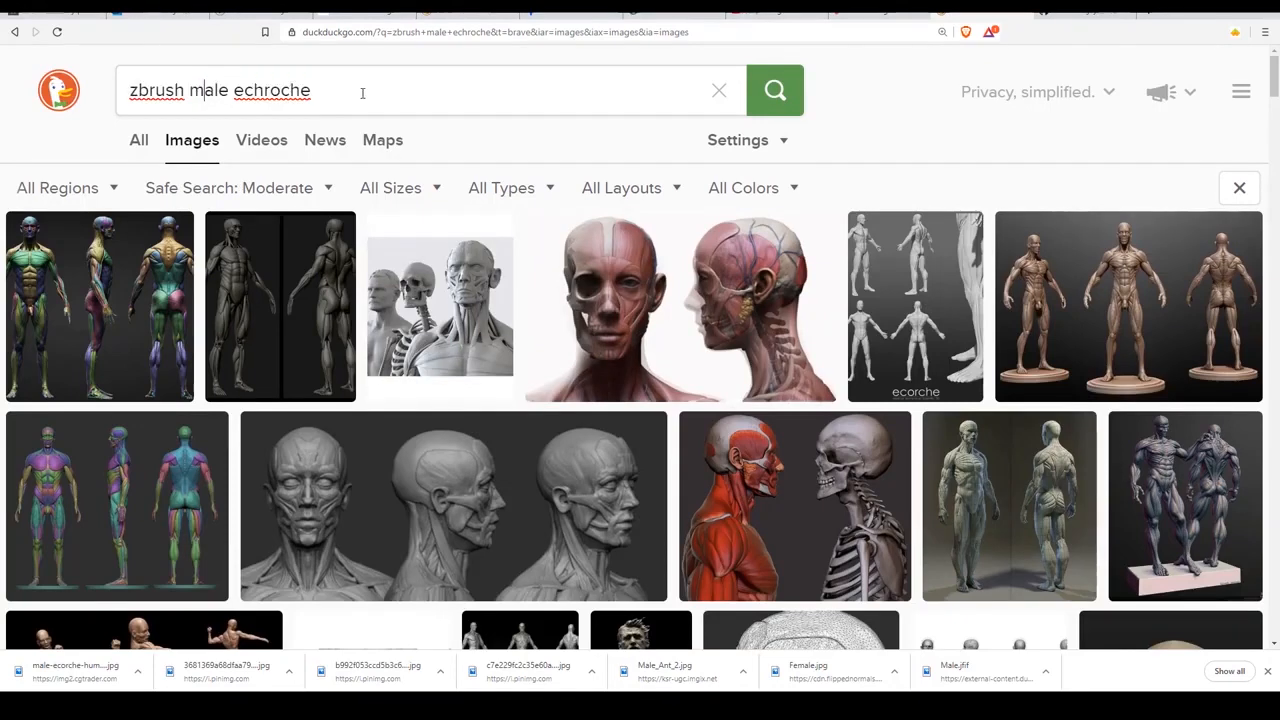
type("fe")
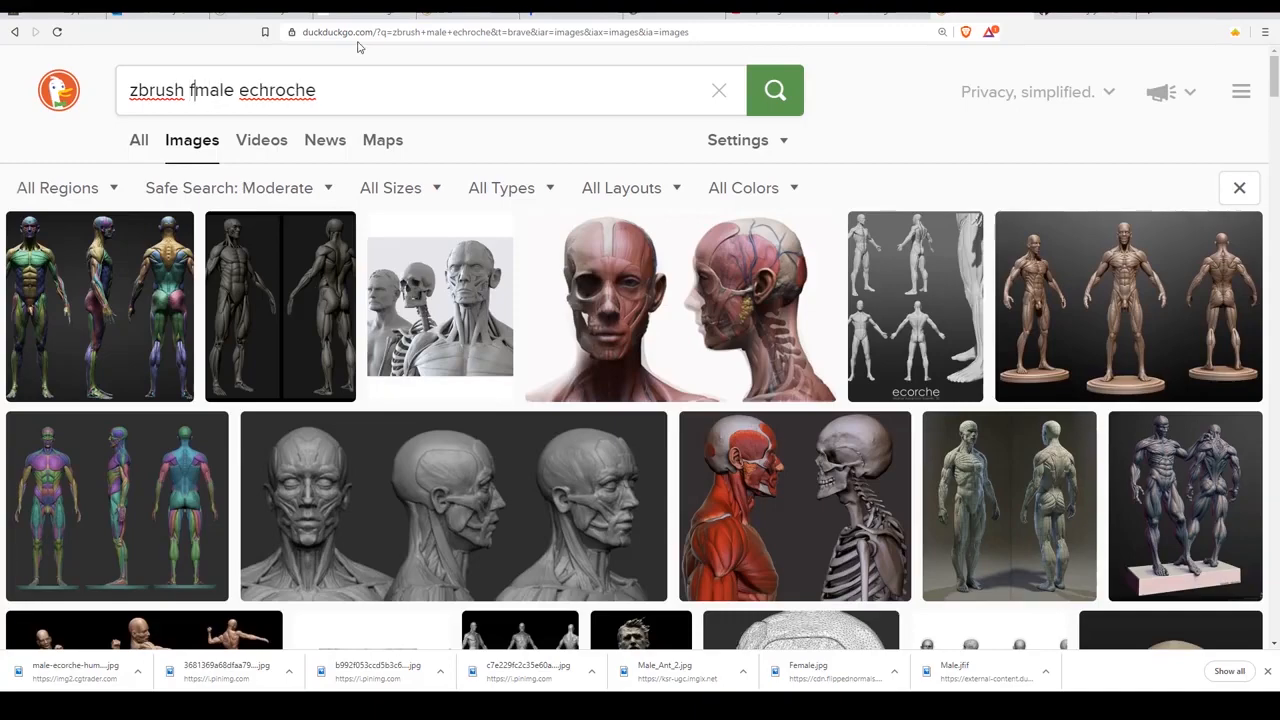
key("Return")
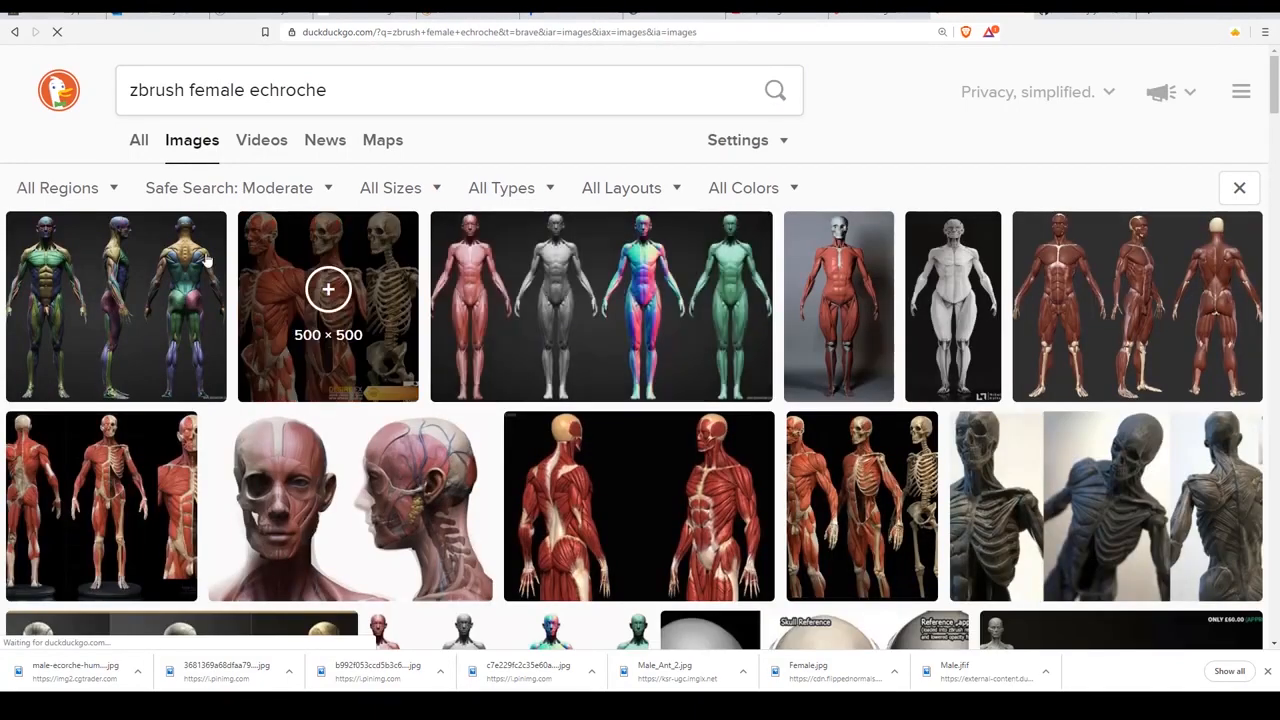
scroll(625, 352, "down", 3)
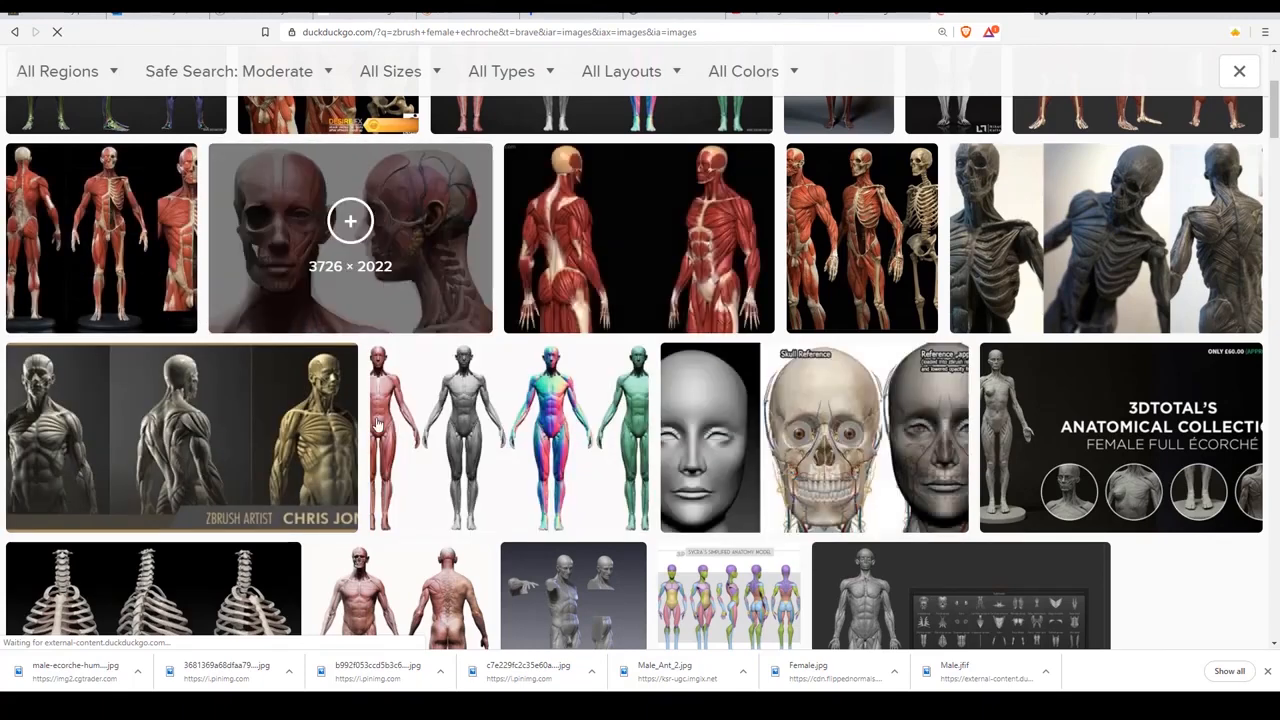
scroll(814, 420, "down", 2)
scroll(478, 388, "up", 4)
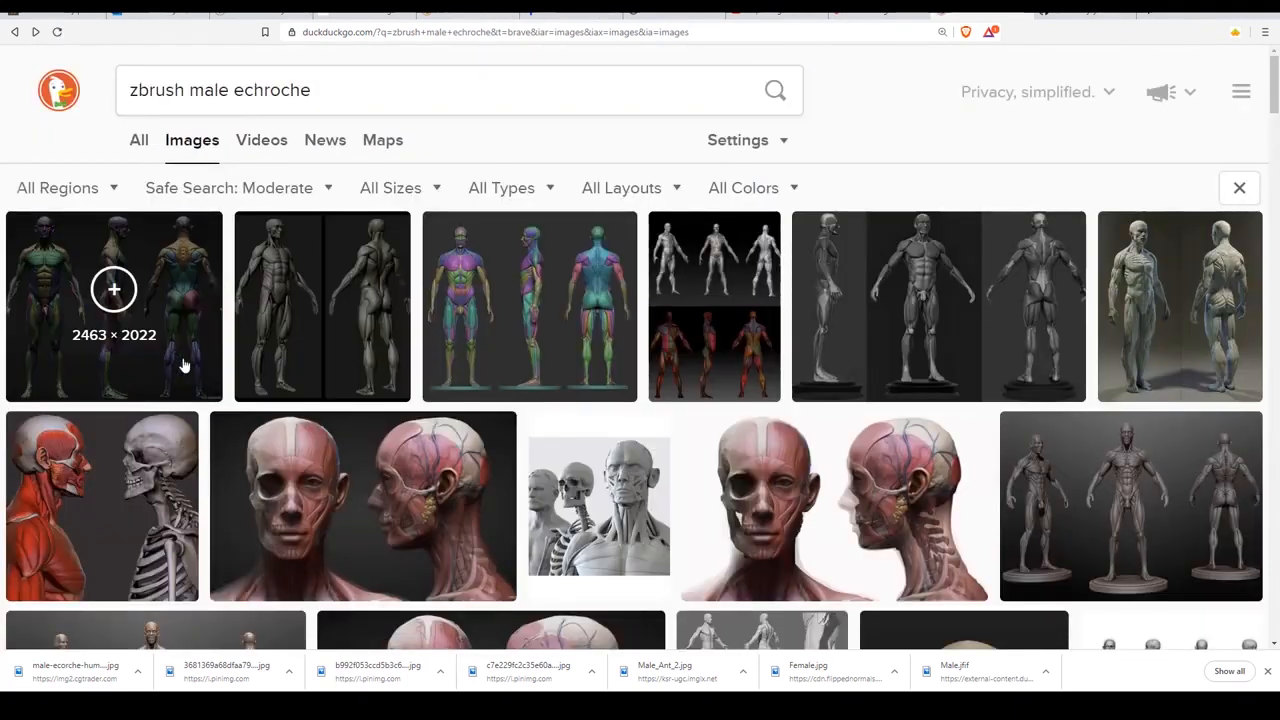
Return to the "zbrush male echroche" image results and preview the Male And Female Ecorche Update image from 3dscanstore.com.
left_click(184, 366)
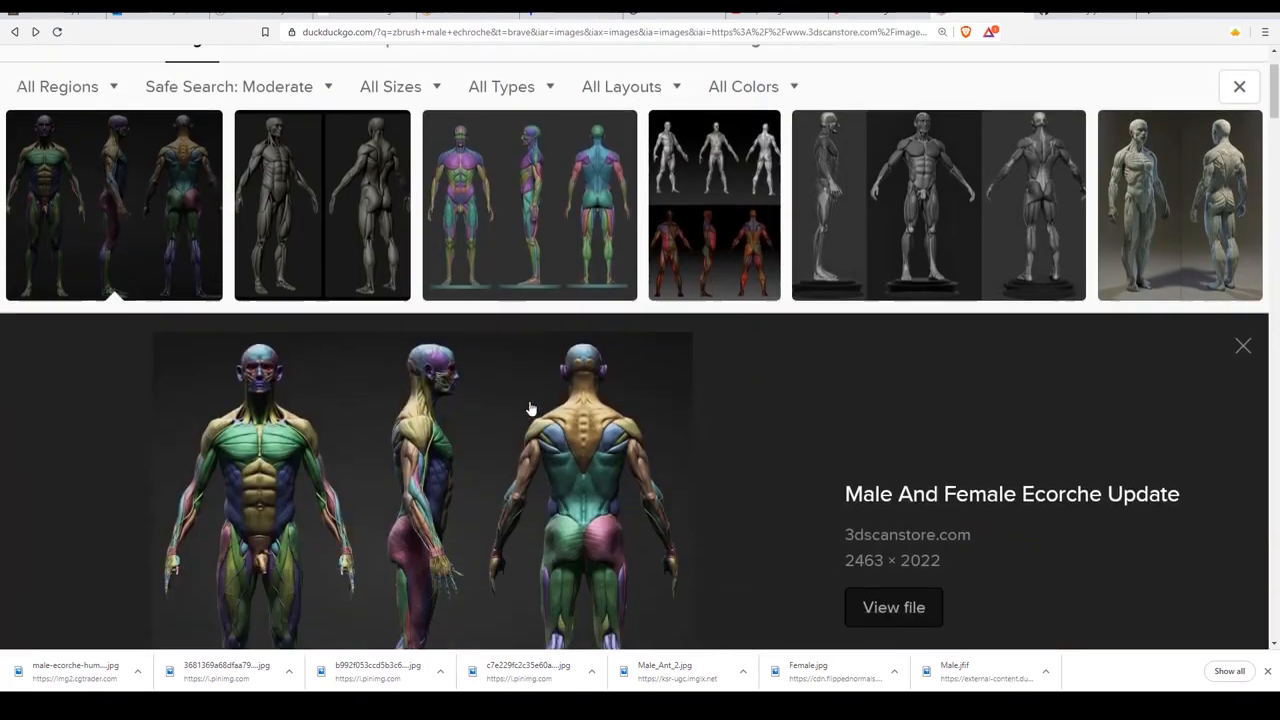
scroll(520, 488, "down", 1)
scroll(552, 371, "up", 3)
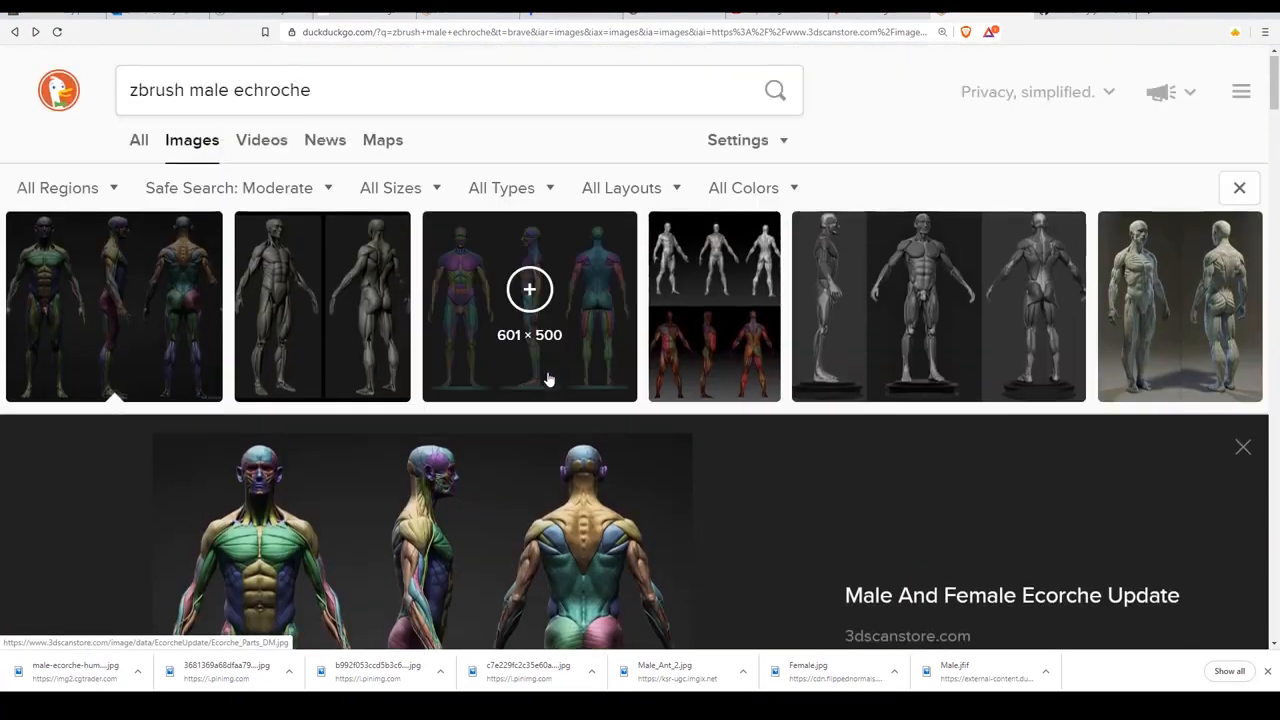
Preview the cgtrader.com Male Ecorche Human Anatomy Reference image, followed by the 3dtotal.com wireframe ecorche image.
left_click(615, 380)
scroll(597, 375, "down", 2)
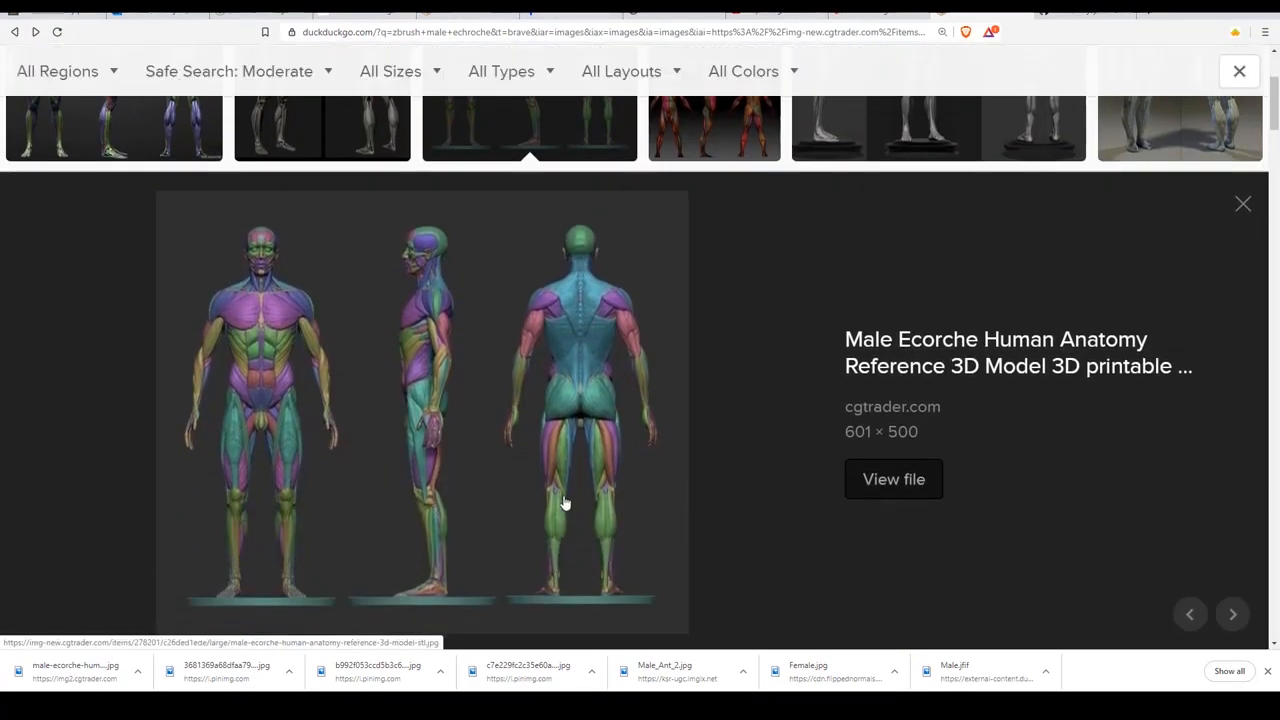
scroll(563, 503, "up", 3)
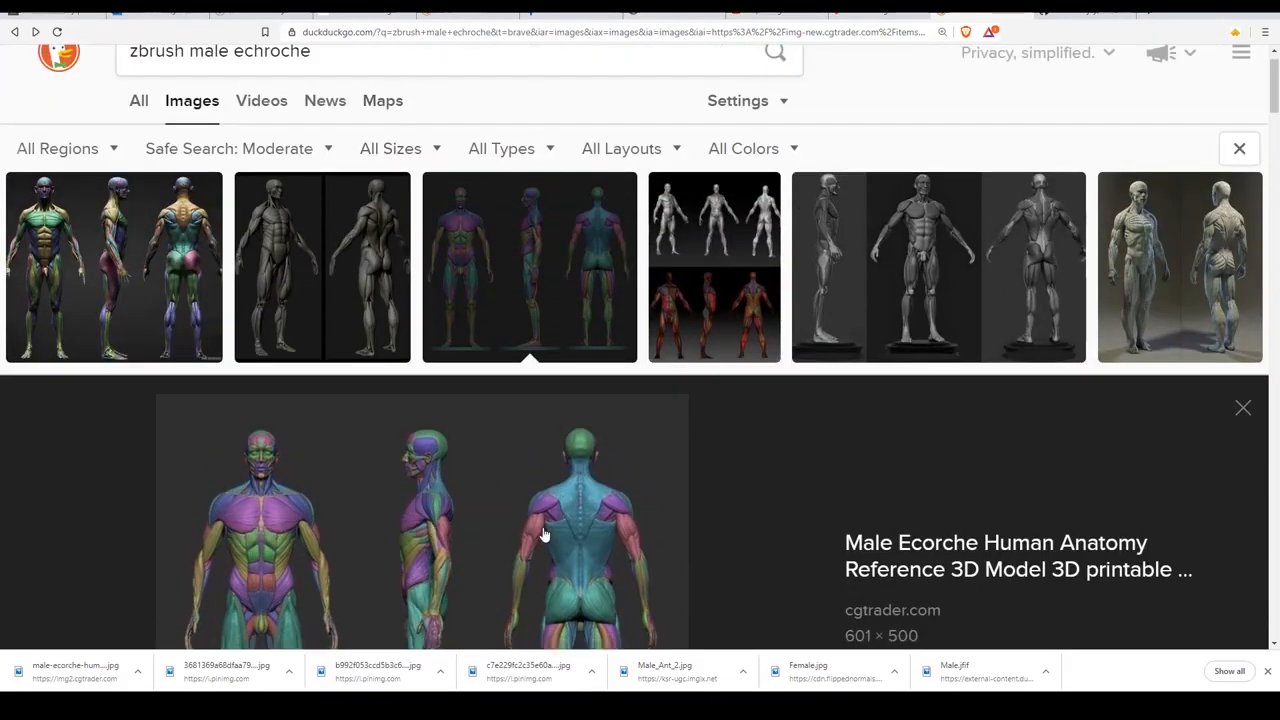
scroll(531, 508, "down", 3)
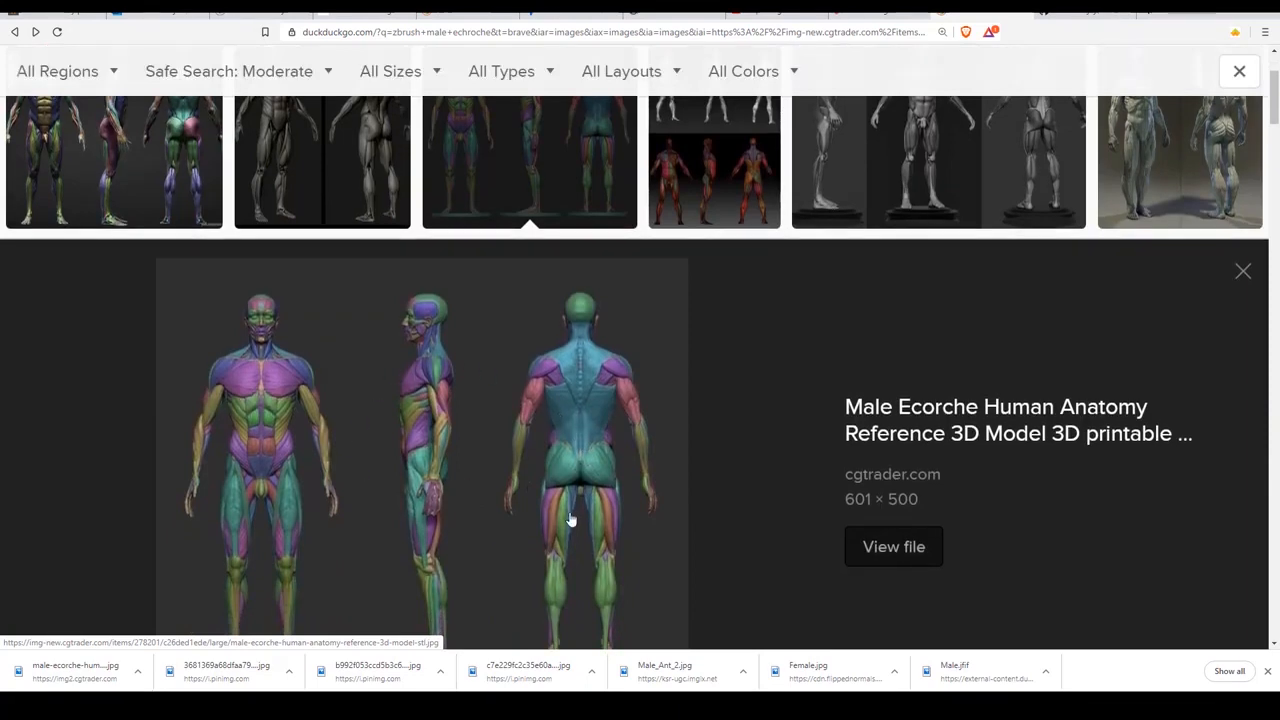
scroll(571, 520, "up", 1)
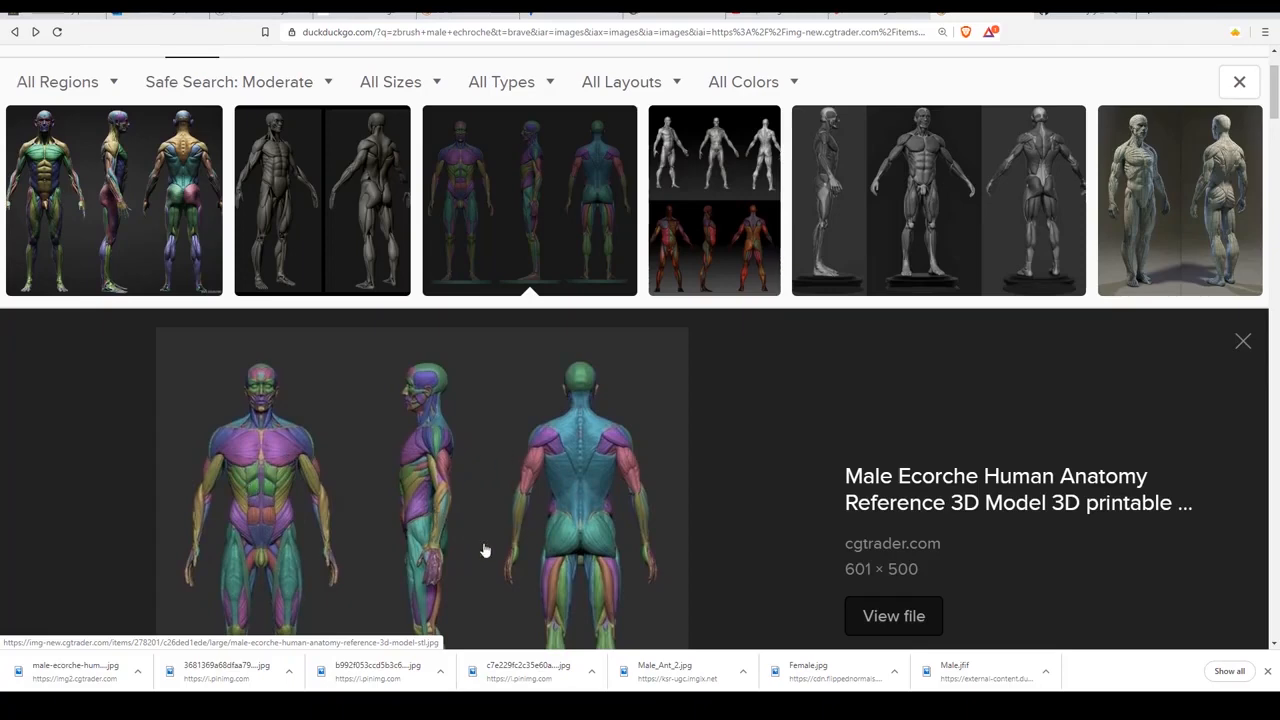
left_click(1177, 183)
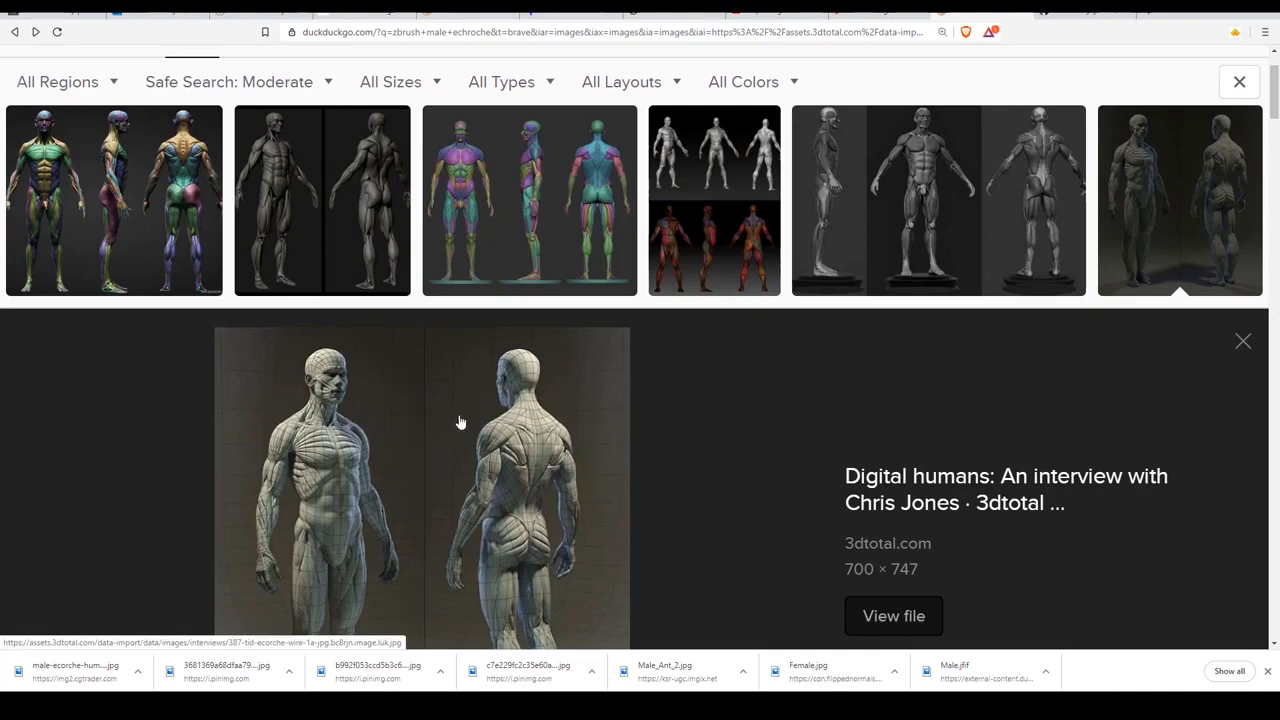
Preview the Ecorche Anatomy Study image from DeviantArt and look through the further ecorche image results.
left_click(740, 266)
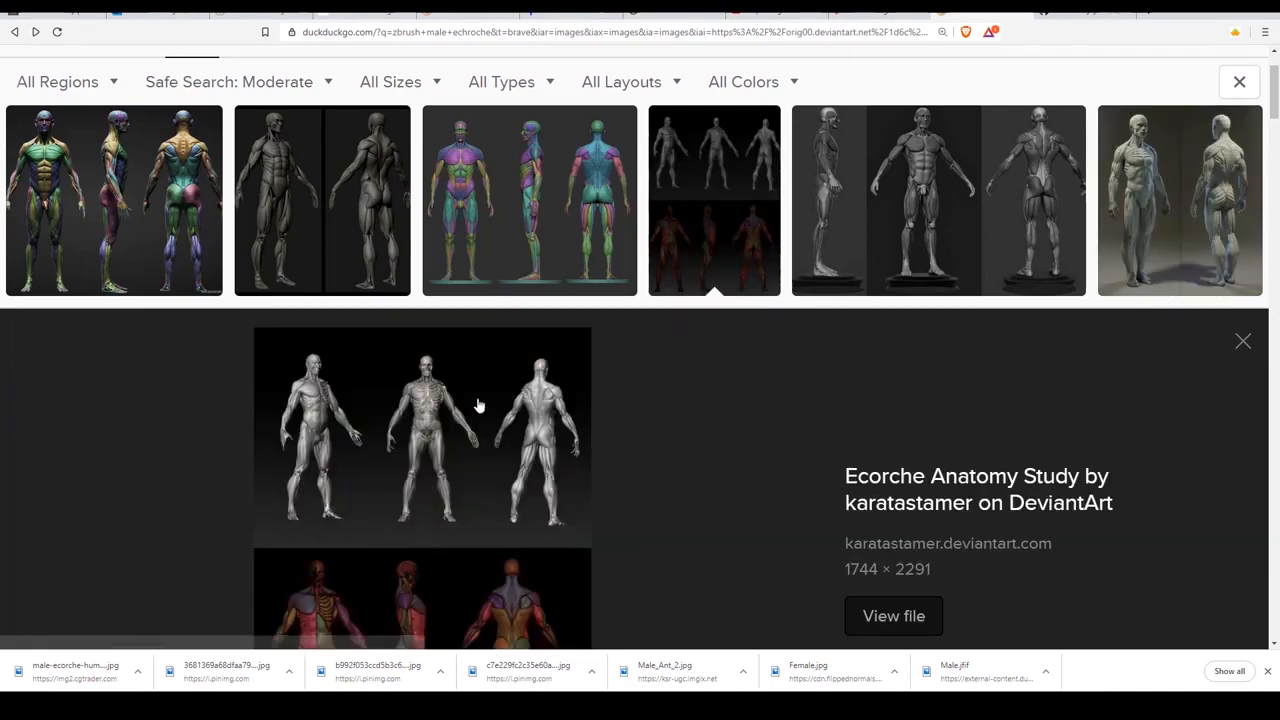
scroll(545, 440, "down", 5)
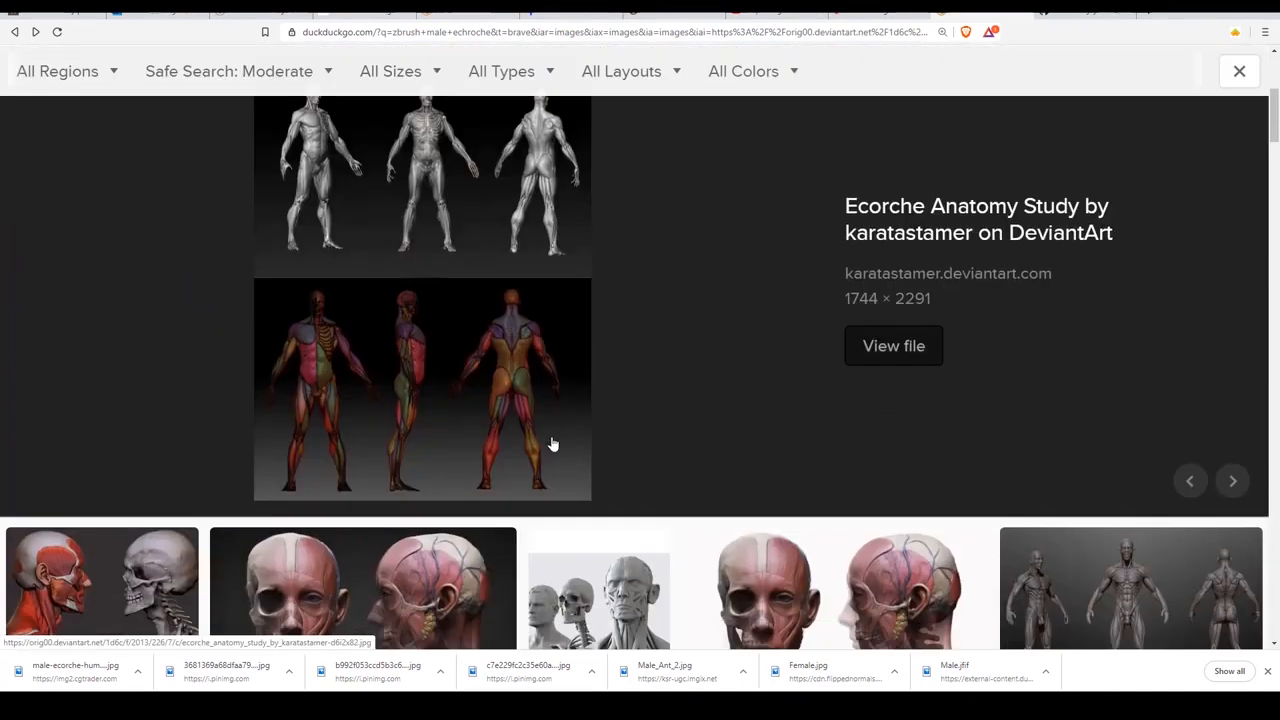
scroll(556, 443, "down", 2)
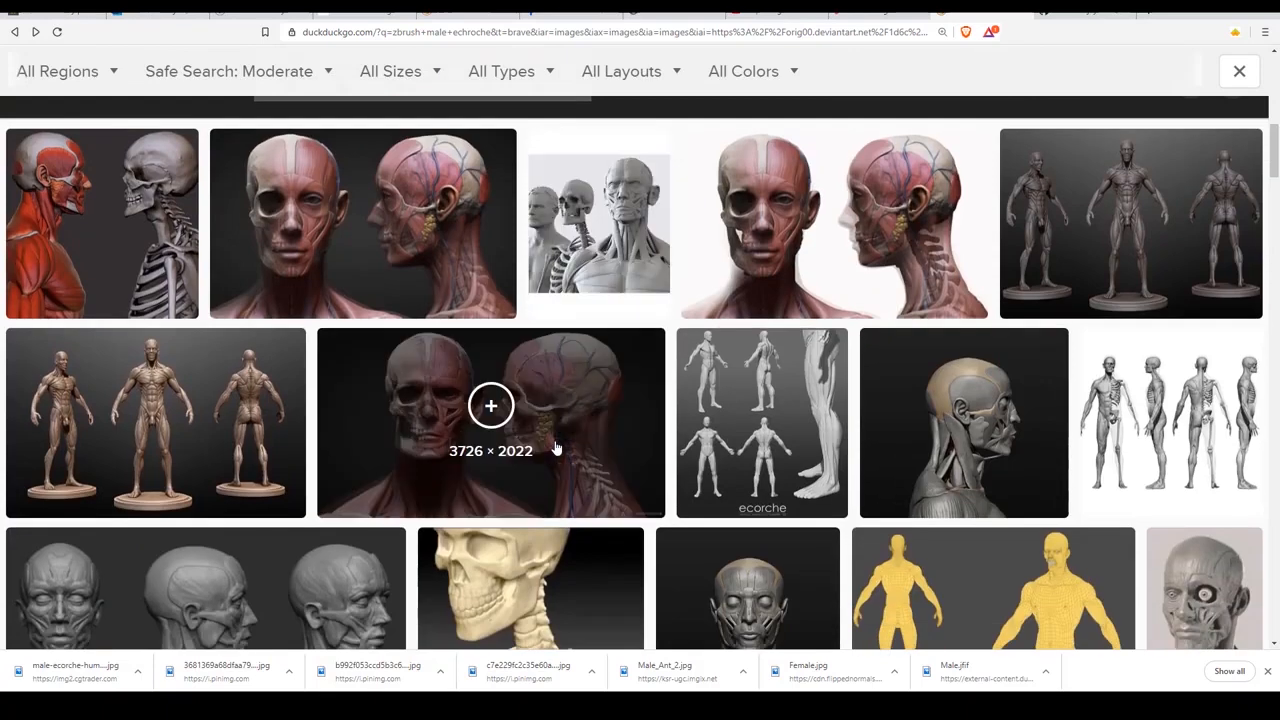
scroll(556, 448, "down", 1)
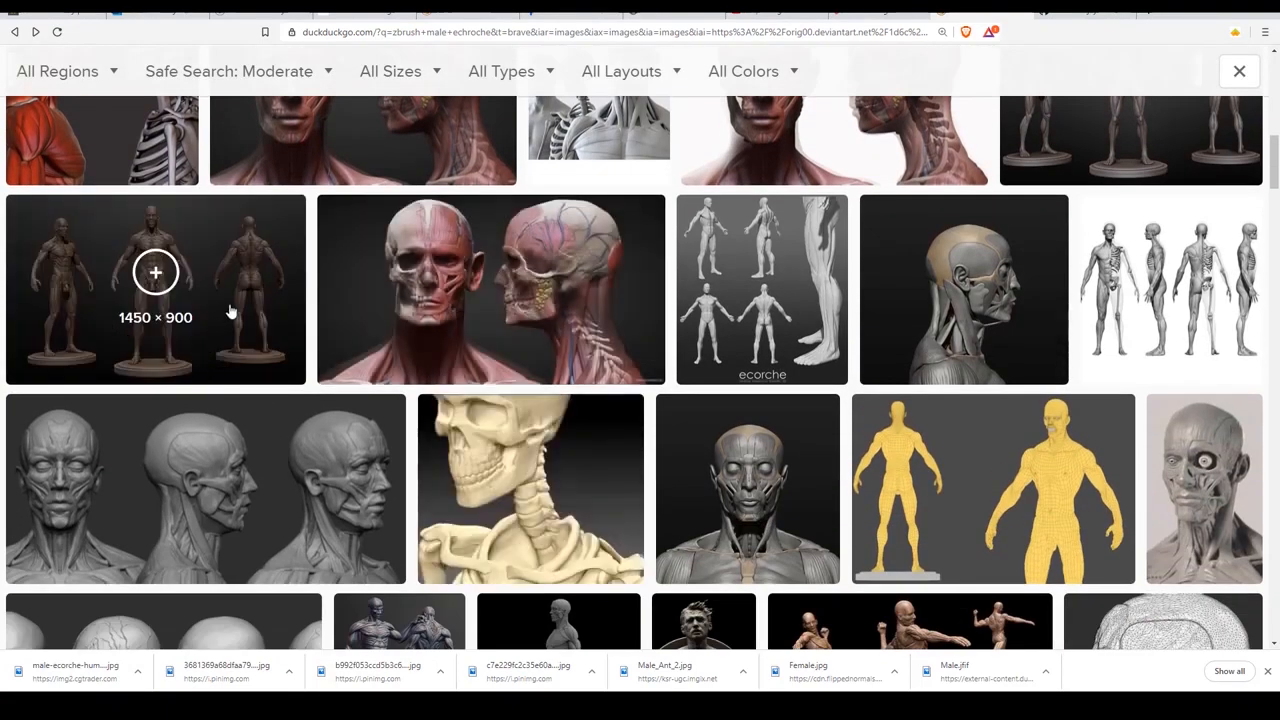
Preview the cgtrader.com Male Anatomy Ecorche 3D Model image and examine its three full-body views.
left_click(293, 298)
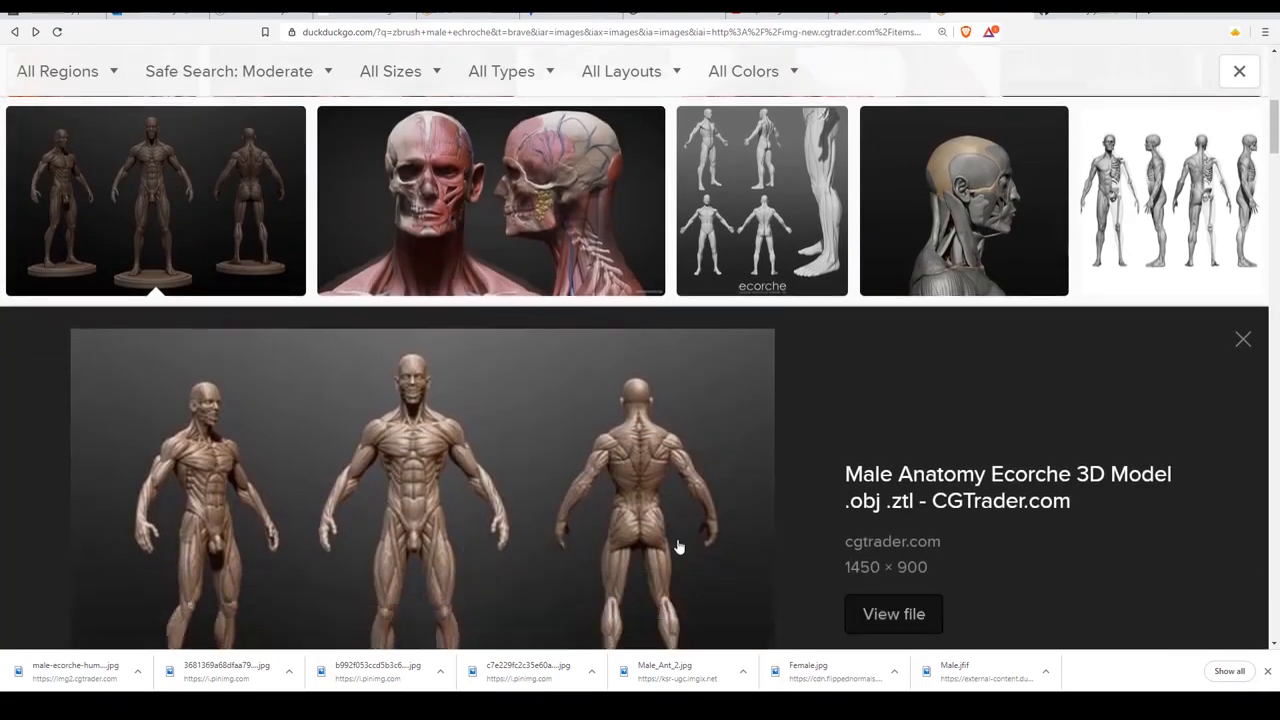
scroll(877, 497, "down", 2)
scroll(877, 497, "down", 4)
scroll(262, 474, "up", 8)
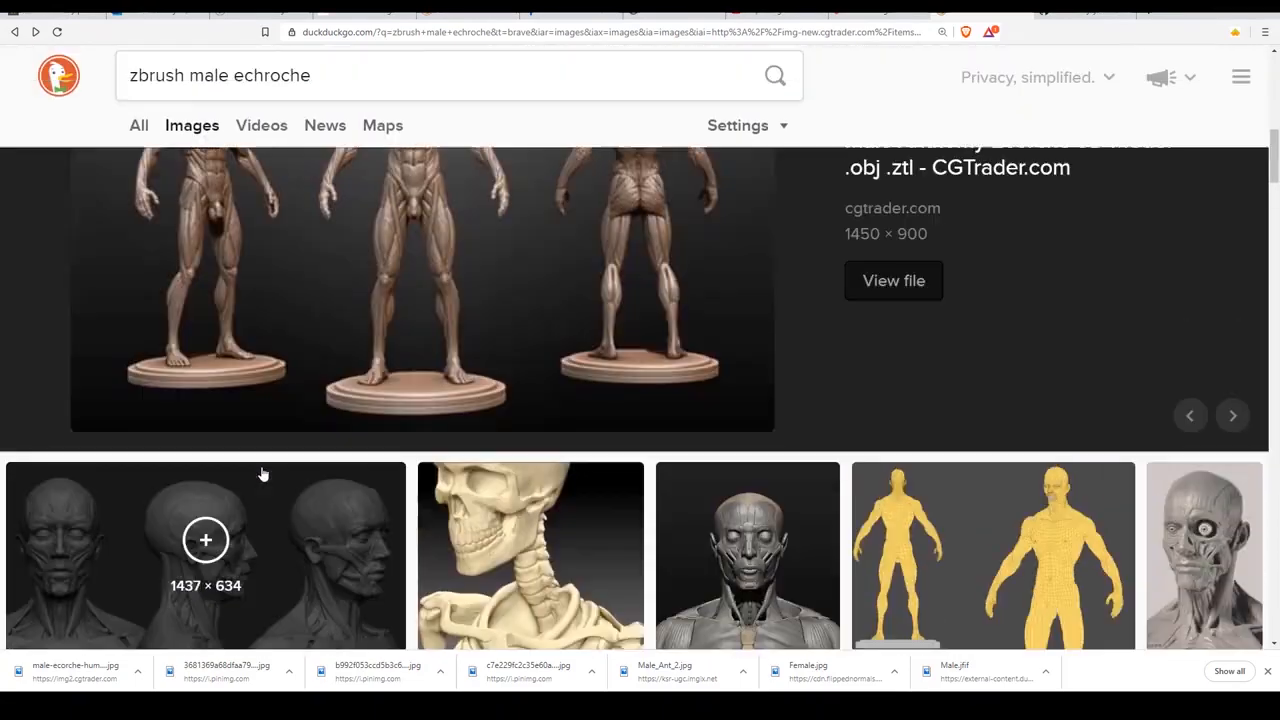
Change the image search to "zbrush character turnaround".
scroll(263, 474, "up", 4)
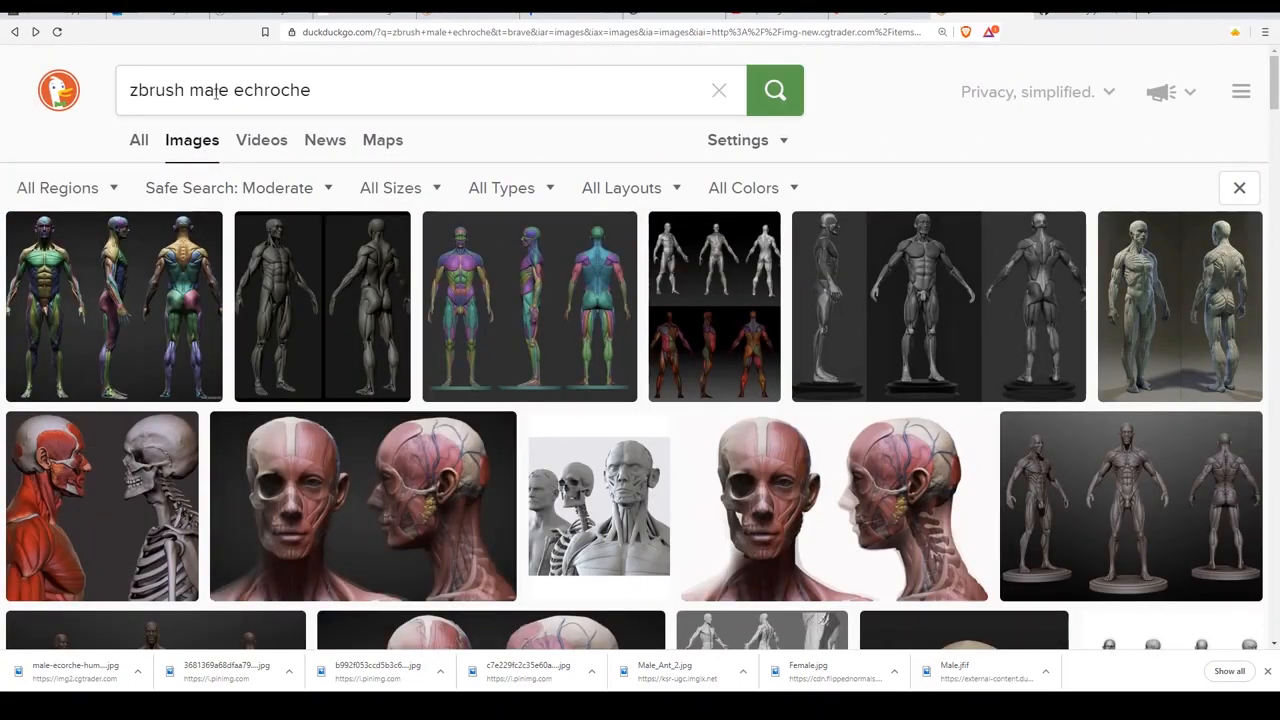
left_click_drag(335, 97, 192, 103)
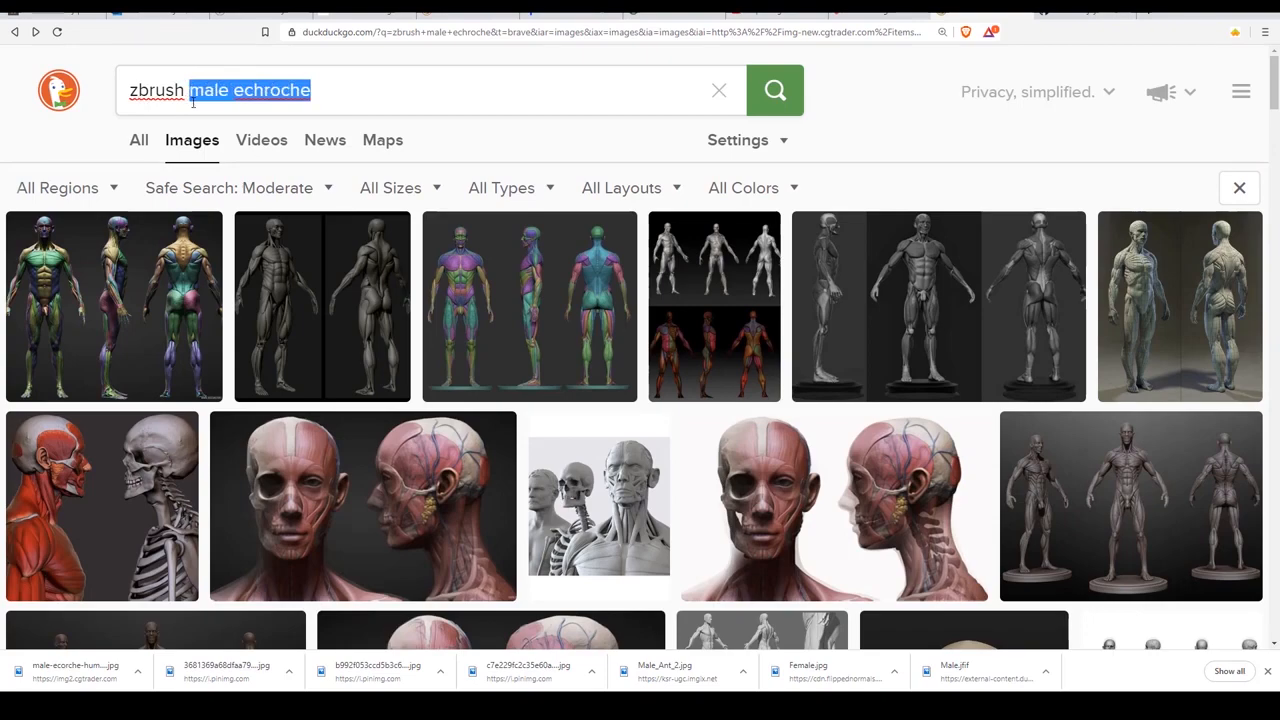
type("character ")
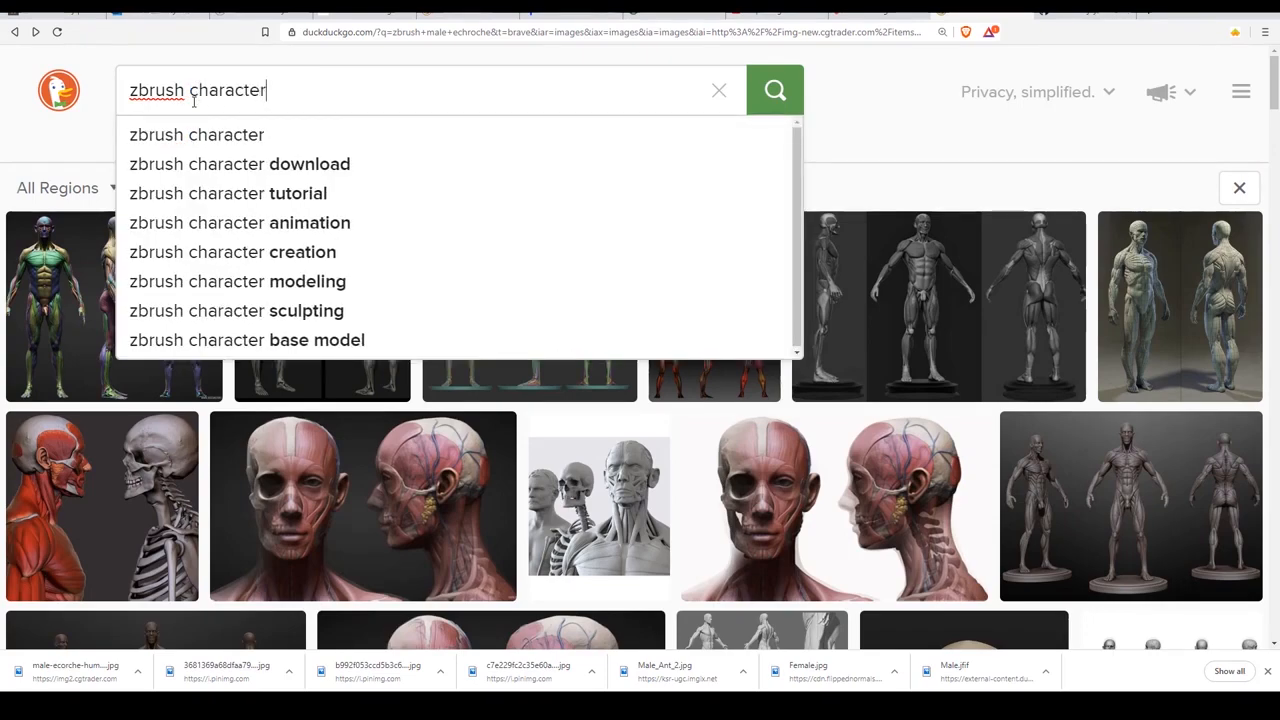
type("turnaround")
key("Return")
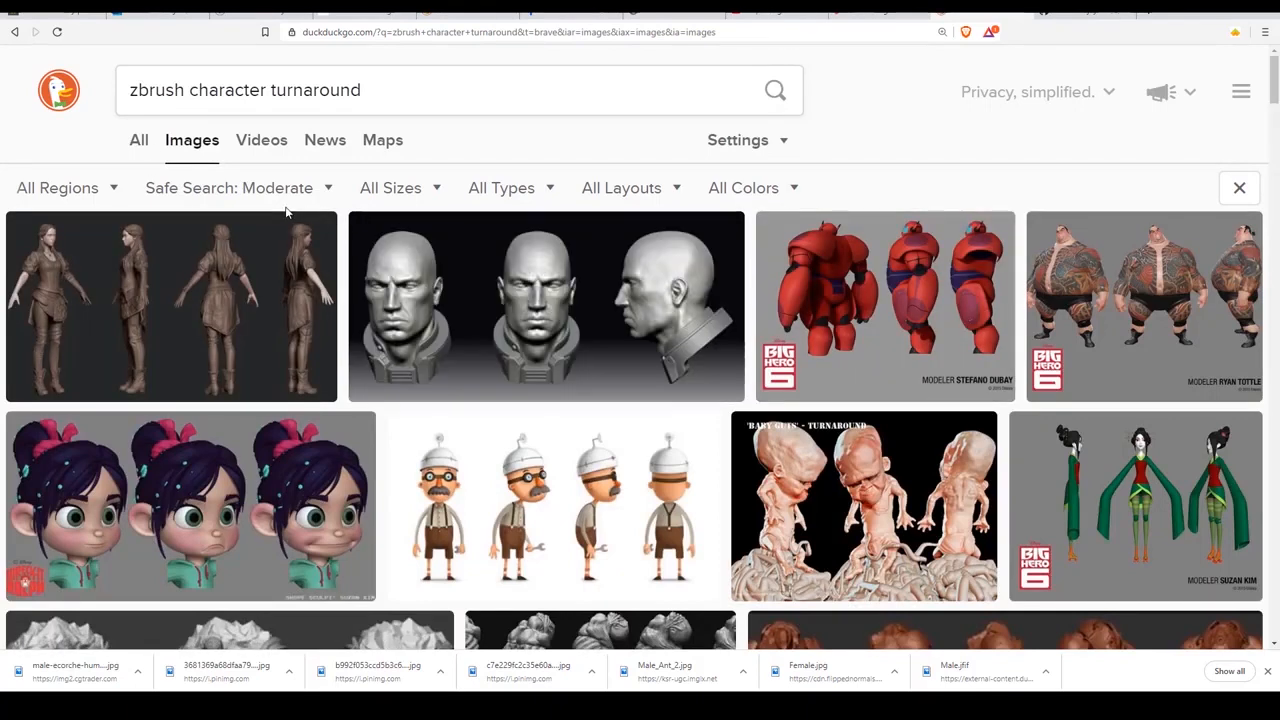
Change the image search to "zbrush male turnaround" and look through the results for full-body references.
left_click(237, 90)
double_click(237, 90)
type("ale")
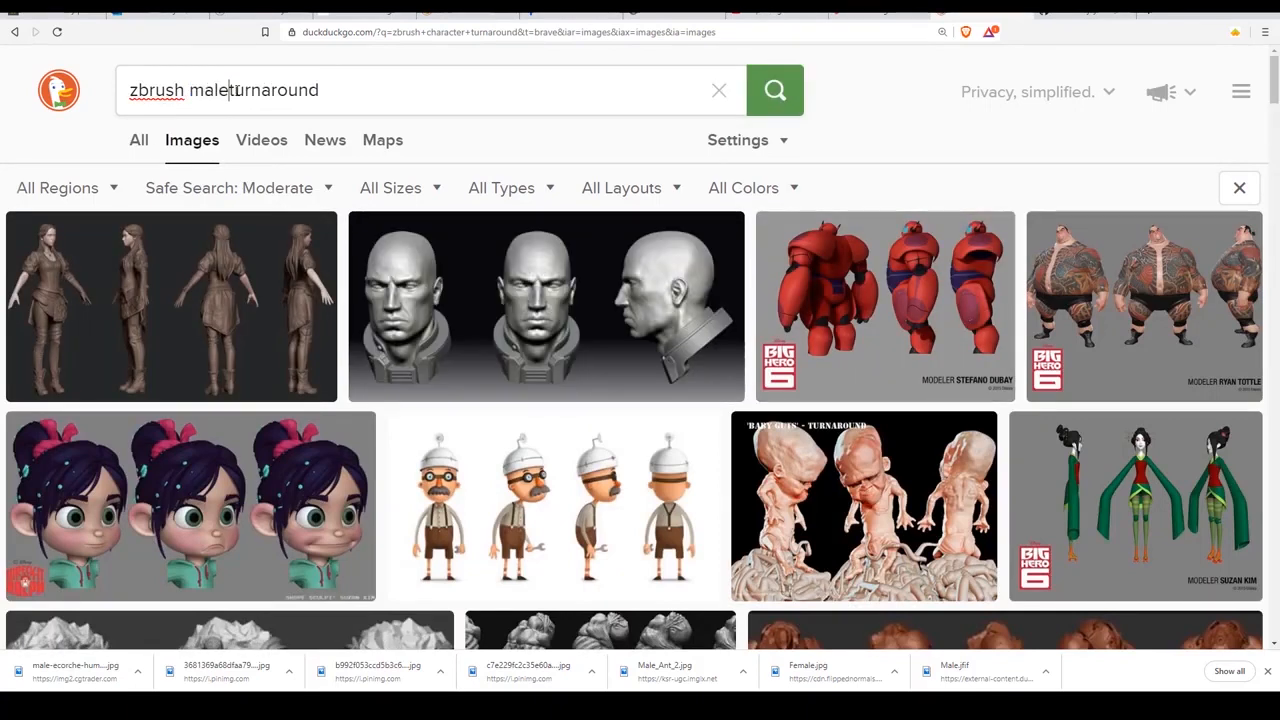
key("Return")
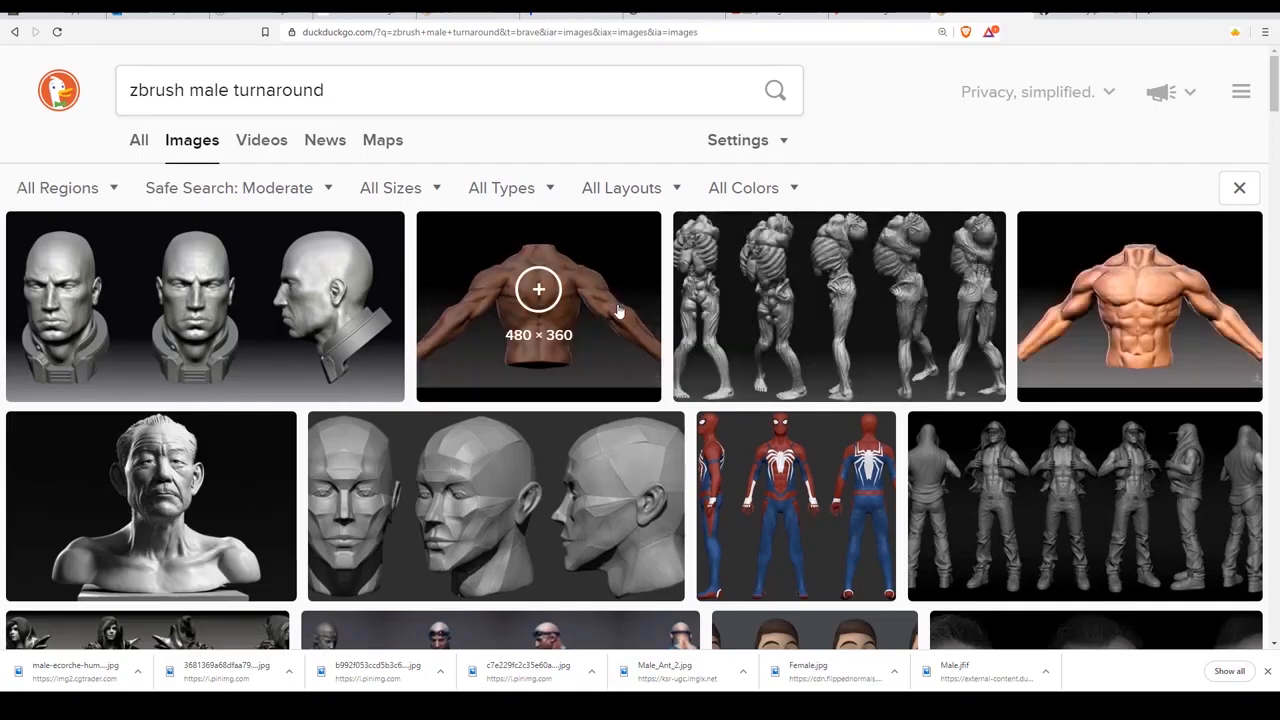
scroll(389, 489, "down", 2)
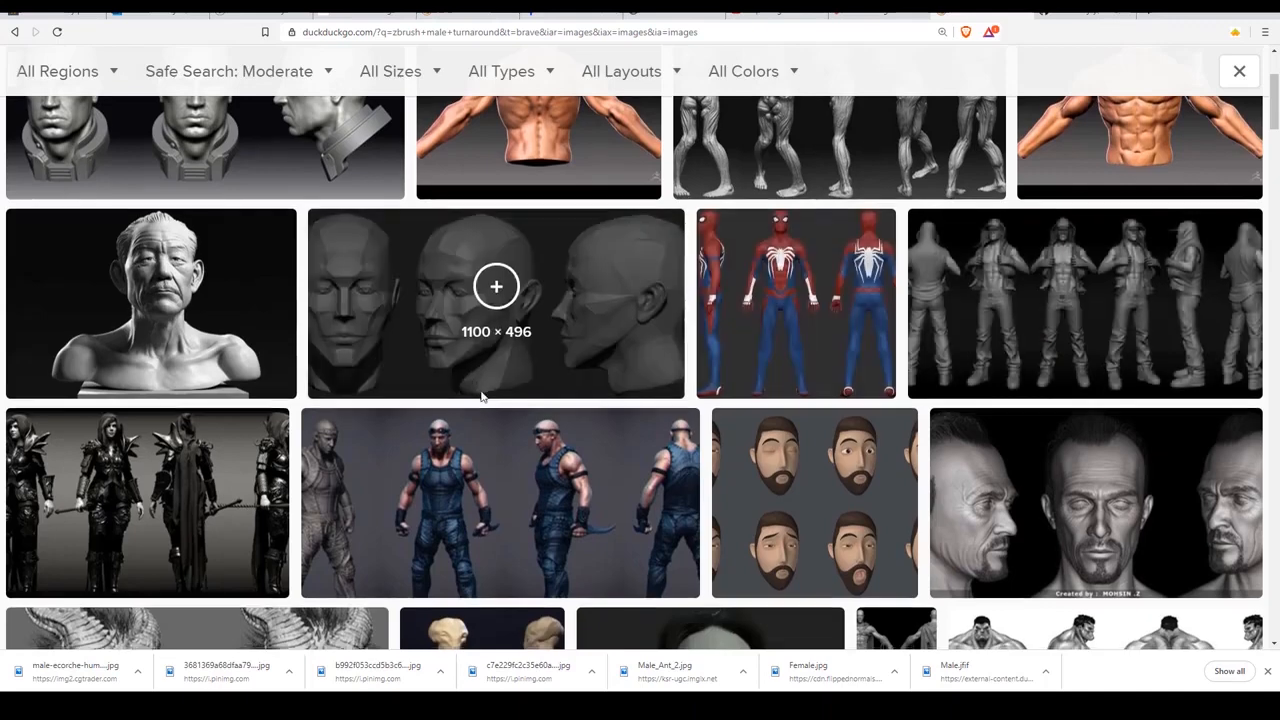
scroll(480, 395, "down", 3)
scroll(480, 397, "up", 5)
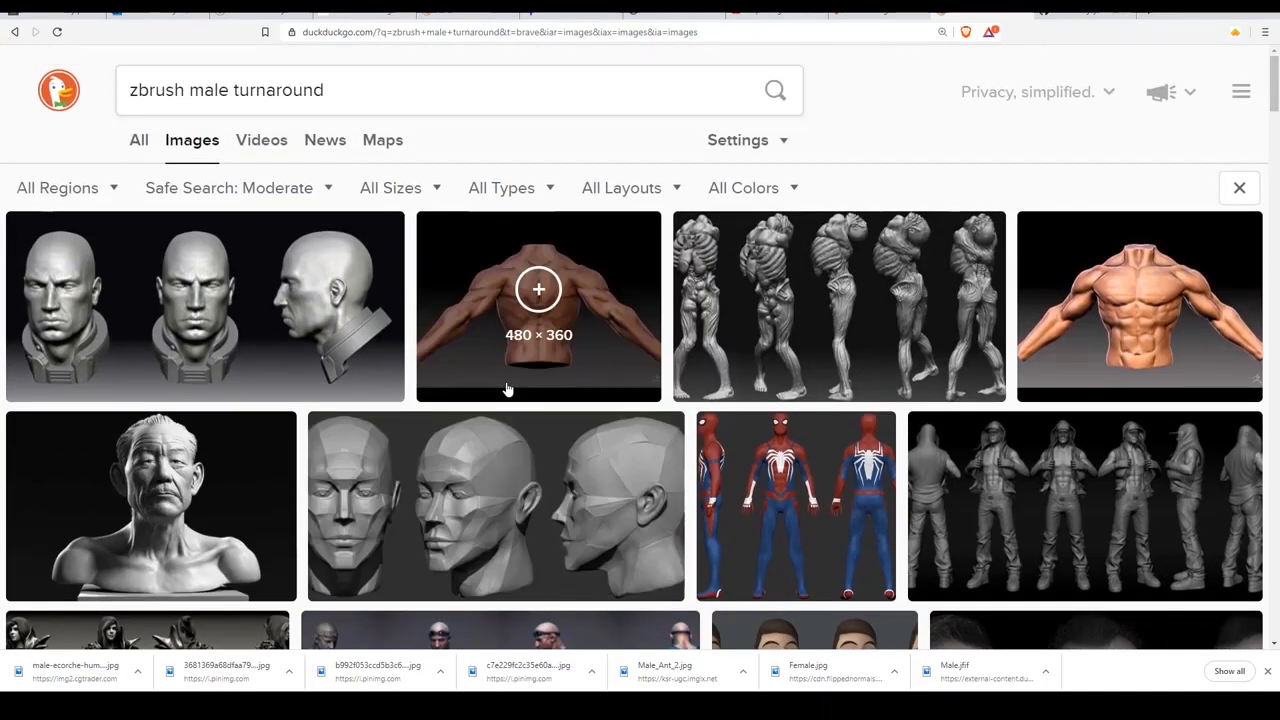
Switch to the Anatomy folder in File Explorer and view male-ecorche-human-anatomy-reference-3d-model-stl.jpg.
left_click(1052, 512)
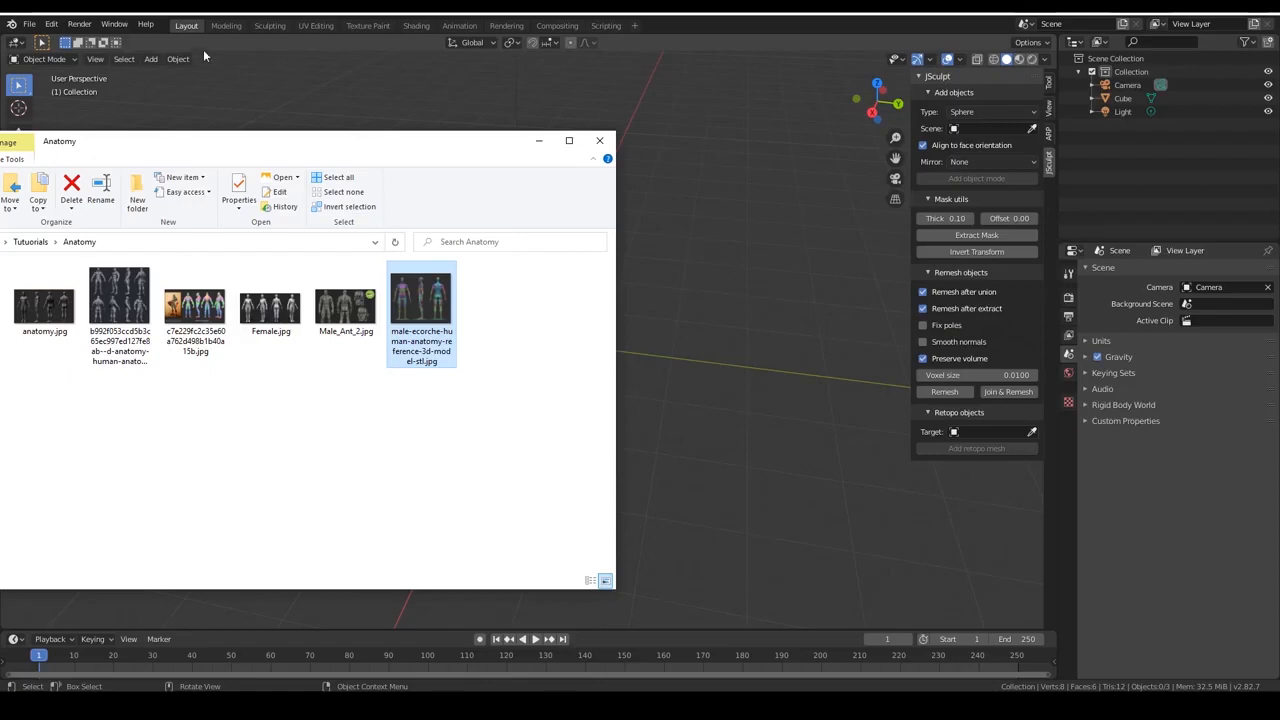
left_click_drag(169, 143, 320, 145)
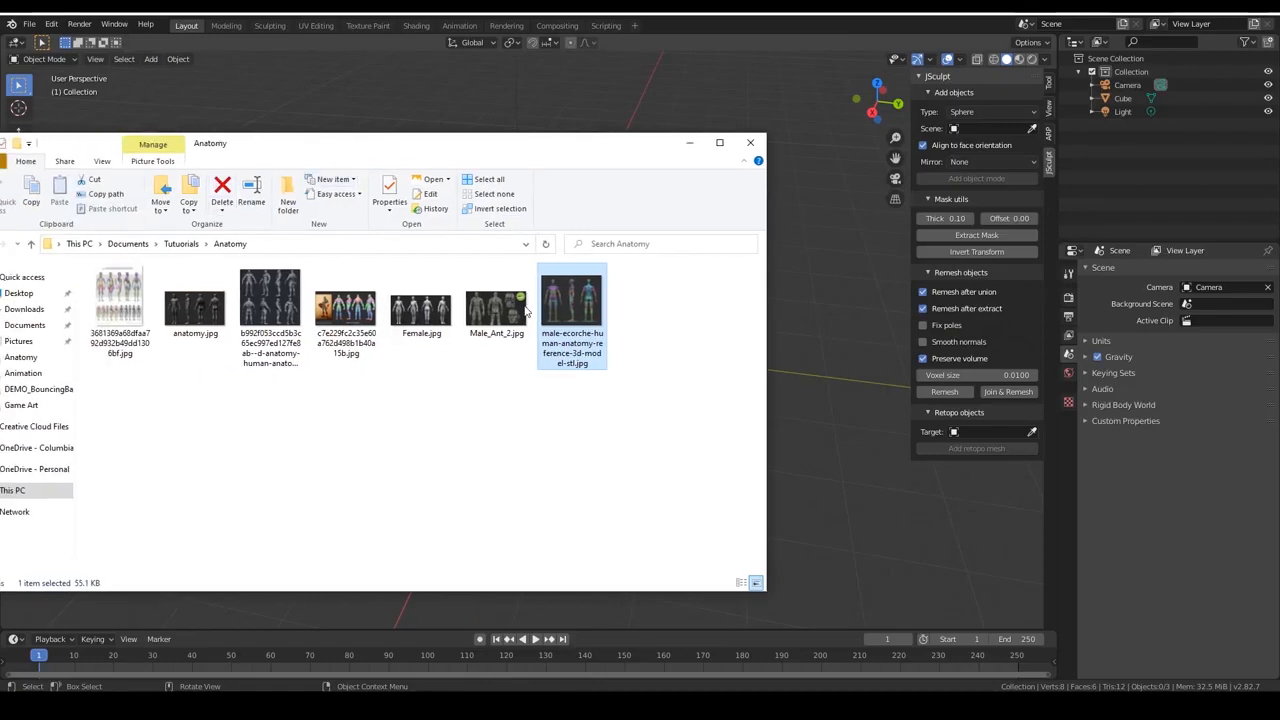
double_click(581, 327)
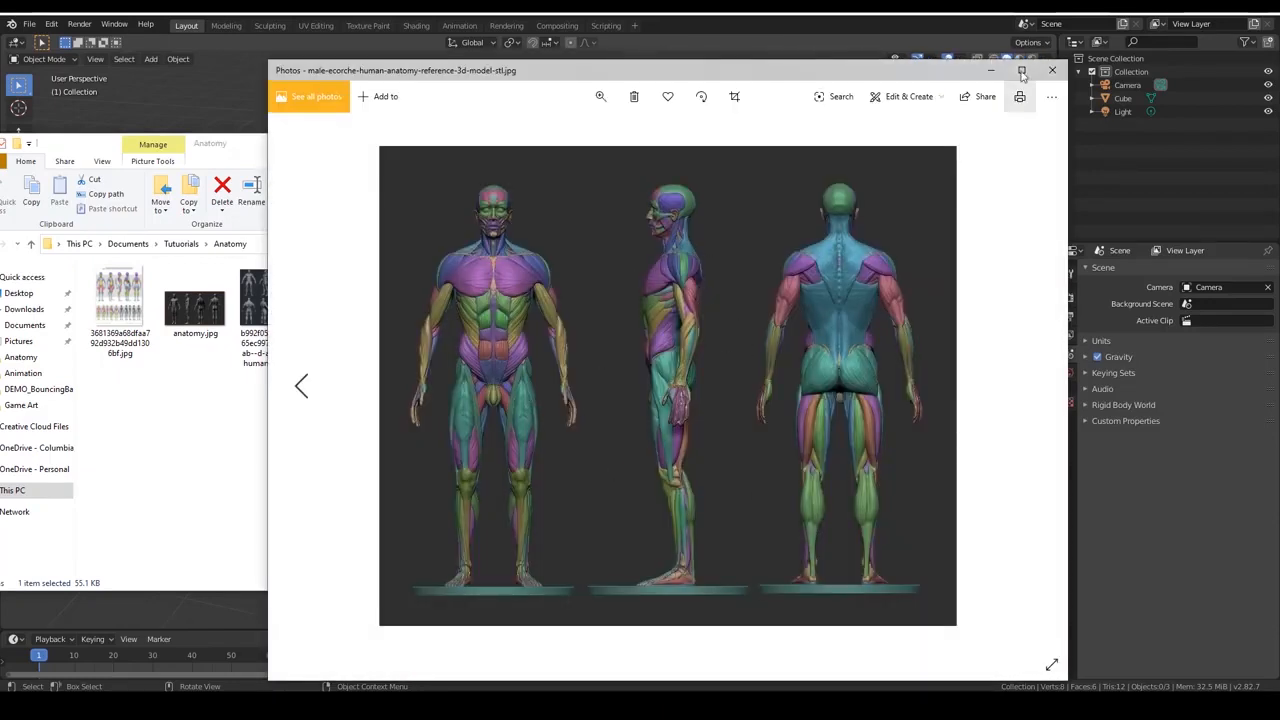
Look through the other anatomy references in the folder, from Male_Ant_2.jpg to the simplified anatomy model sheet, and close the image viewer.
key("Left")
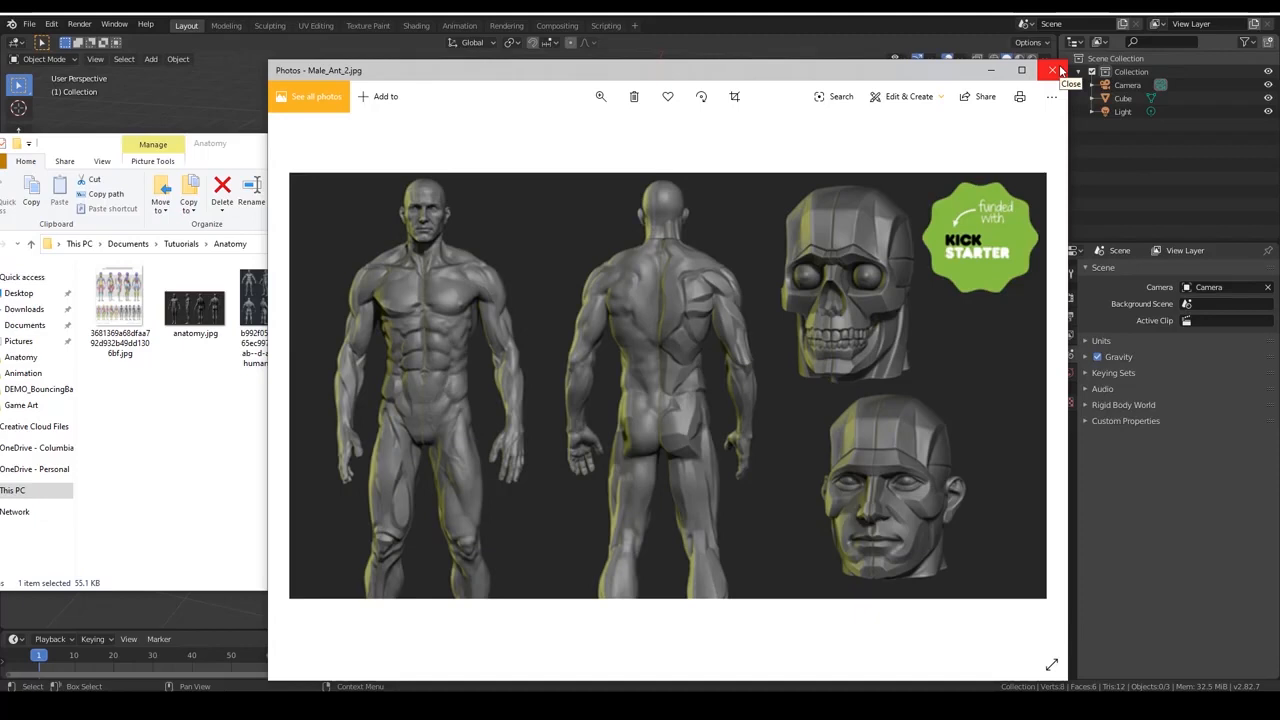
key("Right")
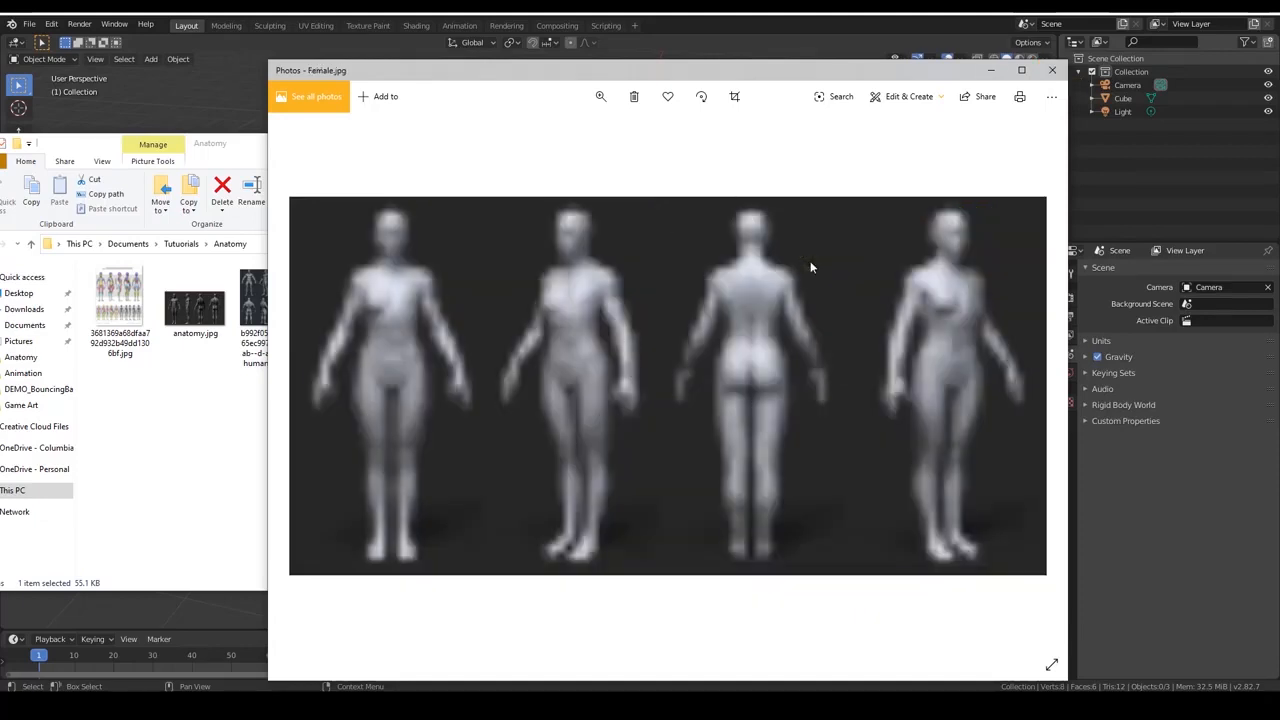
key("Right")
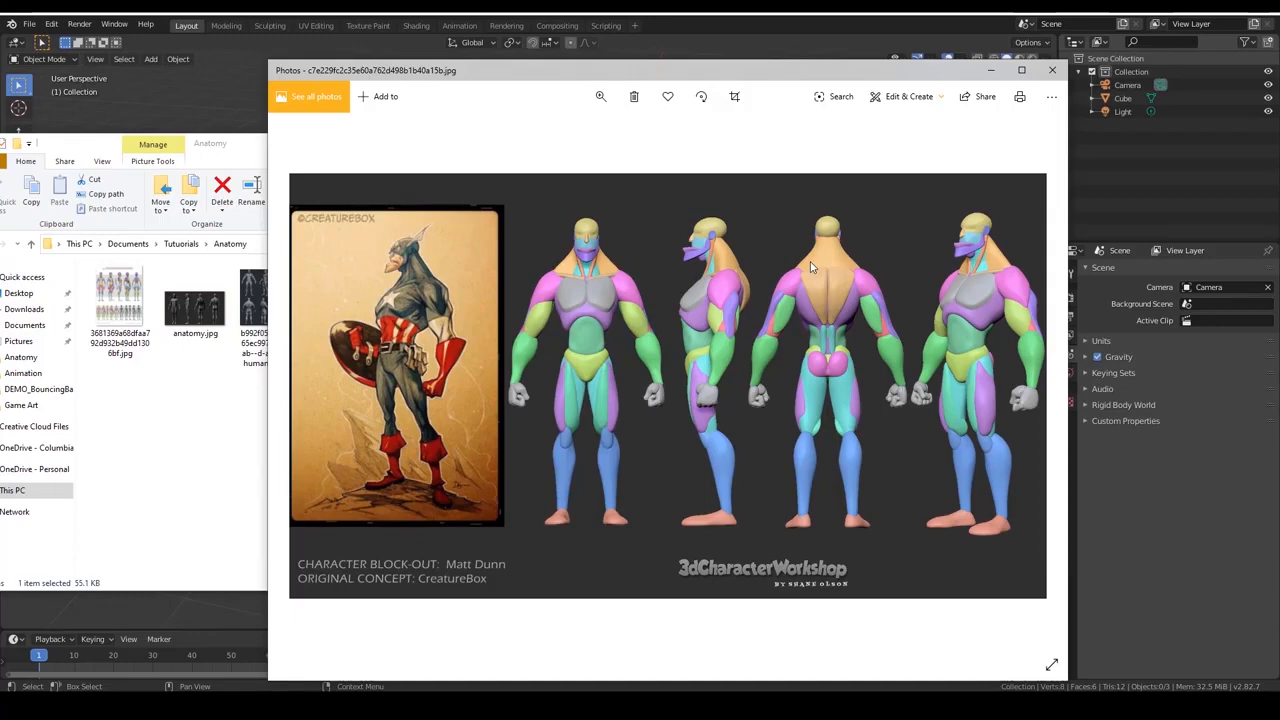
key("Right")
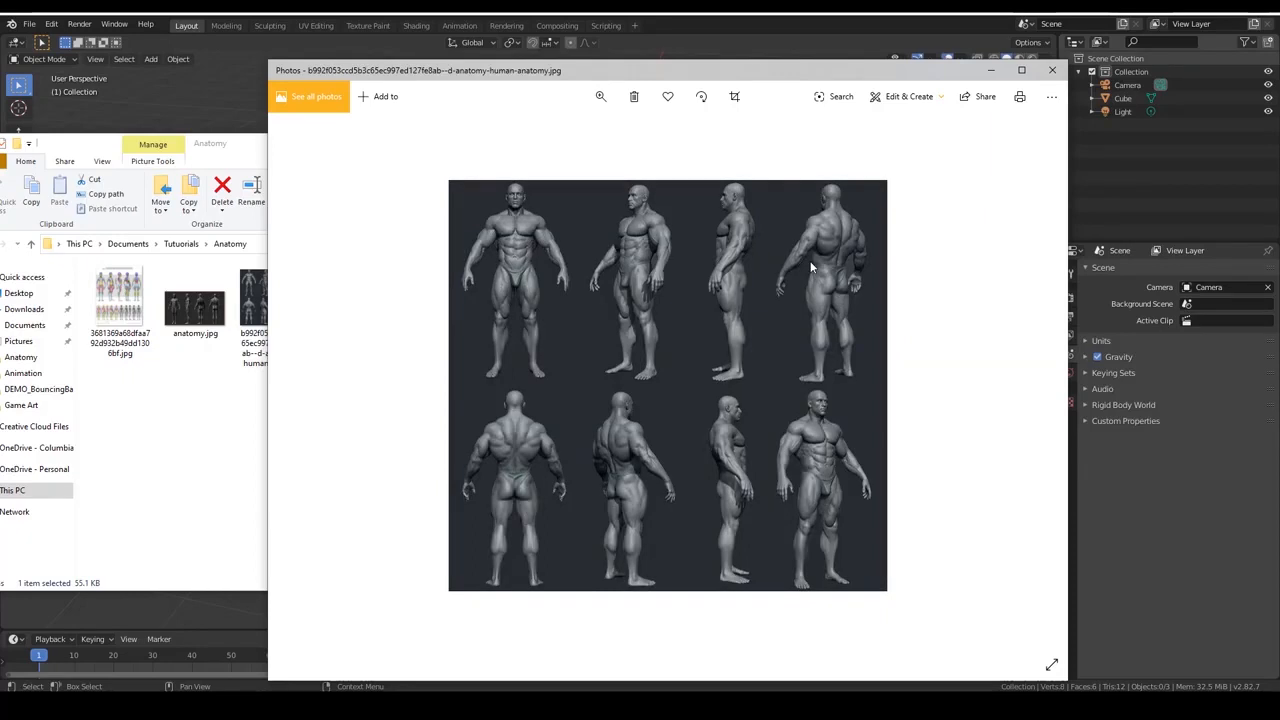
key("Left")
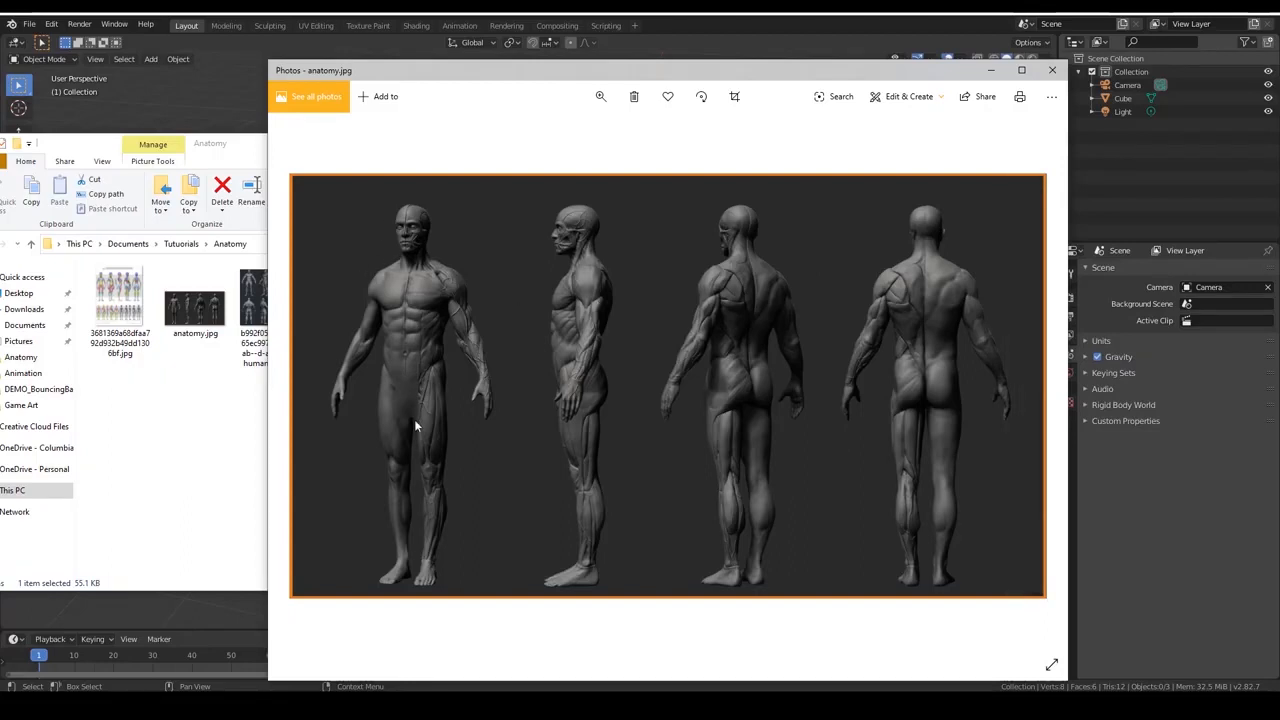
key("Left")
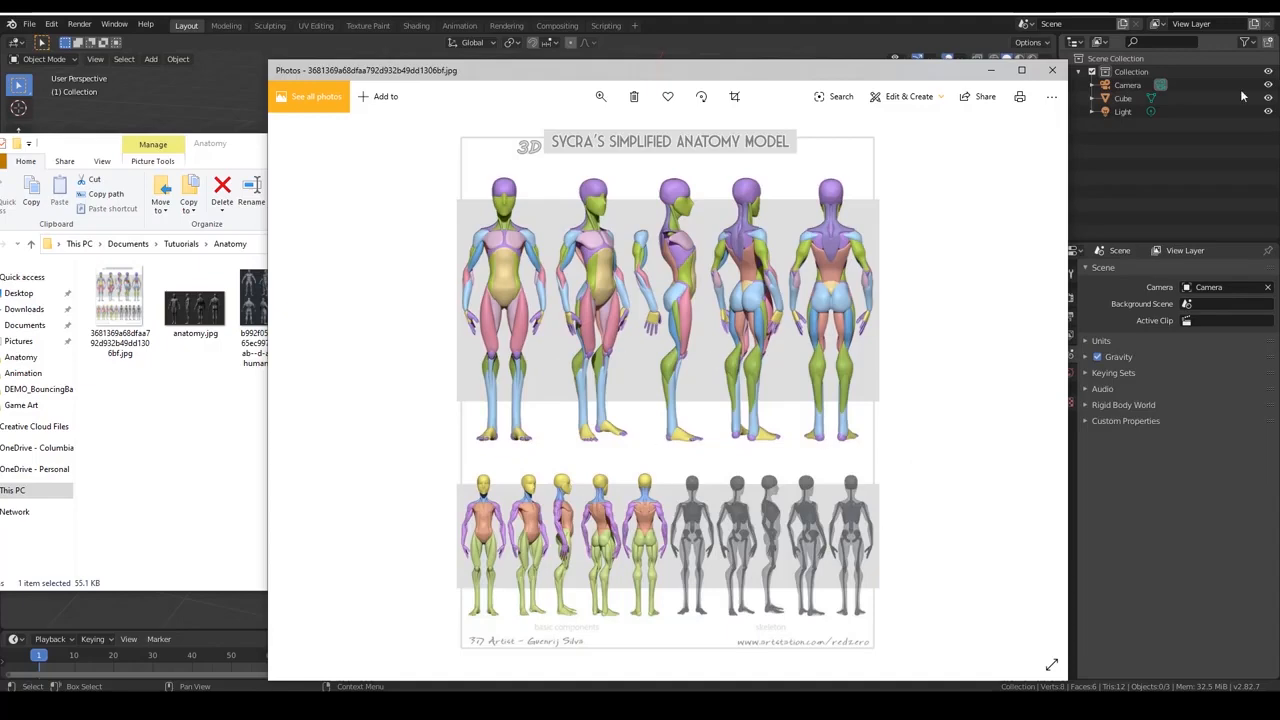
left_click(1052, 70)
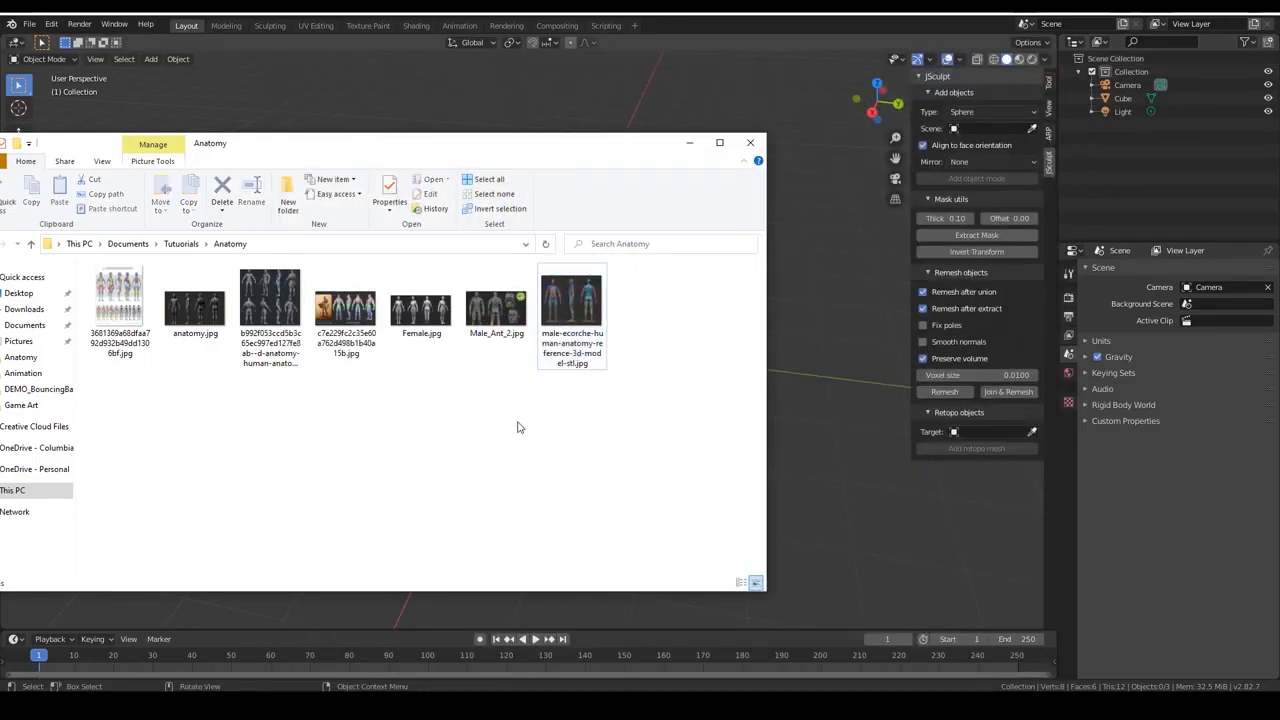
Place male-ecorche-human-anatomy-reference-3d-model-stl.jpg as a reference image in Blender's 3D view beside the cube and close the folder window.
left_click_drag(538, 138, 169, 117)
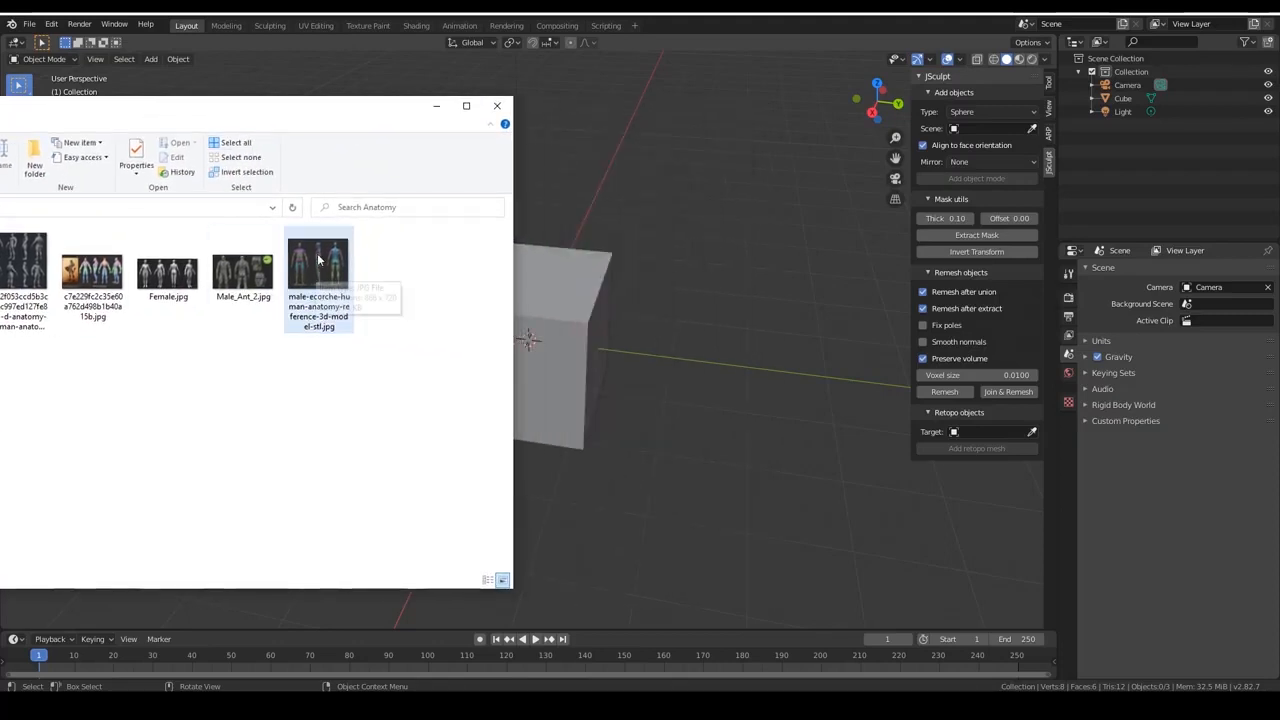
left_click_drag(318, 260, 786, 368)
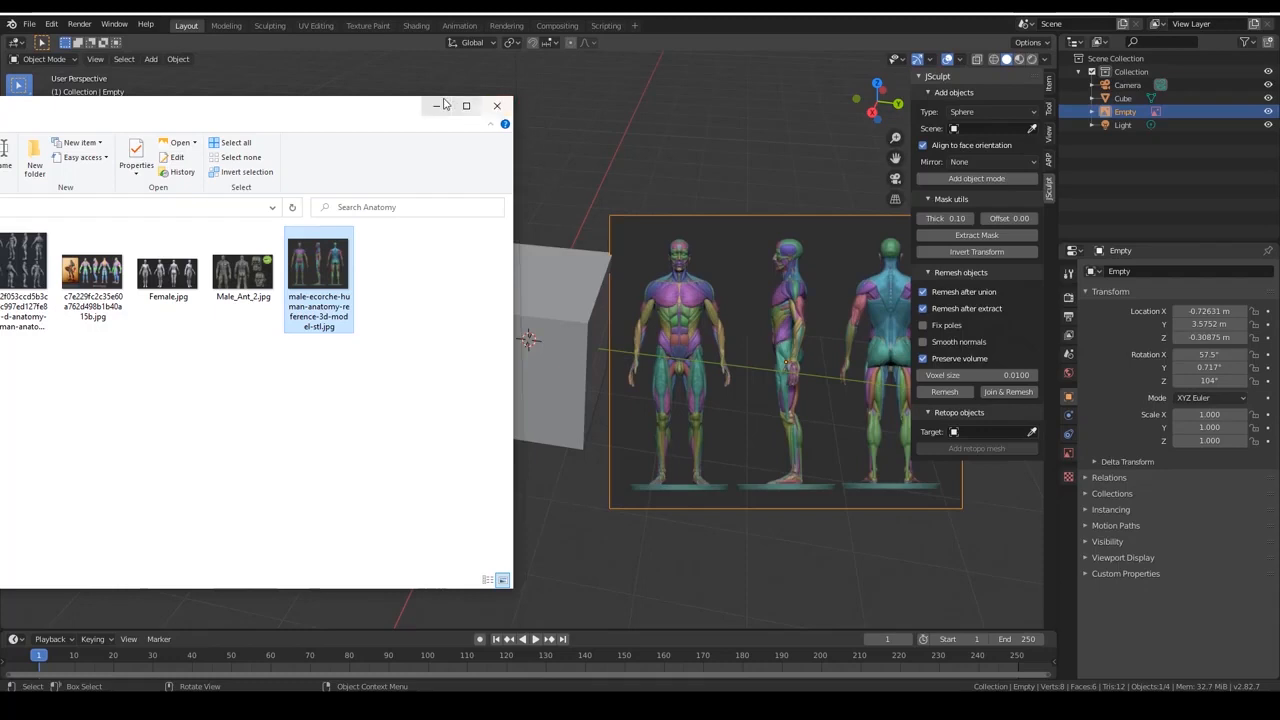
left_click(498, 106)
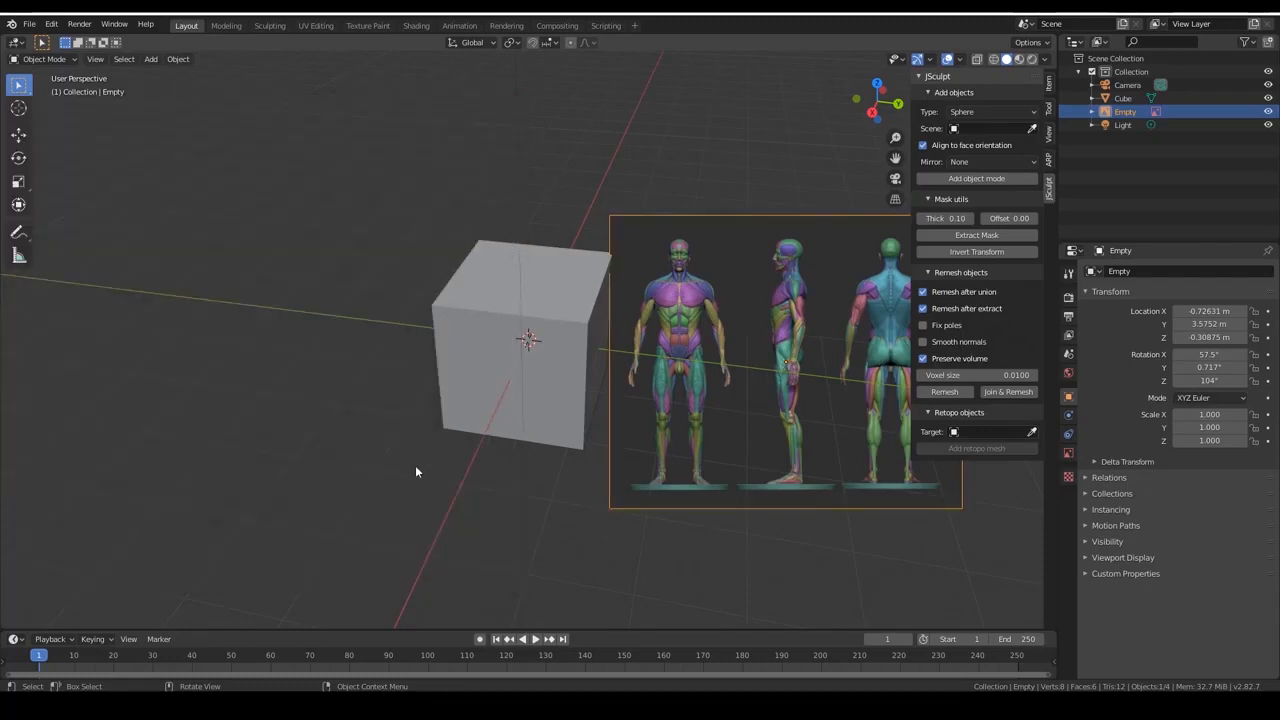
mouse_move(366, 454)
middle_mouse_down()
mouse_move(377, 414)
mouse_move(366, 429)
middle_mouse_up()
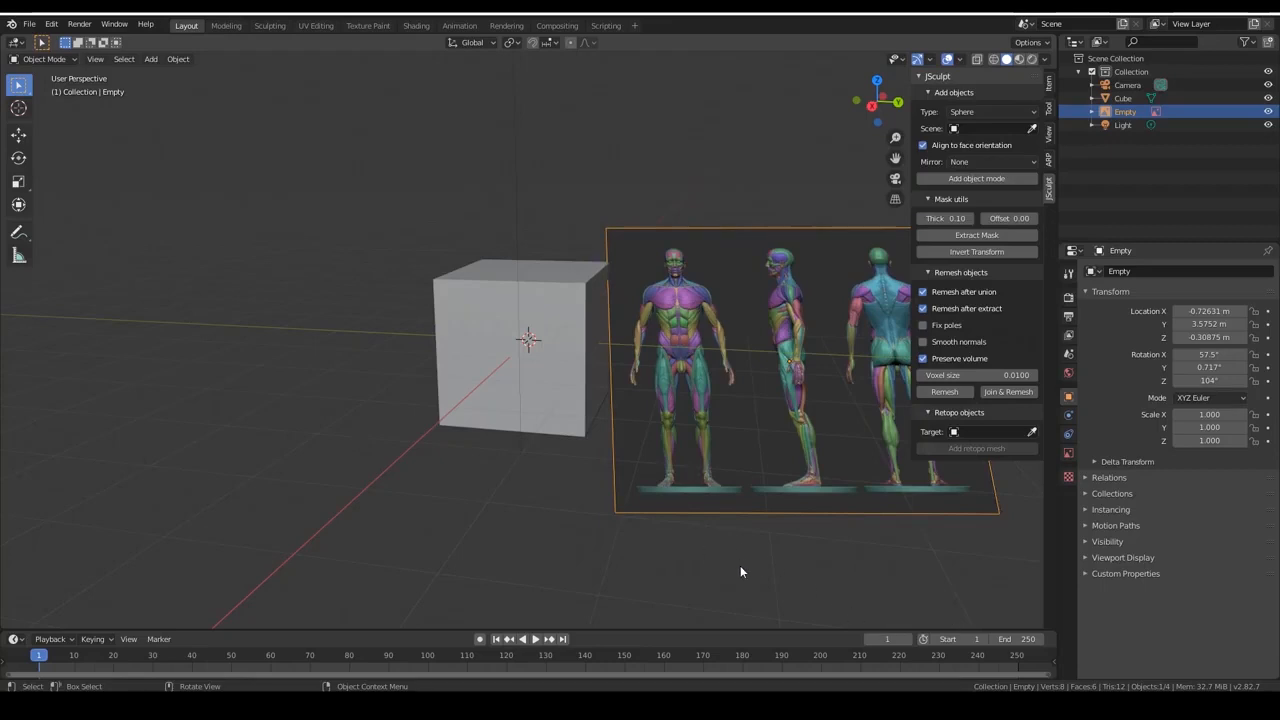
mouse_move(740, 572)
middle_mouse_down()
mouse_move(700, 554)
mouse_move(736, 561)
middle_mouse_up()
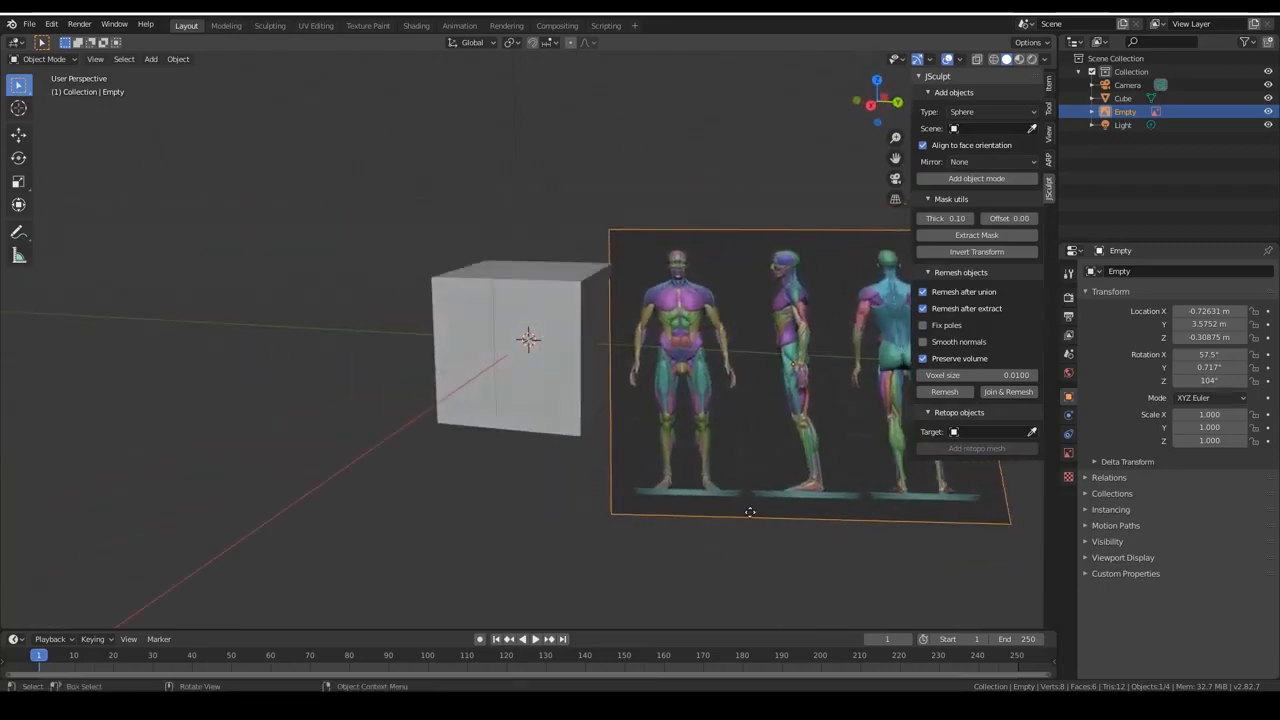
middle_click_drag(750, 512, 556, 266)
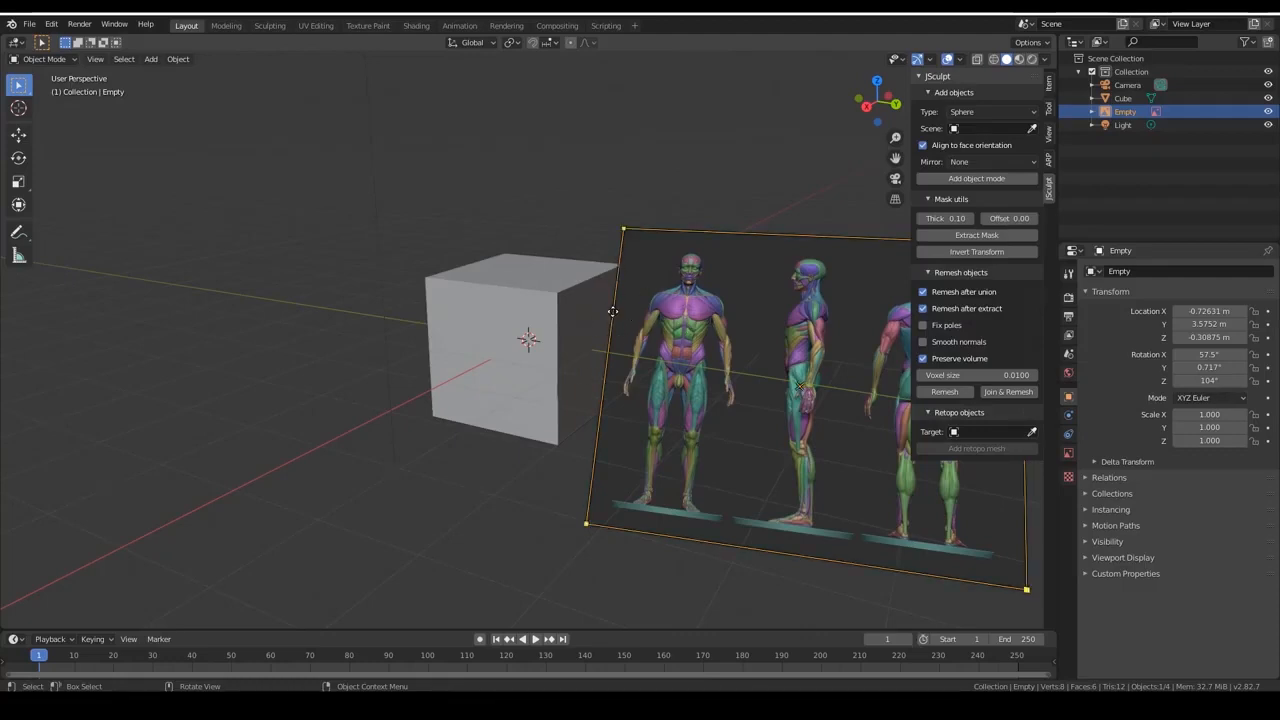
middle_click_drag(625, 333, 657, 351)
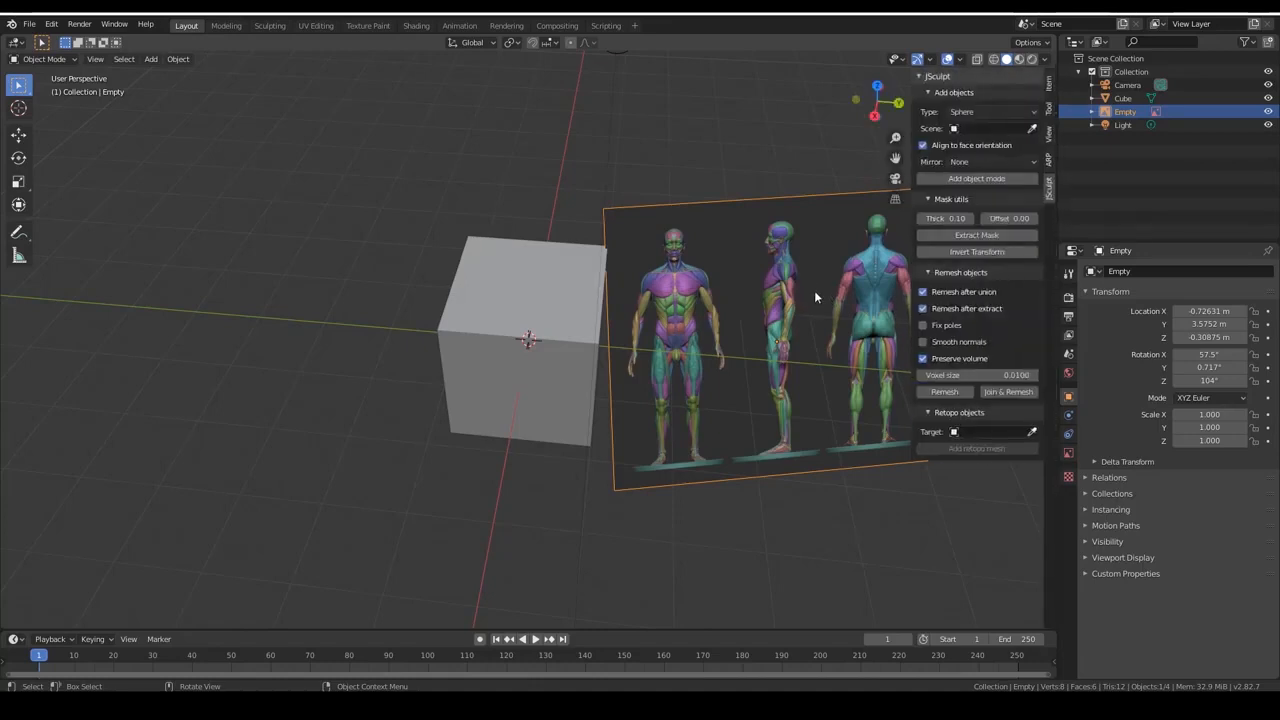
Show the active tool settings beside the 3D view and expand the Workspace section.
key("n")
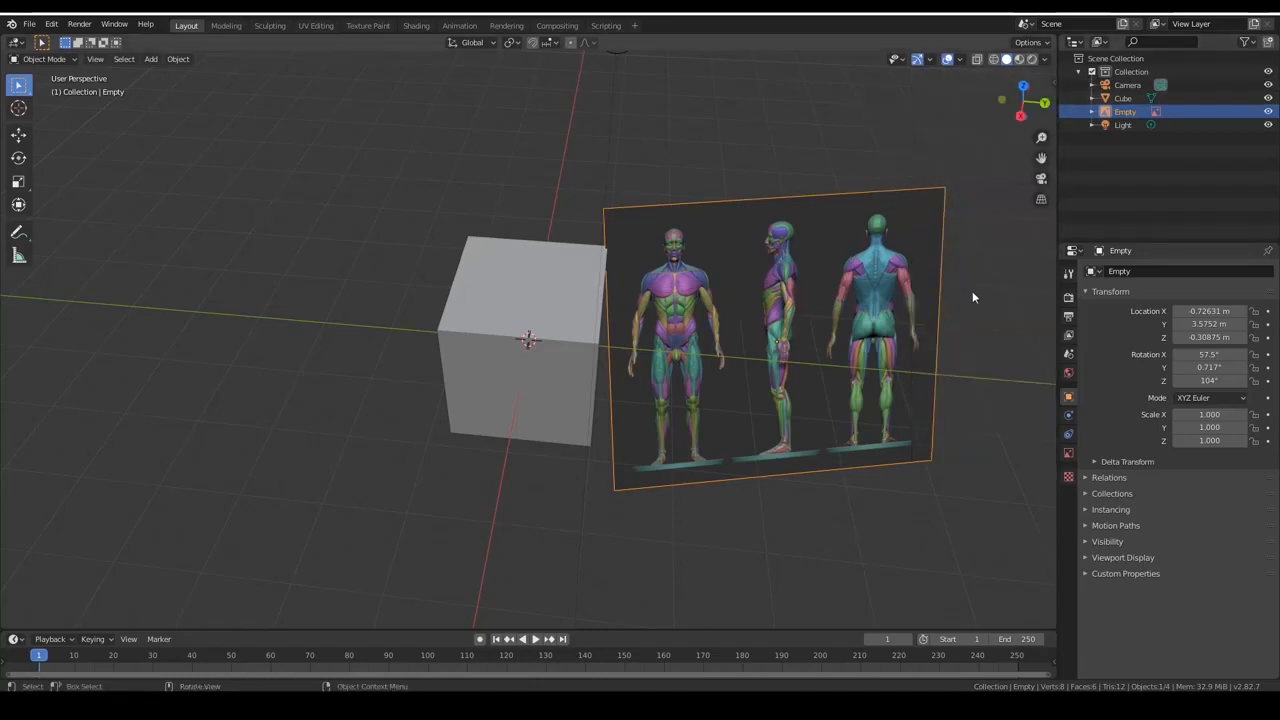
key("n")
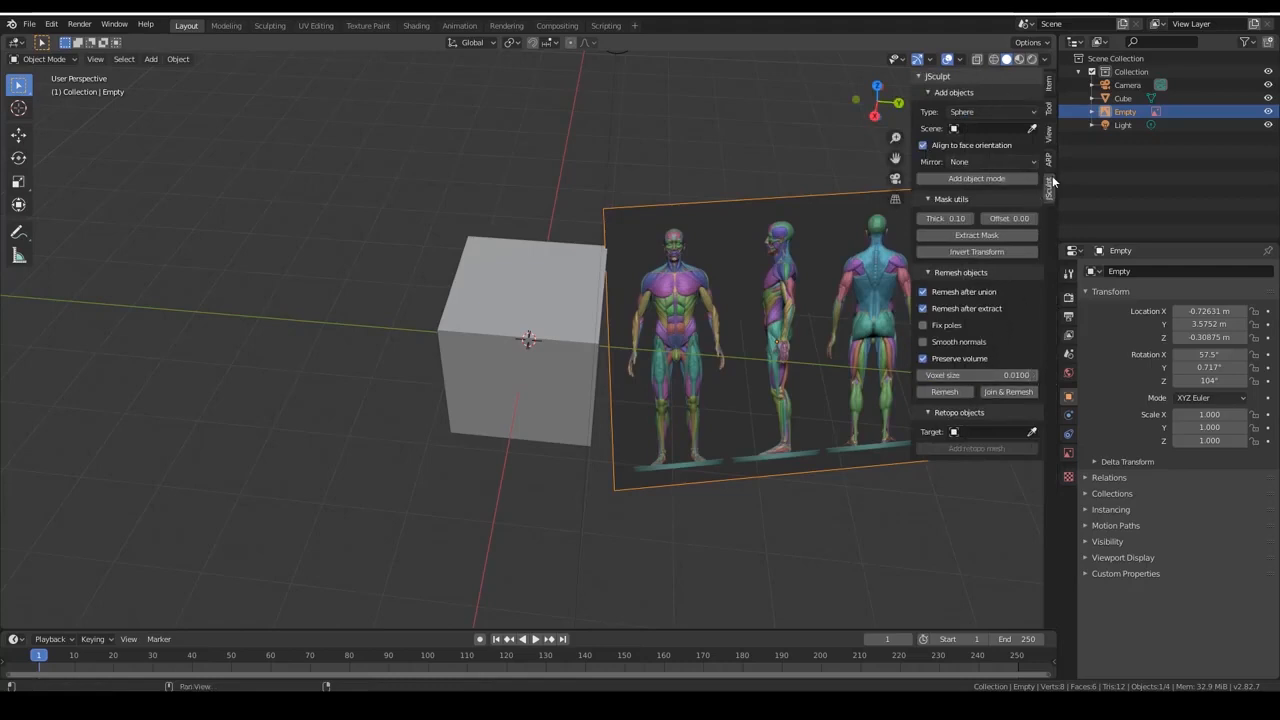
left_click(1049, 112)
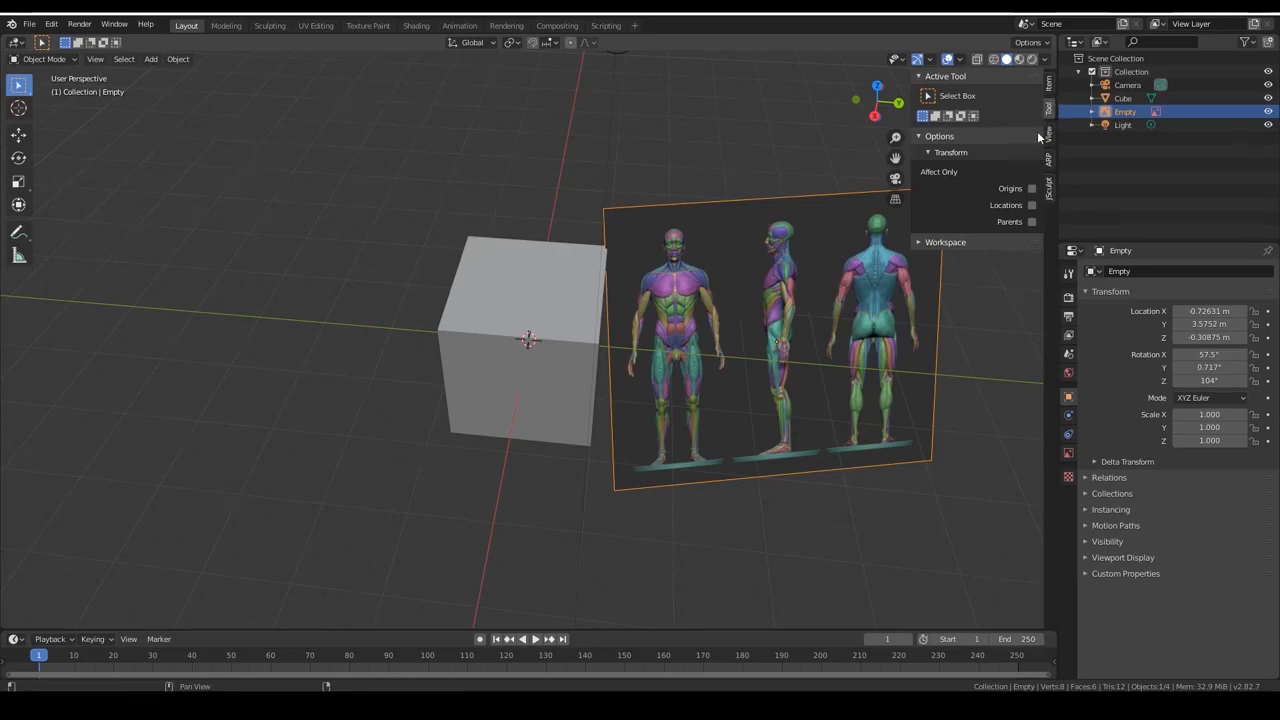
left_click(950, 242)
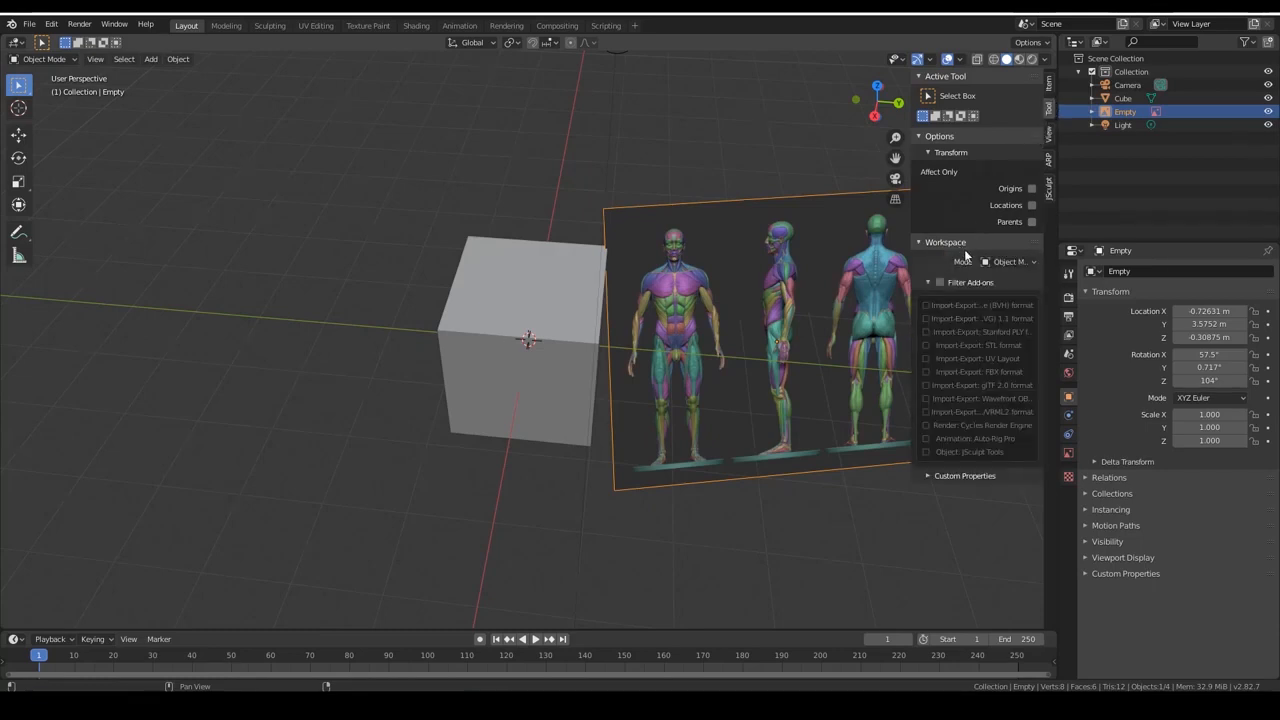
Set the reference image's rotation to 0° on the X, Y and Z axes.
left_click(965, 246)
left_click(974, 242)
left_click(1048, 88)
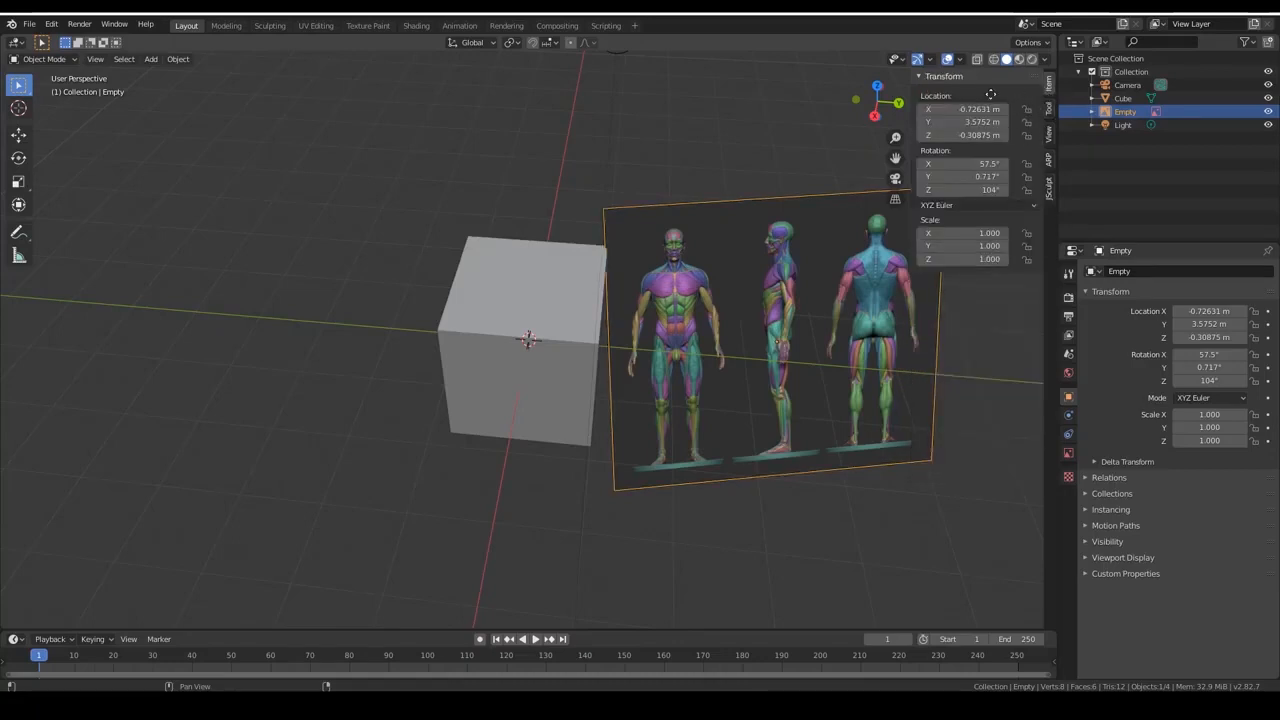
left_click(988, 163)
type("0")
key("Tab")
type("0")
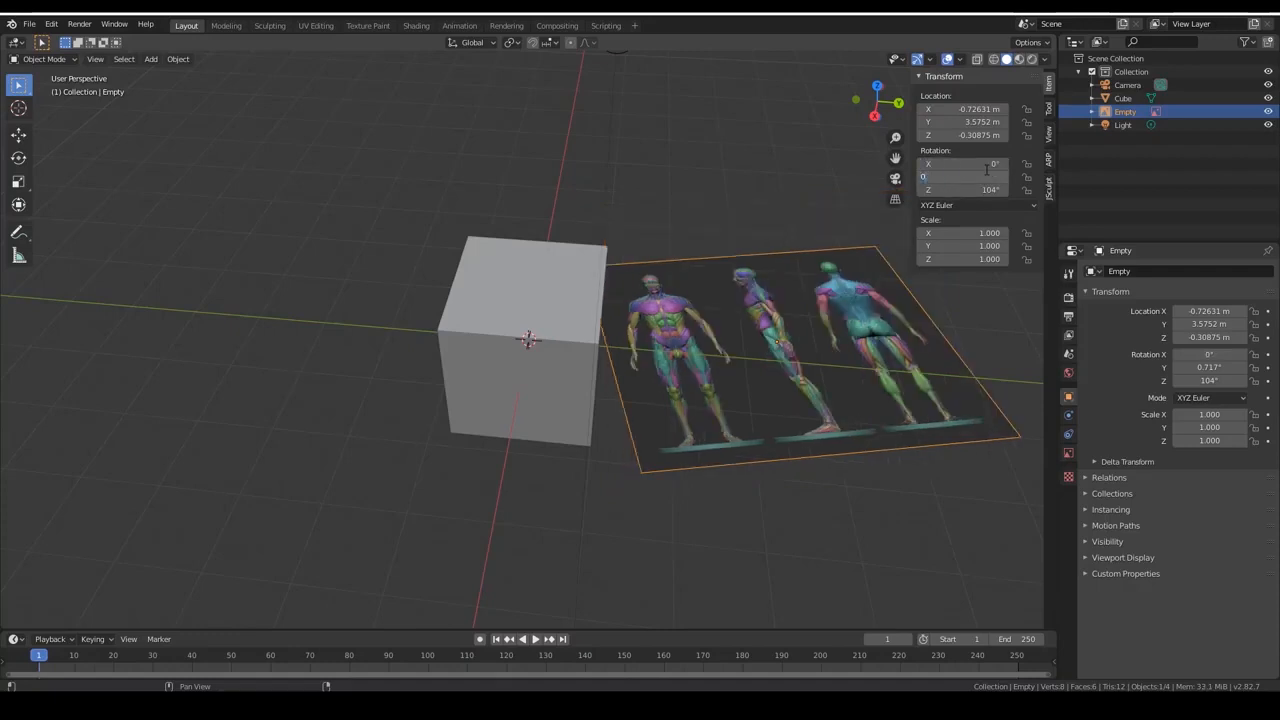
key("Tab")
type("0")
key("Tab")
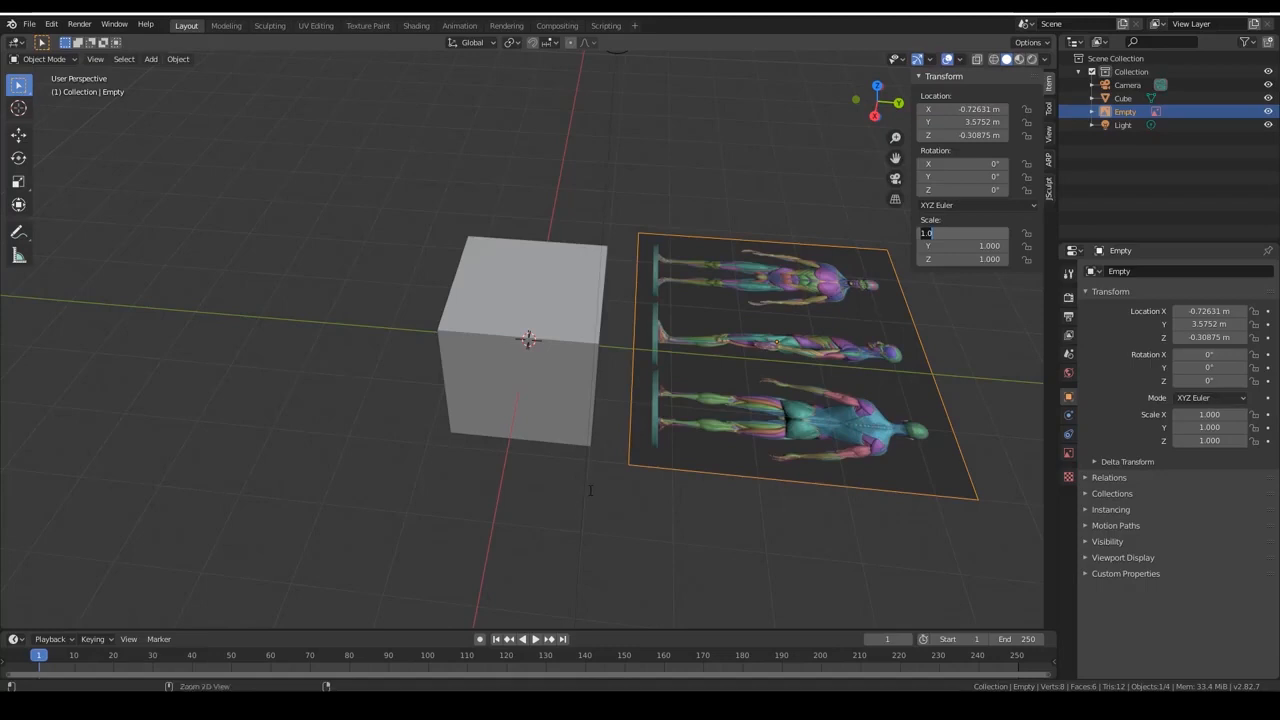
key("Return")
Apply the reference image's location so that it sits at the world origin.
key("ctrl+a")
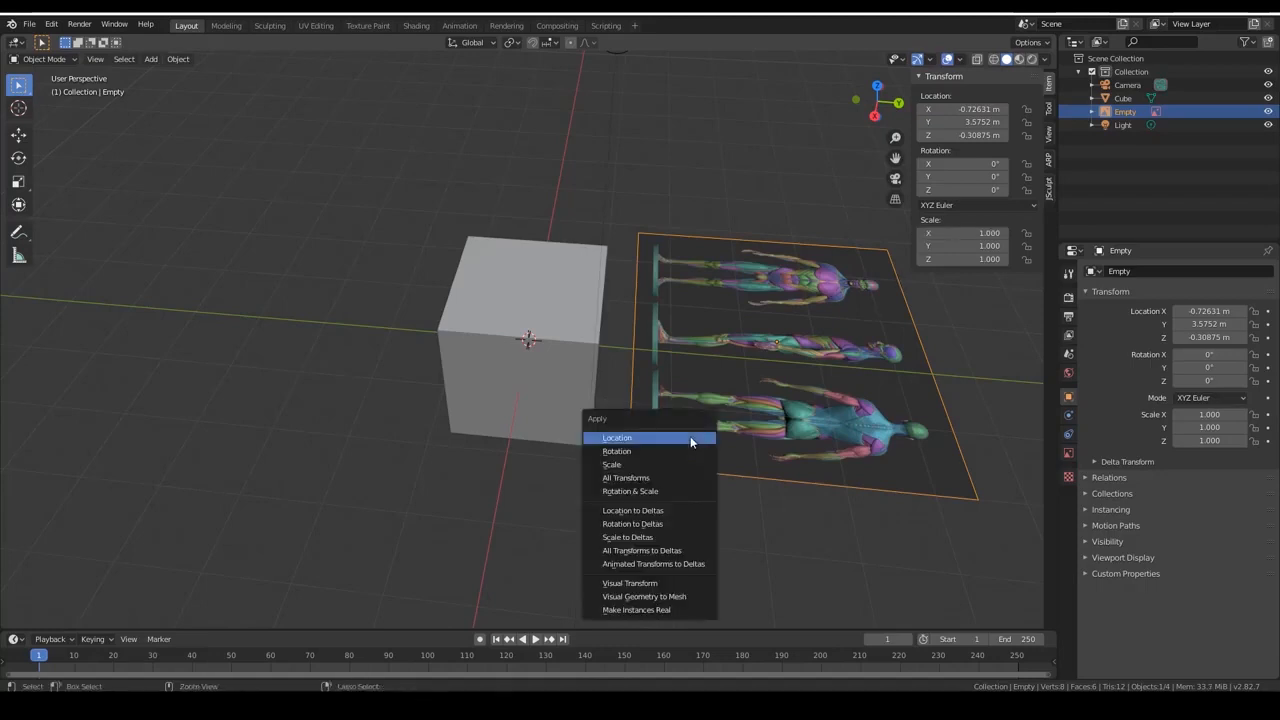
left_click(688, 441)
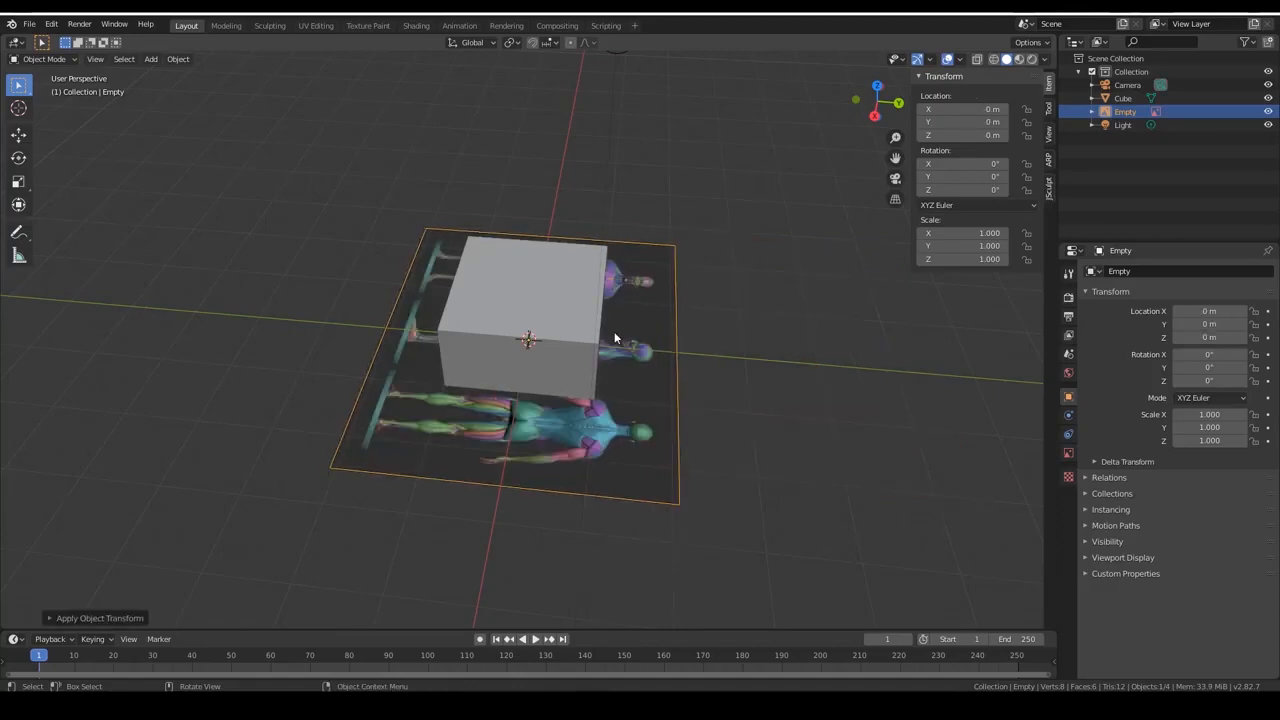
key("ctrl+a")
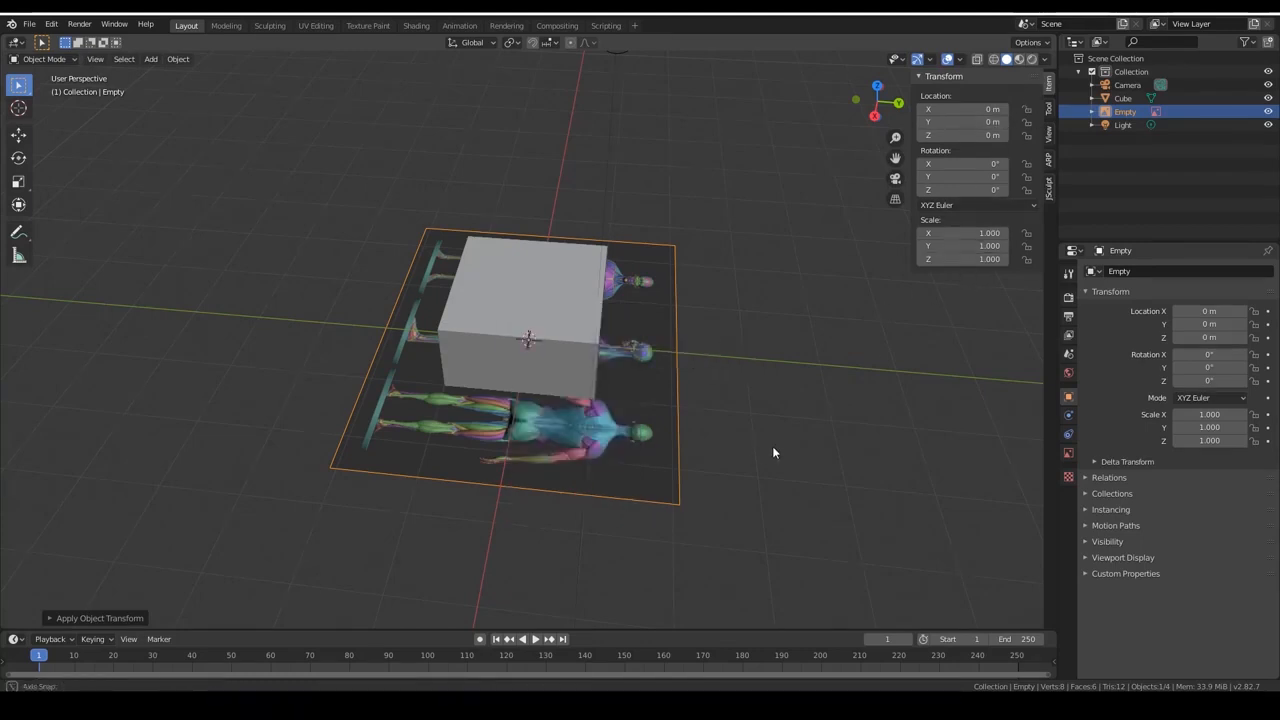
Stand the reference image upright by setting its X rotation to 90°.
middle_click_drag(772, 446, 848, 426)
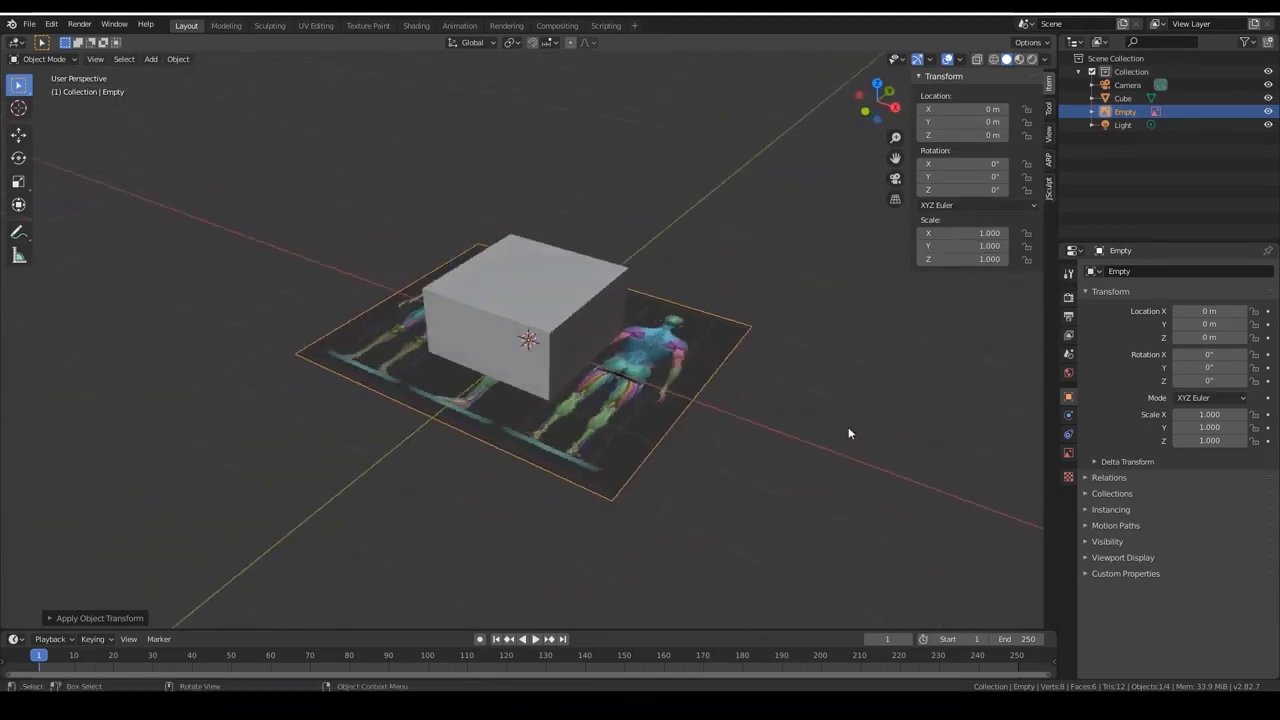
left_click_drag(930, 163, 1024, 163)
left_click(953, 163)
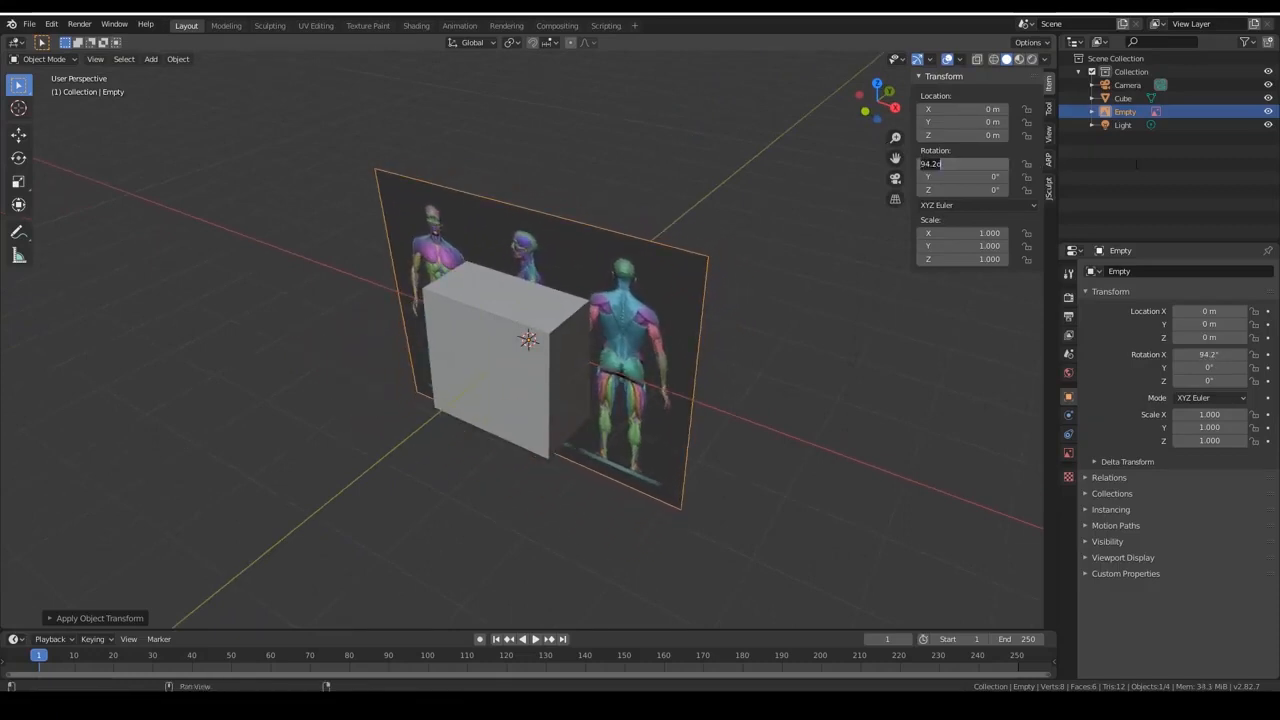
type("90")
key("Return")
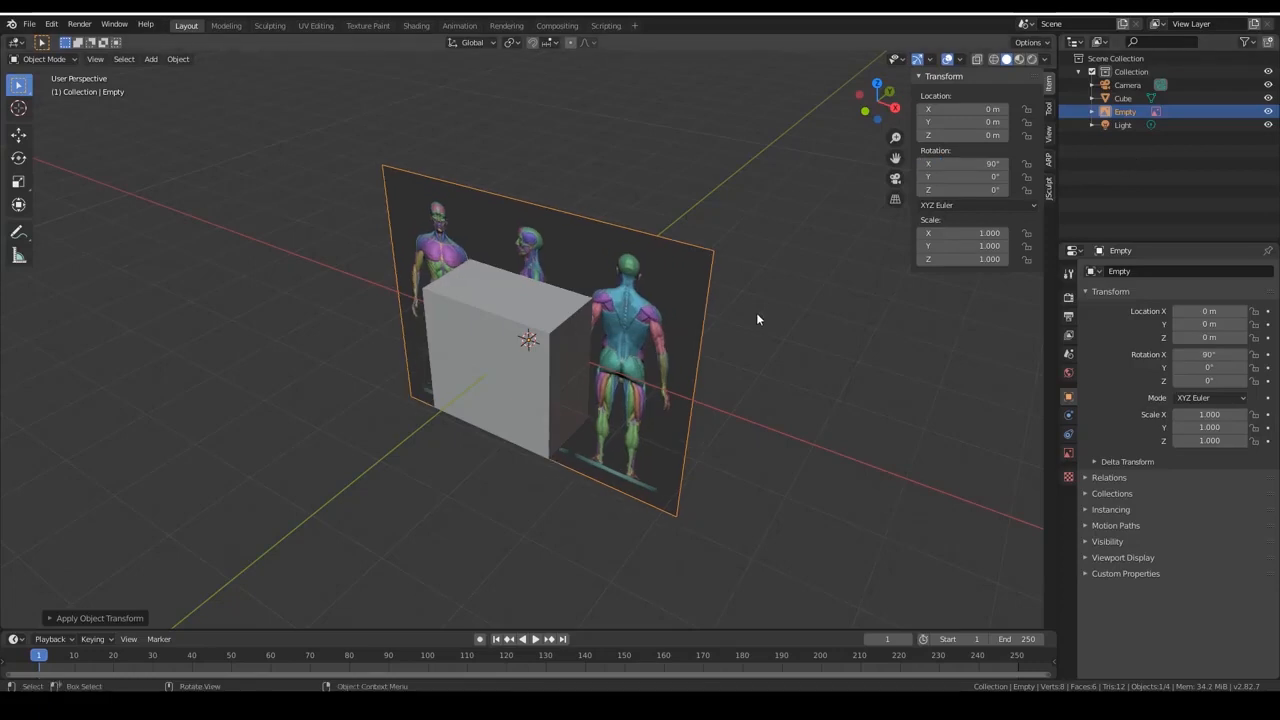
Check the upright reference image in the camera, front and right views, finishing in front view.
key("KP_0")
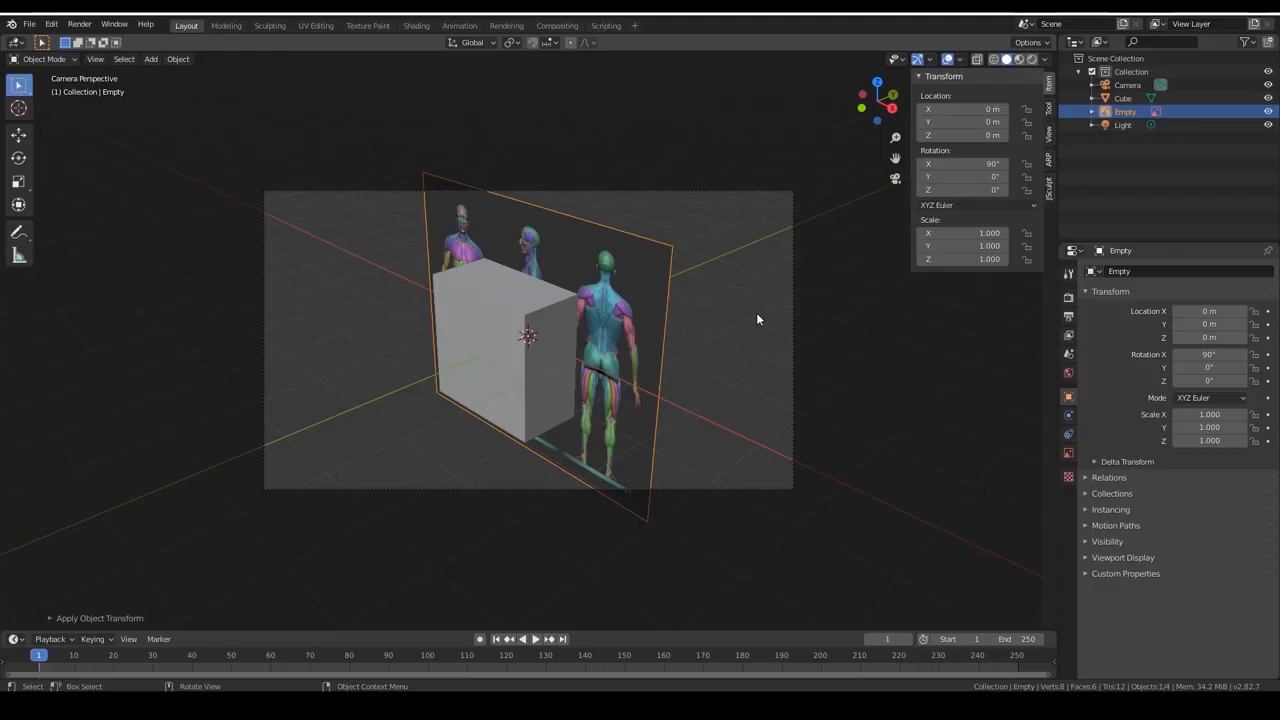
key("KP_1")
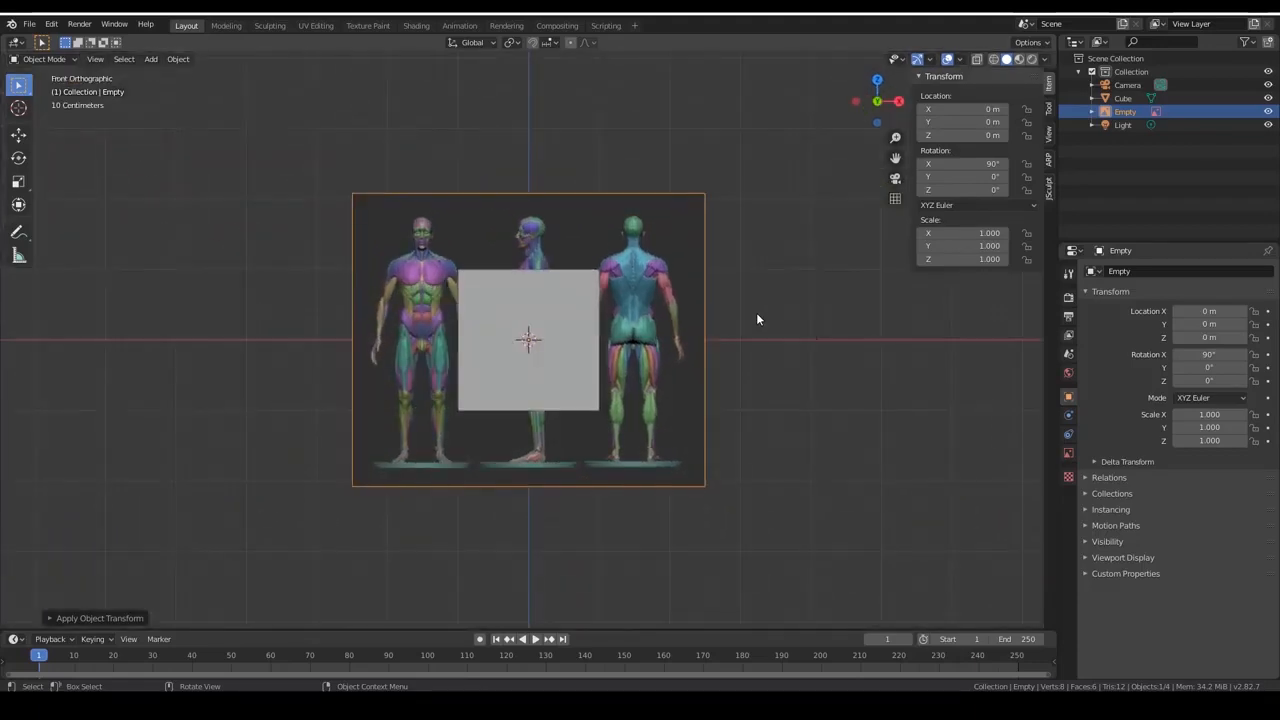
key("KP_3")
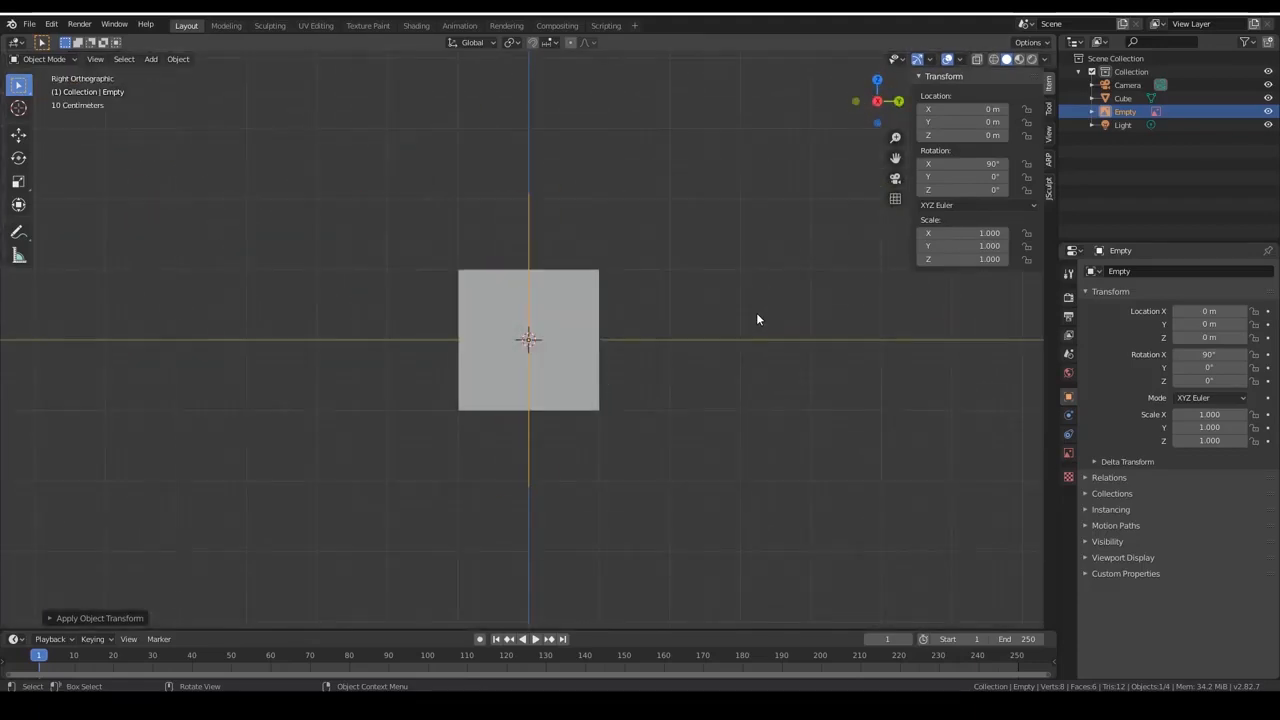
key("KP_1")
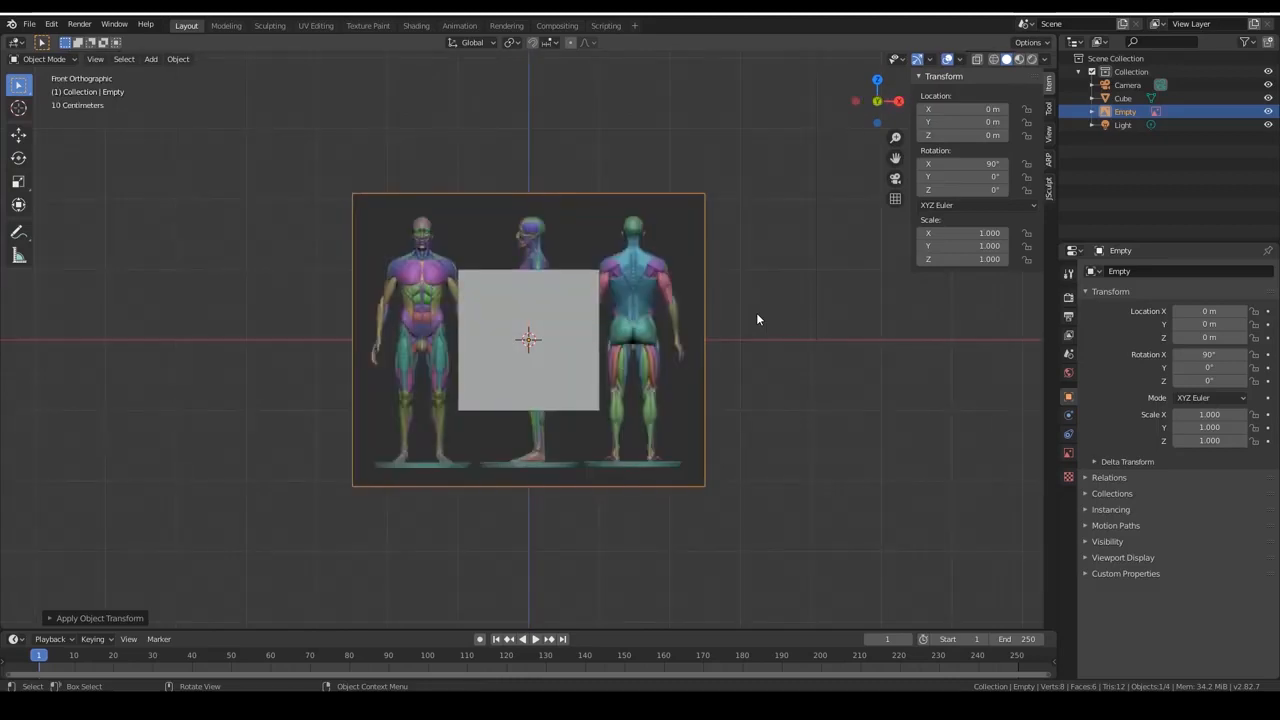
key("KP_0")
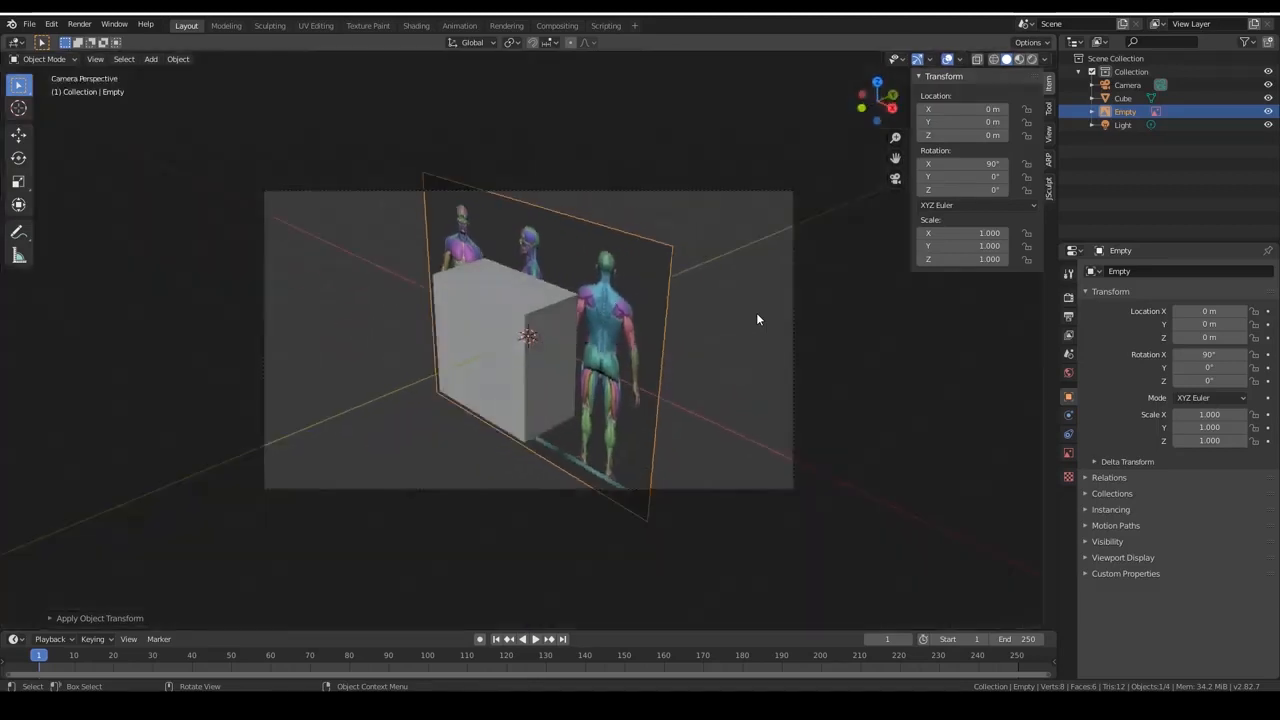
key("KP_1")
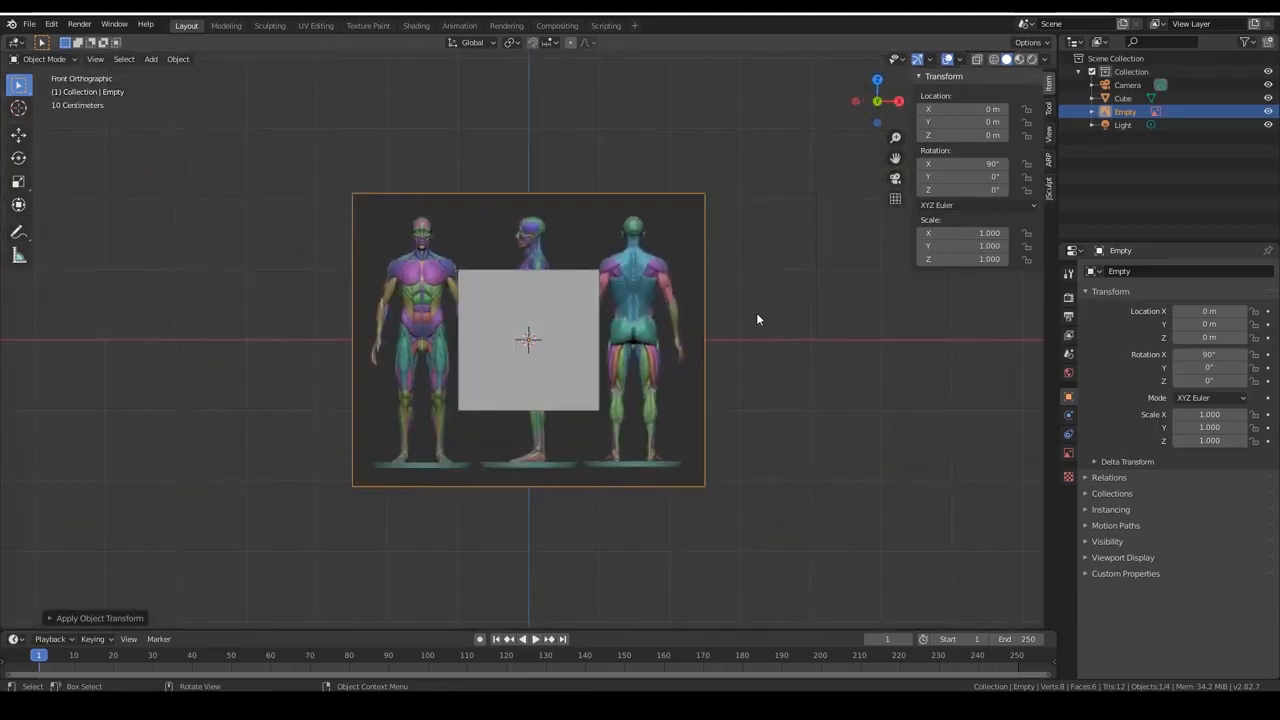
Try to raise the reference image about 2.09 m along Z and apply its scale and location.
left_click(44, 59)
left_click(48, 76)
left_click(18, 134)
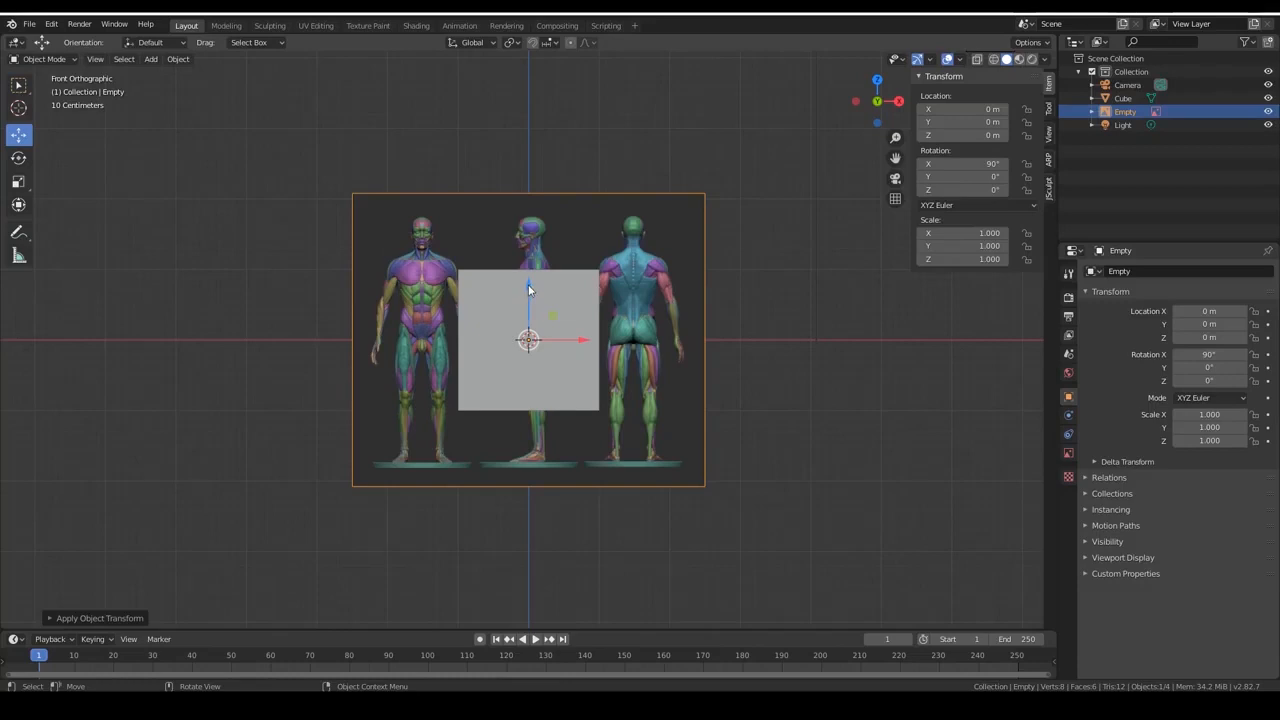
left_click_drag(529, 281, 540, 137)
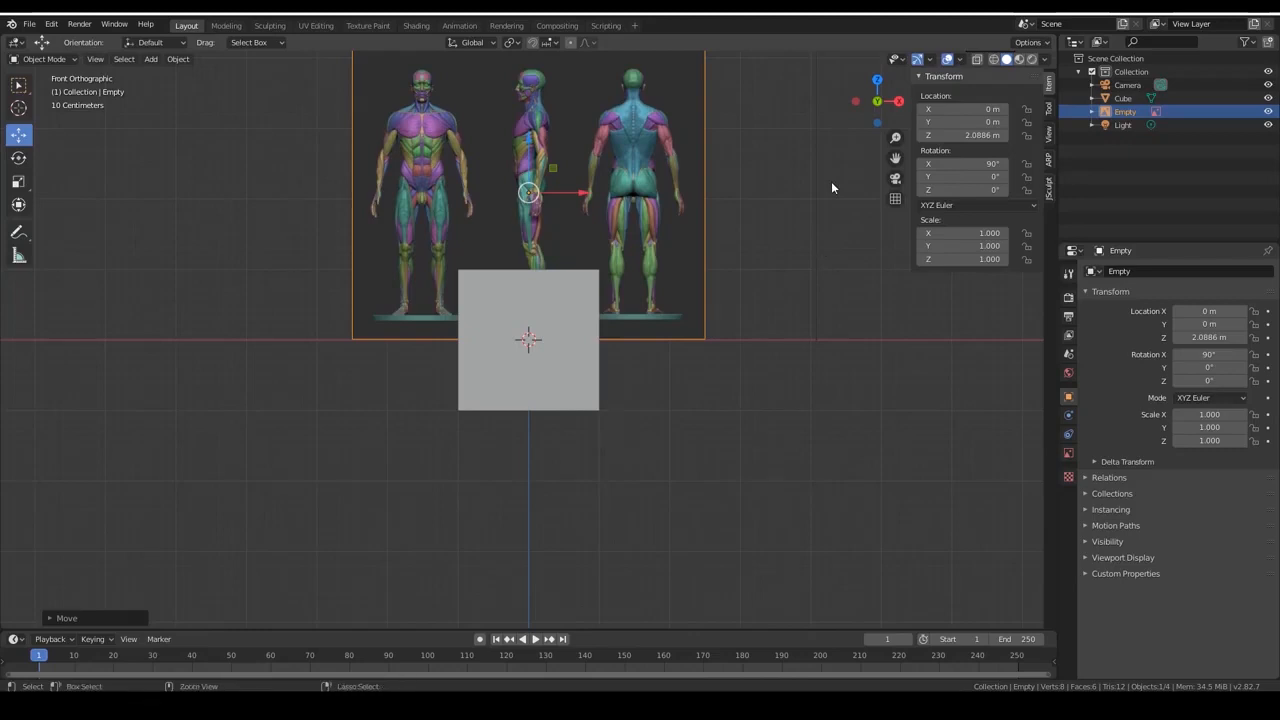
key("ctrl+a")
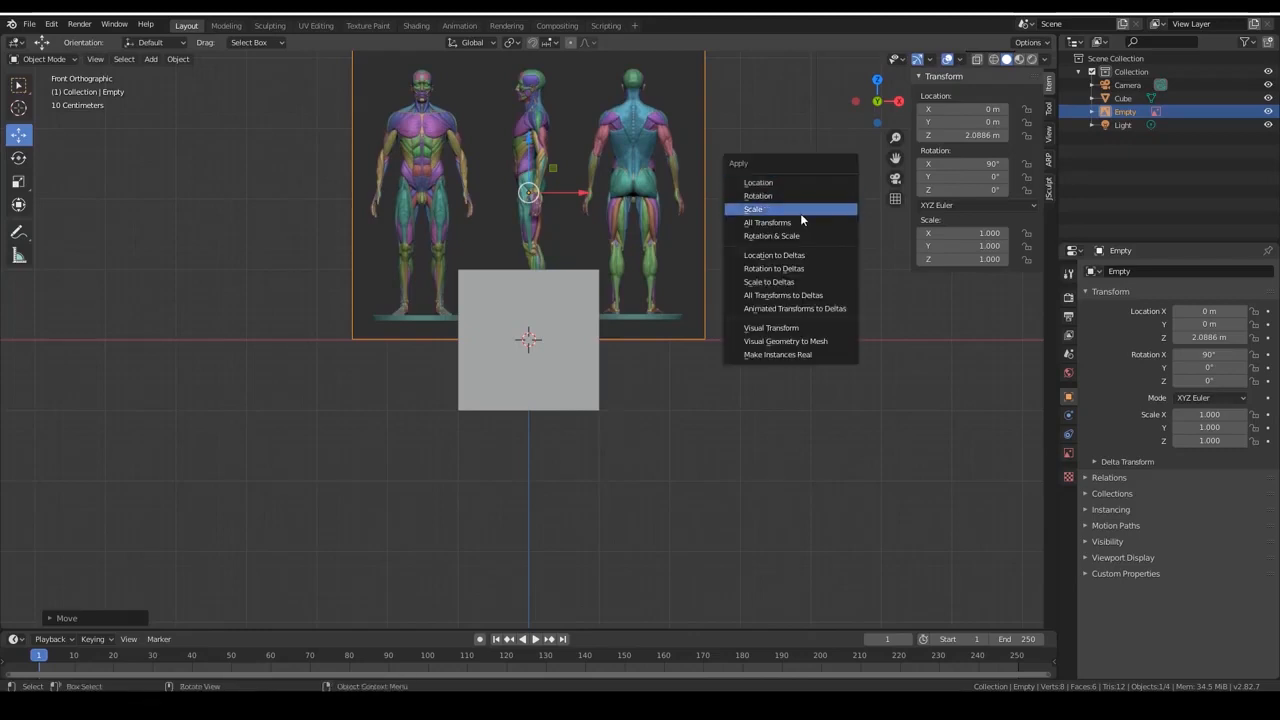
left_click(801, 212)
key("ctrl+a")
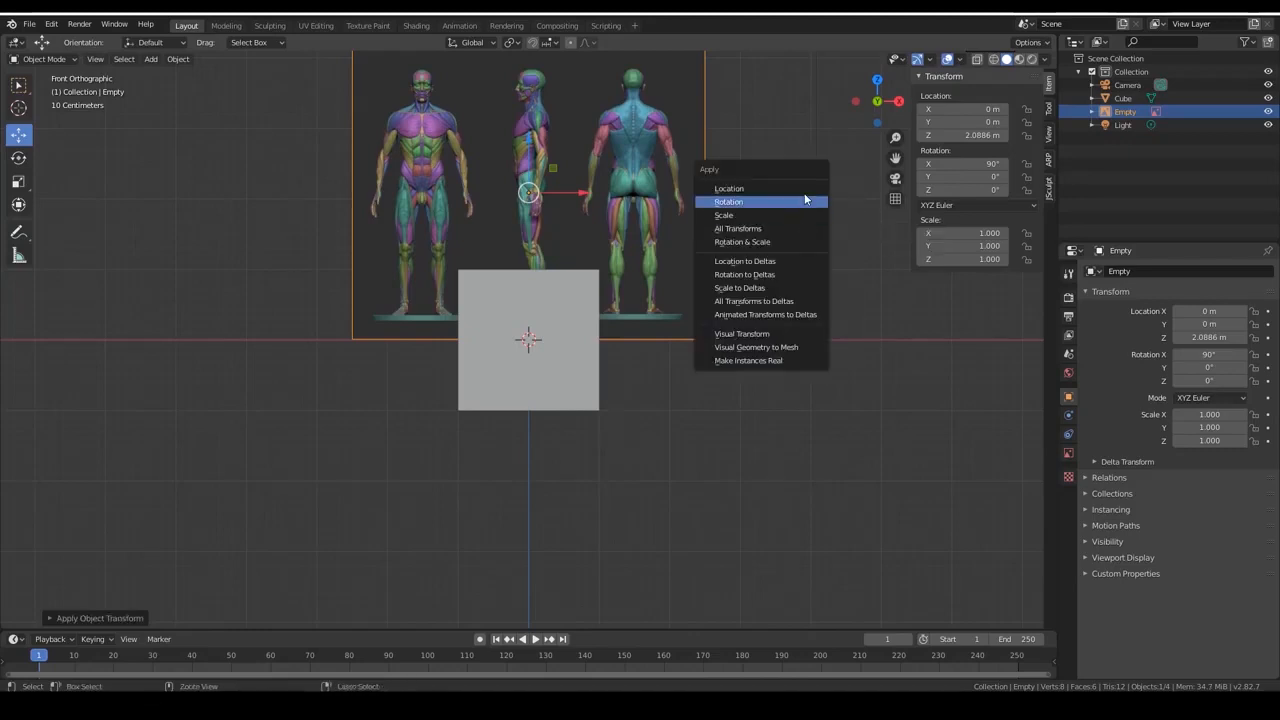
left_click(804, 190)
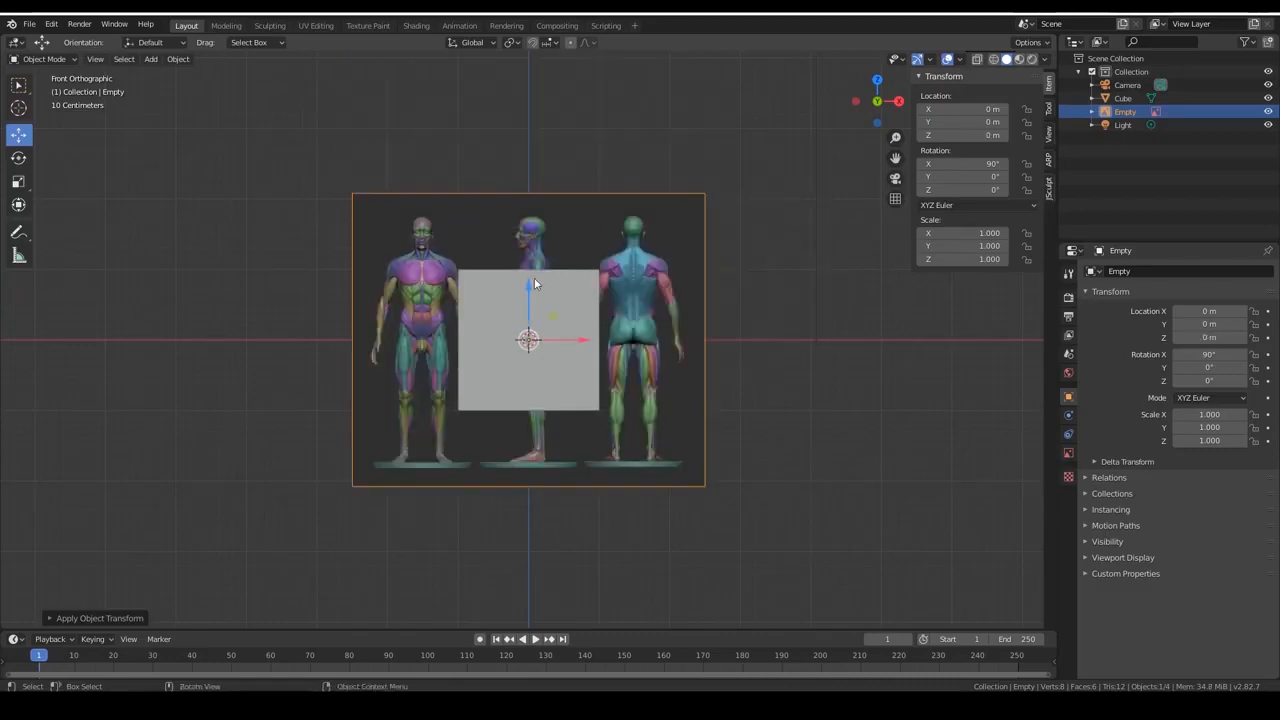
Raise the reference image about 2.09 m along Z again and undo that move.
left_click_drag(528, 284, 567, 133)
left_click(568, 134)
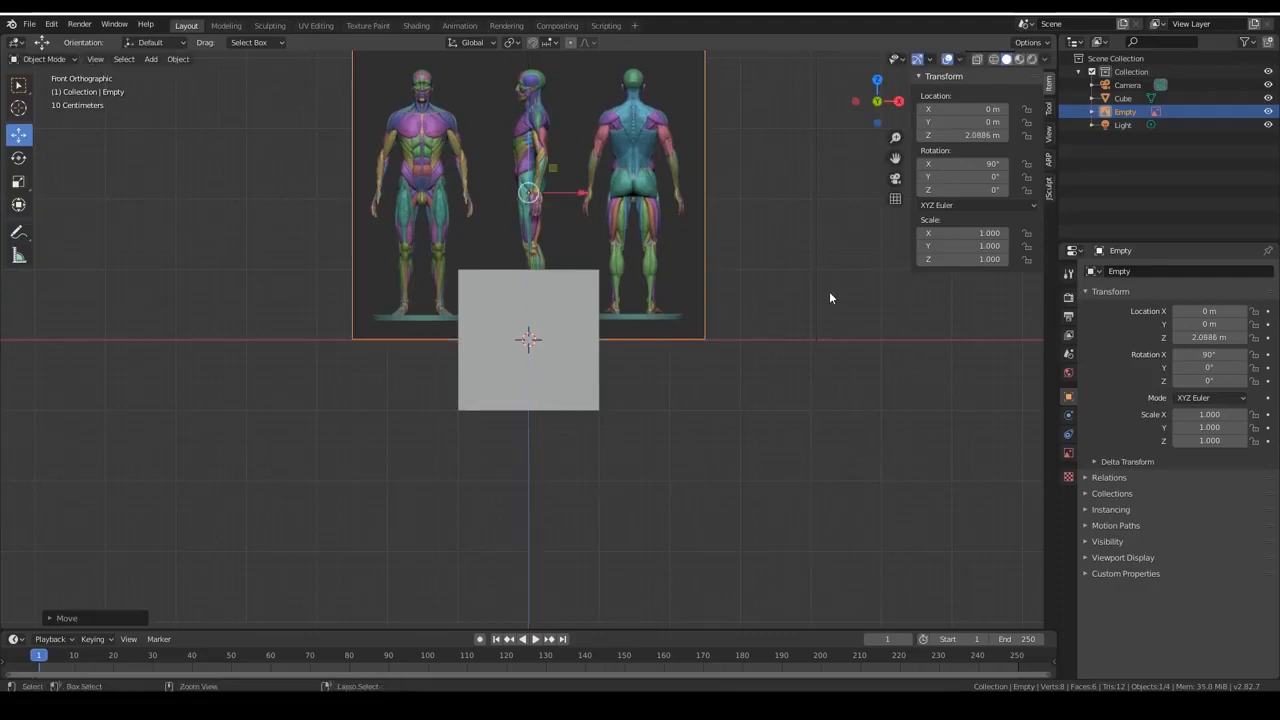
mouse_move(531, 341)
left_mouse_down()
mouse_move(537, 323)
mouse_move(547, 338)
left_mouse_up()
key("ctrl+z")
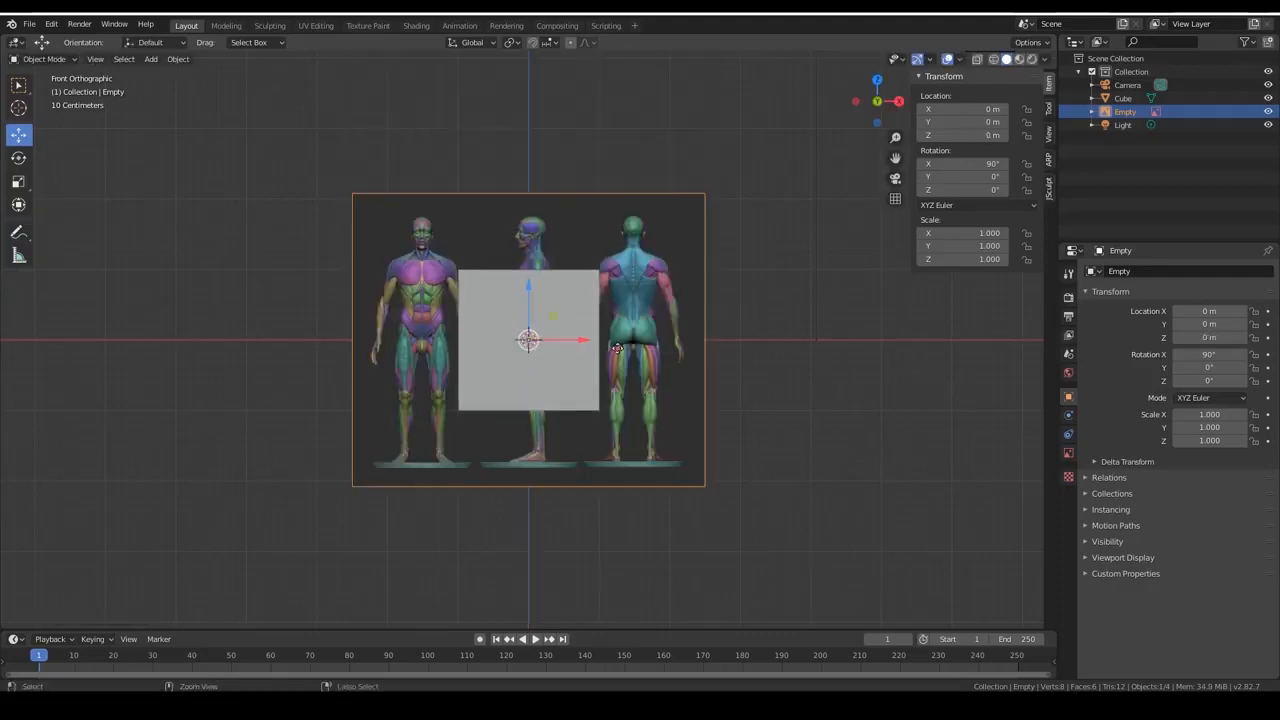
Raise the reference image about 2.07 m along Z onto the X axis line and enlarge it from its upper-right corner.
left_click_drag(533, 283, 546, 136)
scroll(828, 253, "down", 2)
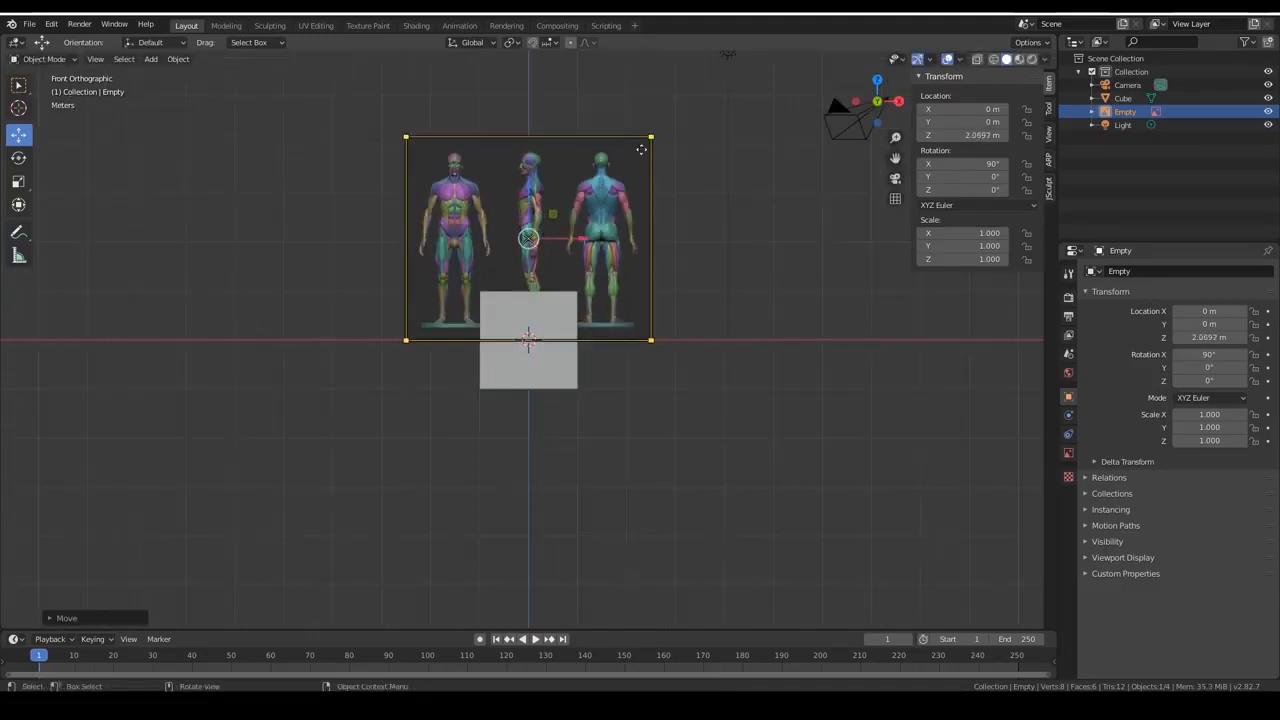
left_click_drag(651, 137, 842, 54)
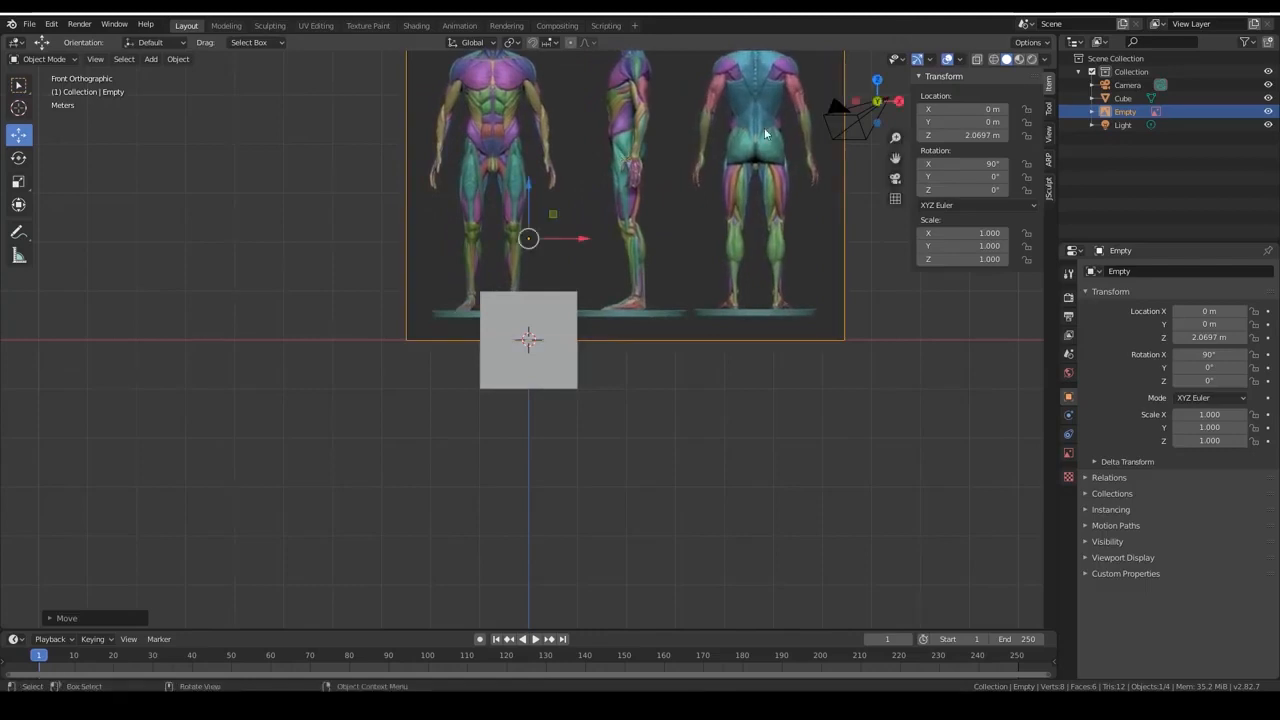
Move the reference image along X to about 0.73 m, centring the front-facing figure on the vertical axis.
left_click(607, 225)
left_click_drag(582, 243, 611, 241)
middle_click_drag(276, 246, 206, 417, "shift")
left_click_drag(541, 413, 547, 411)
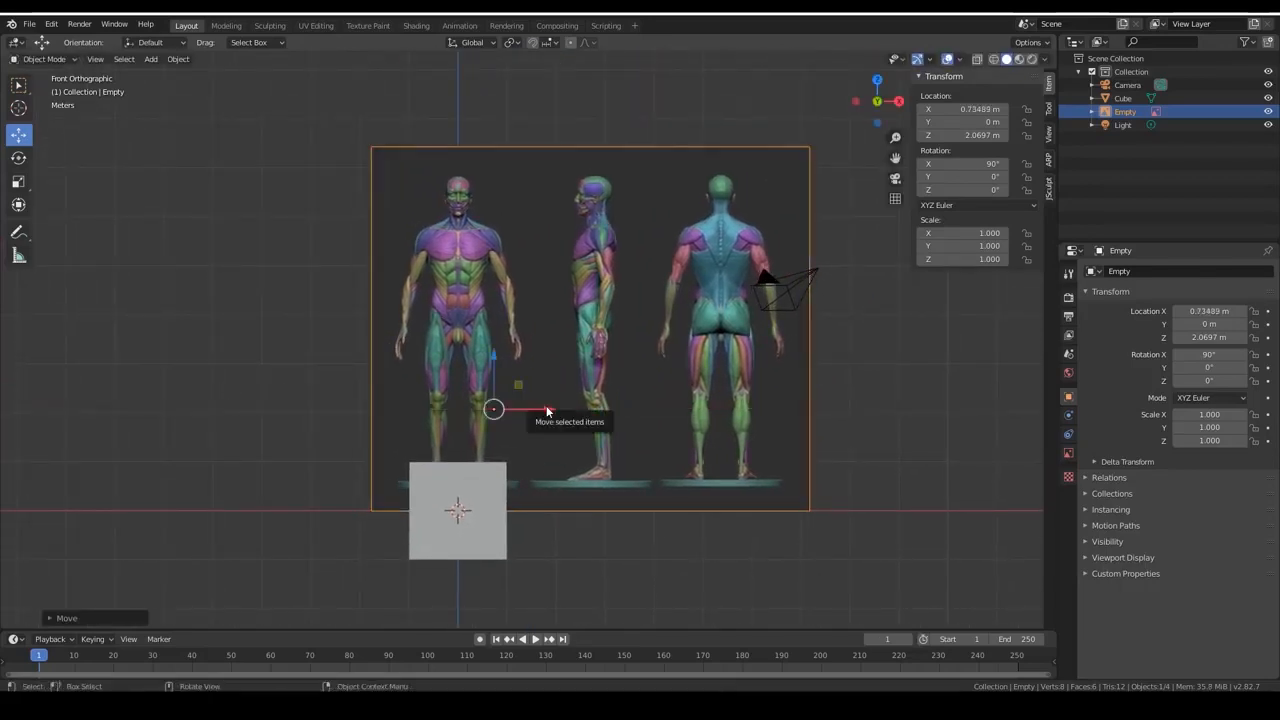
Apply the reference image's scale to deltas and return to the Select Box tool.
key("ctrl+a")
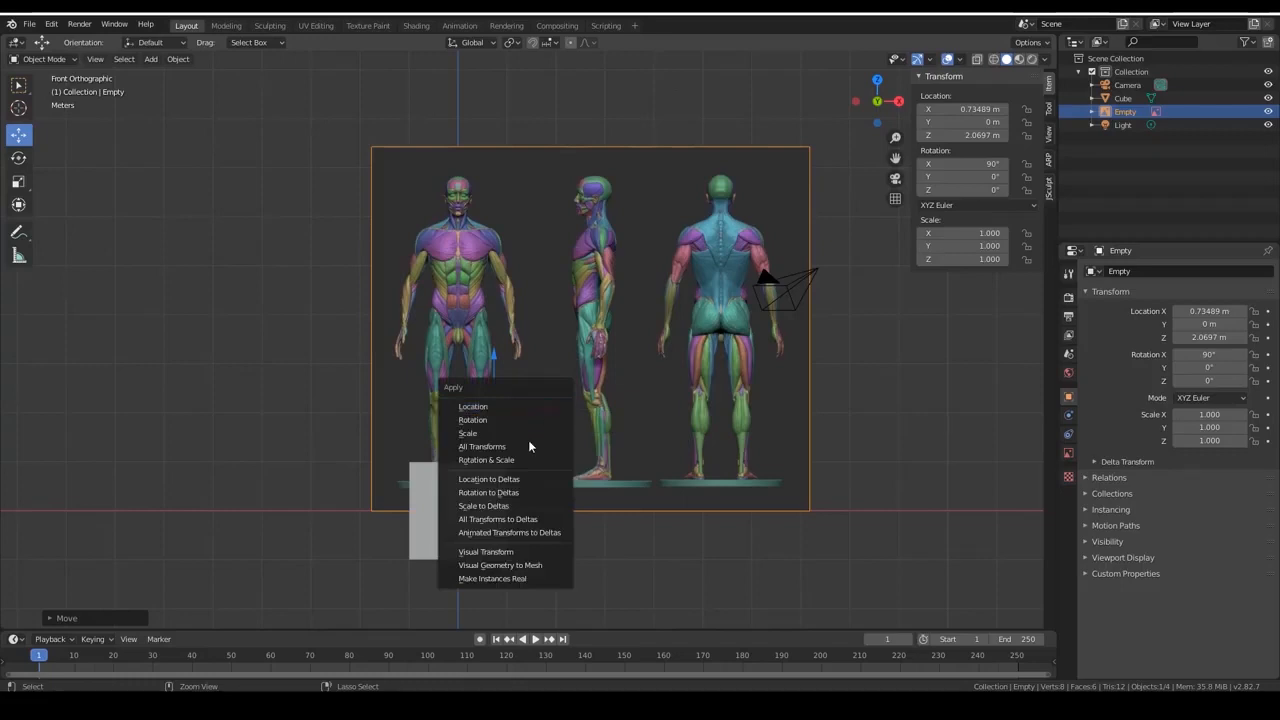
left_click(515, 507)
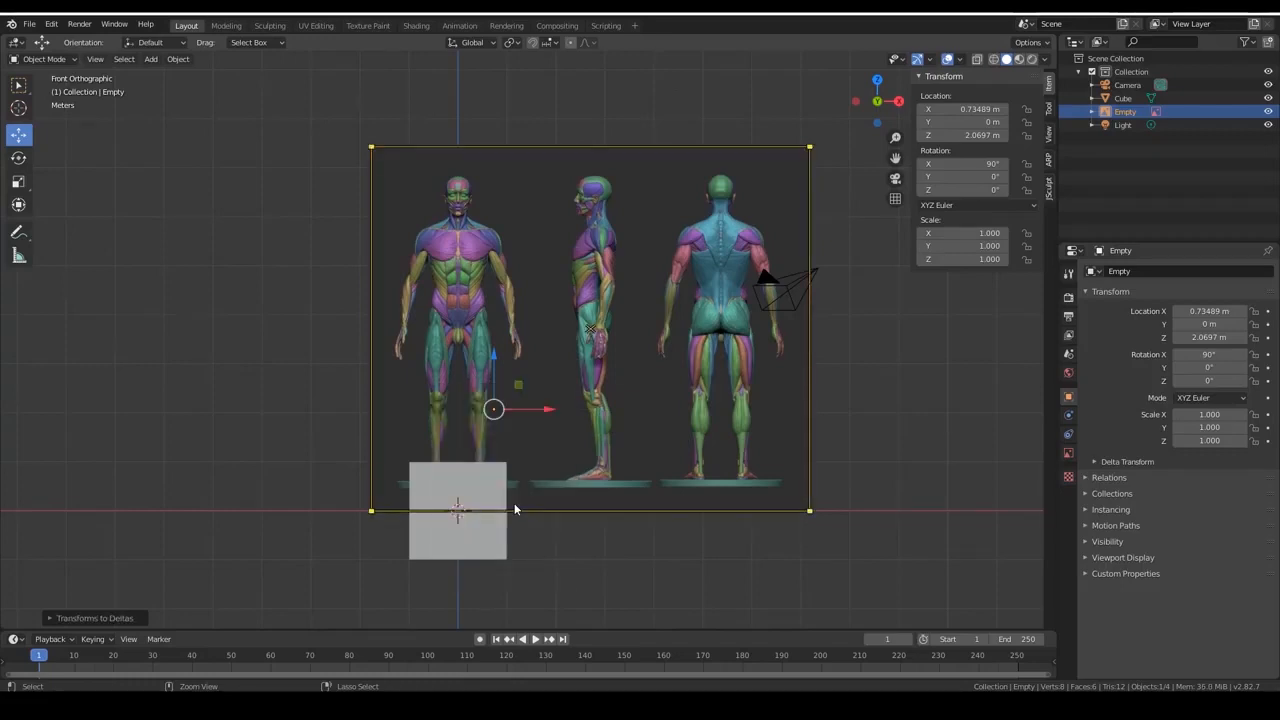
key("ctrl+a")
left_click(18, 85)
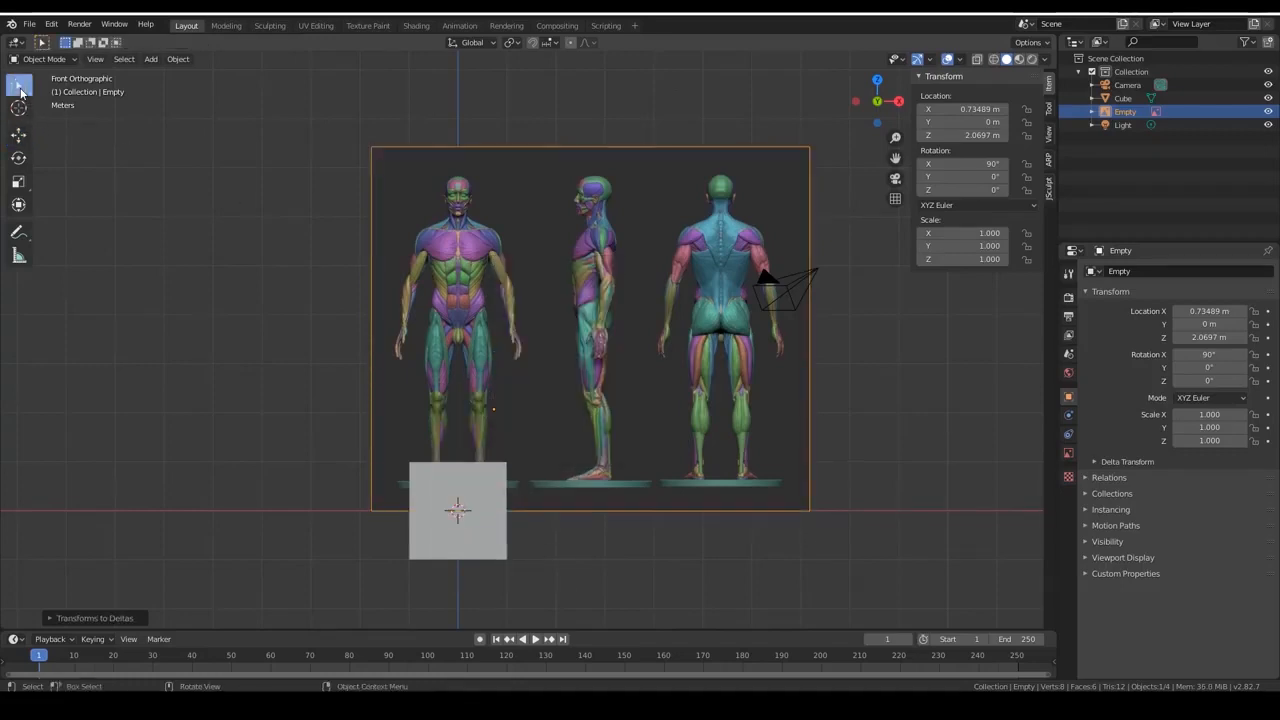
Apply all of the reference image's transforms to deltas.
key("ctrl+a")
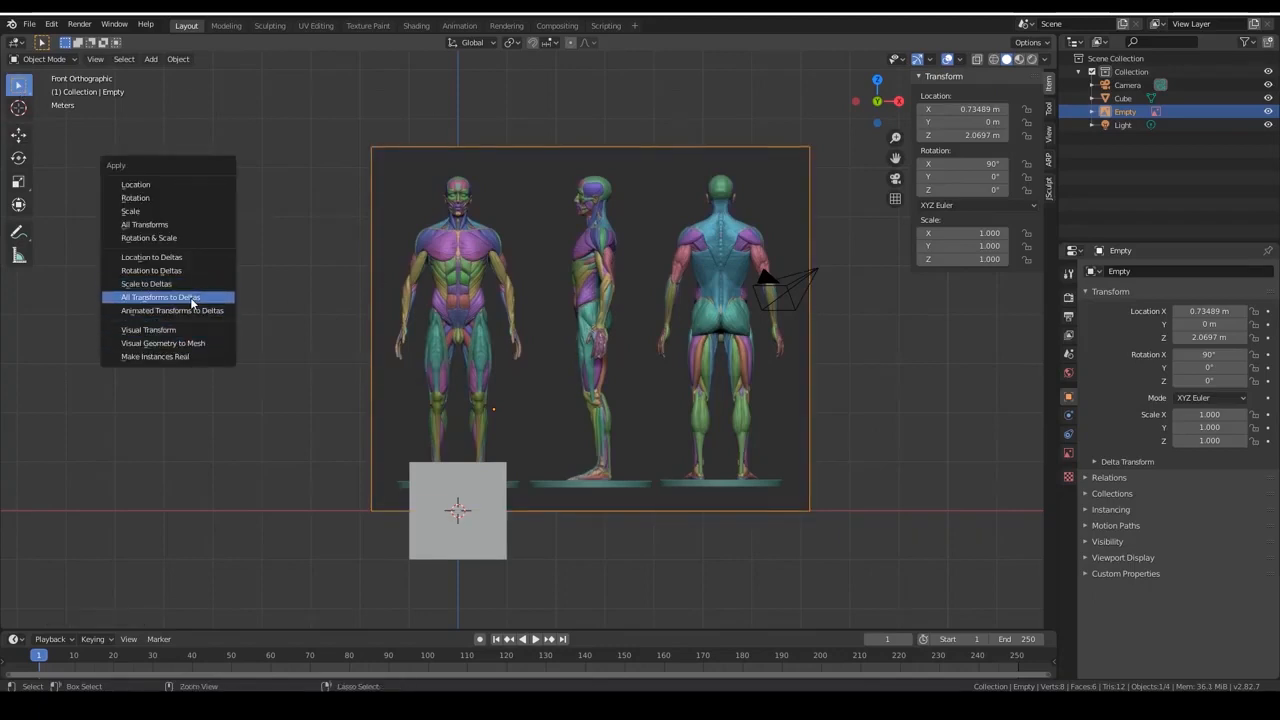
left_click(191, 299)
key("ctrl+a")
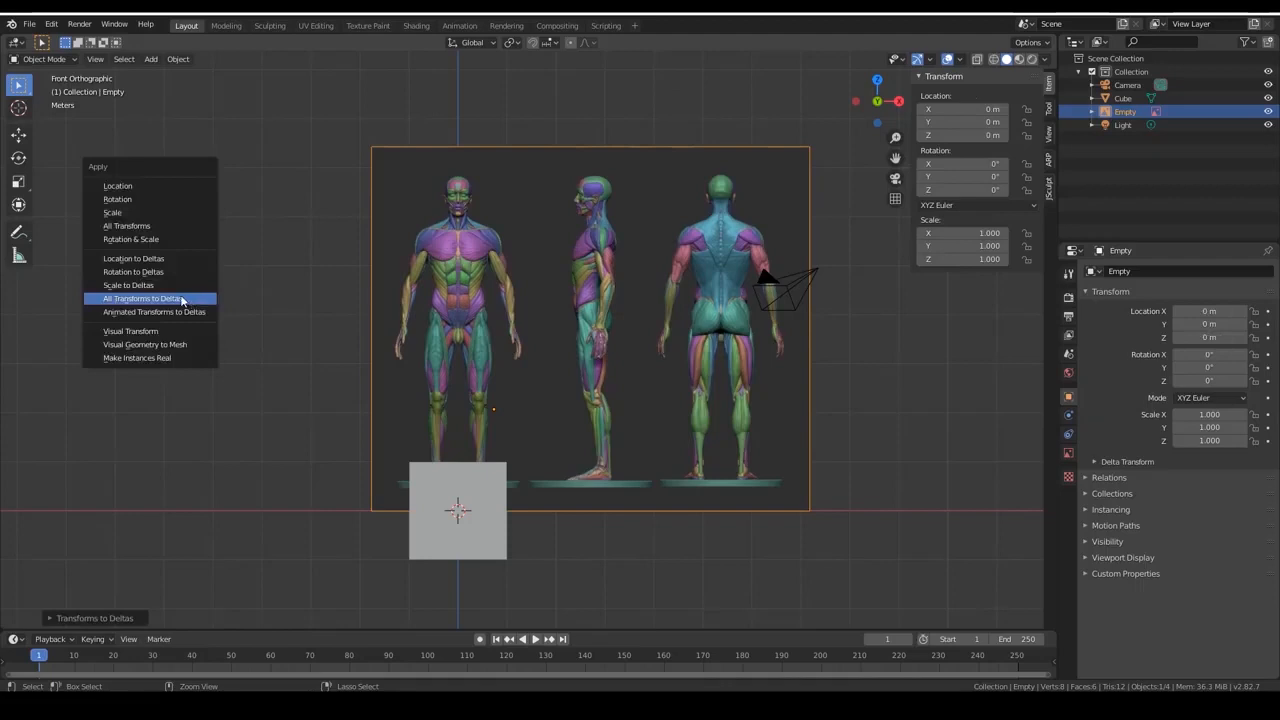
left_click(165, 302)
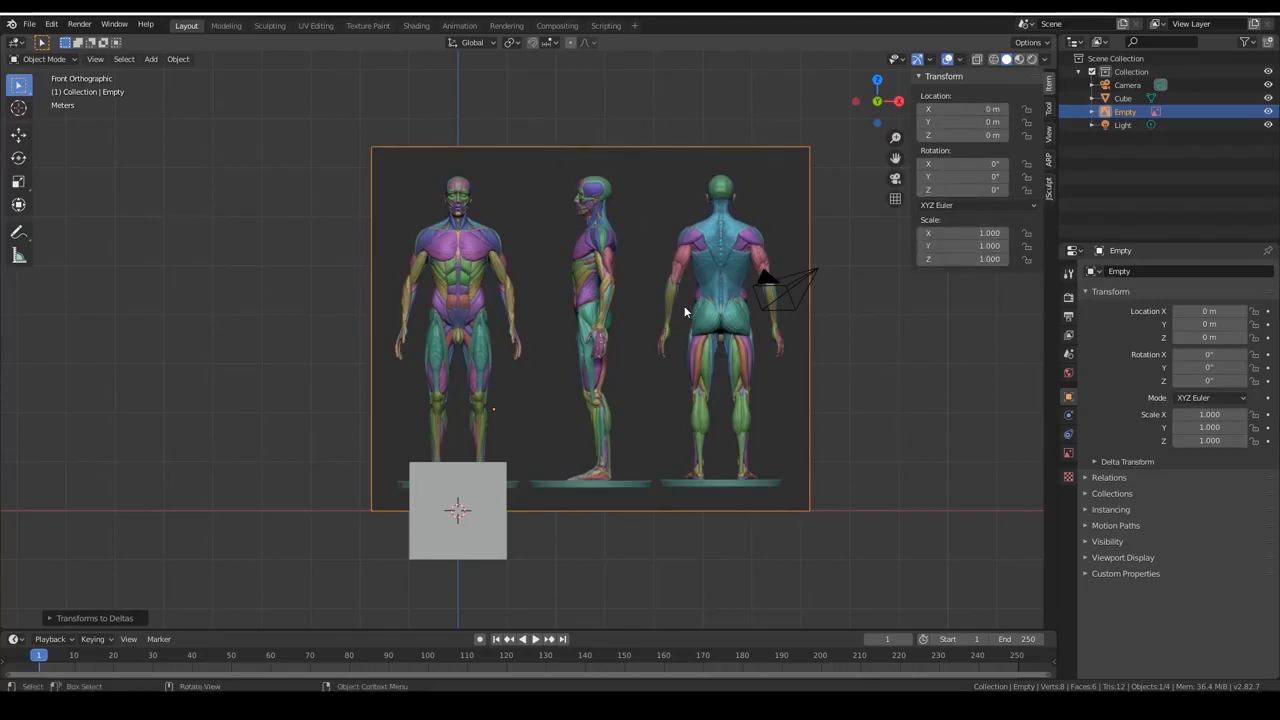
Enlarge the reference image slightly from its upper-right corner and return to front view.
mouse_move(806, 147)
left_click_drag(831, 127, 876, 90)
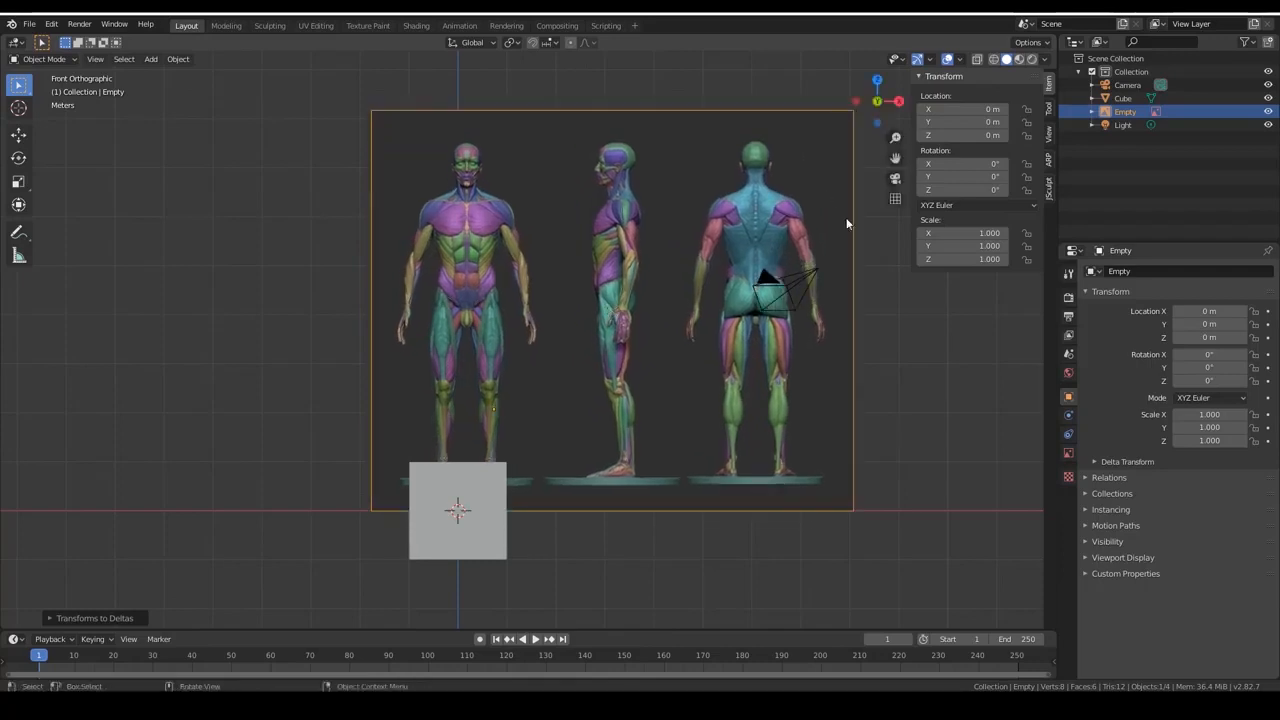
left_click(854, 104)
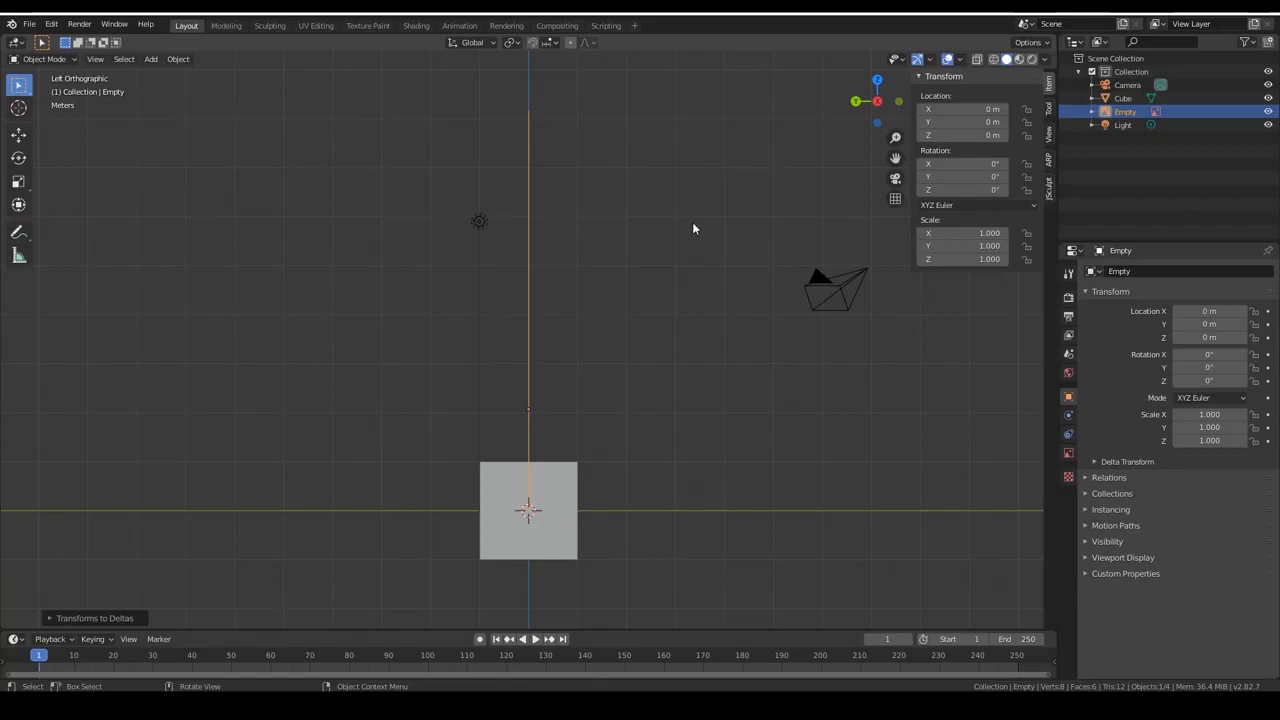
key("KP_1")
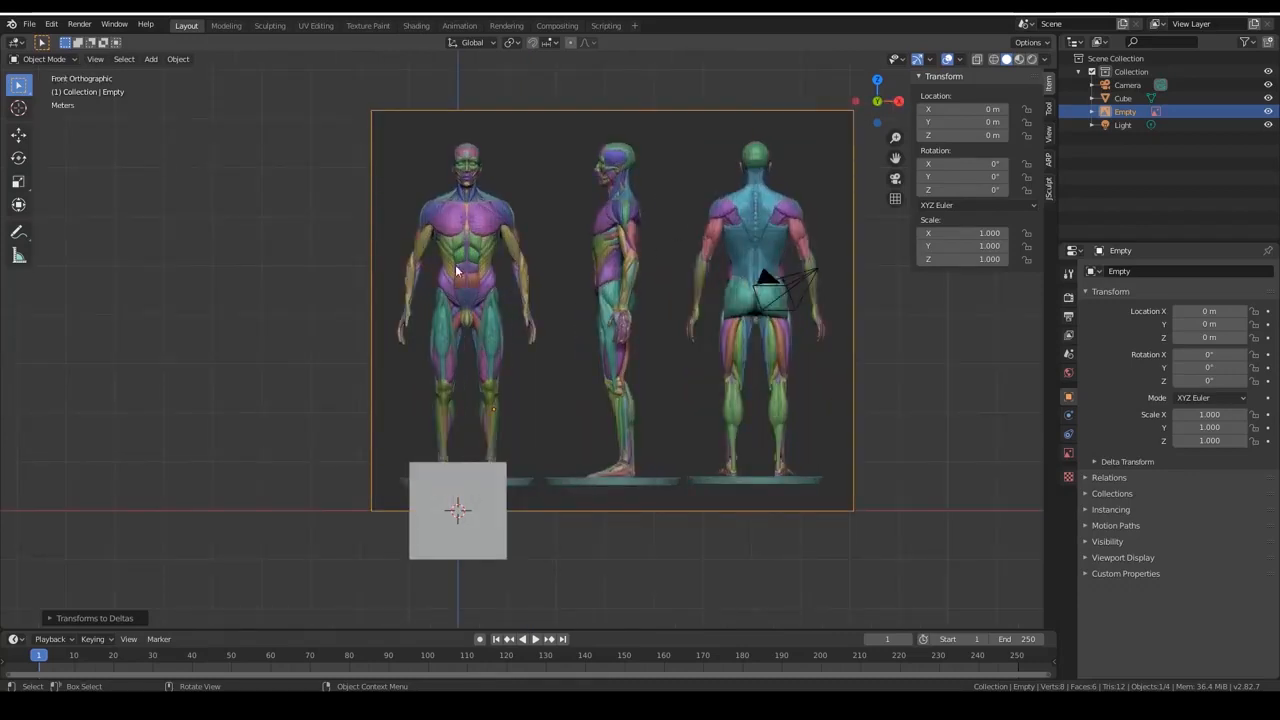
Switch to the Sculpting workspace and delete the default cube in front of the reference image.
left_click(29, 24)
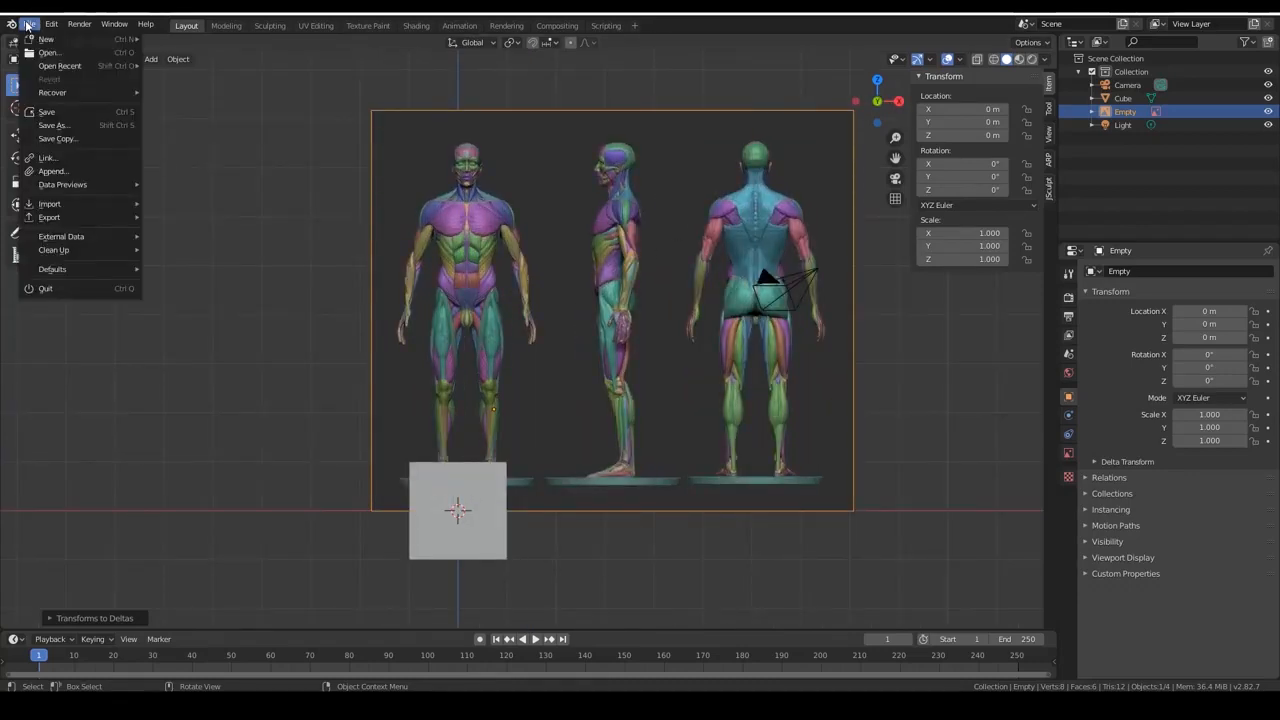
left_click(266, 27)
middle_click_drag(309, 213, 343, 429)
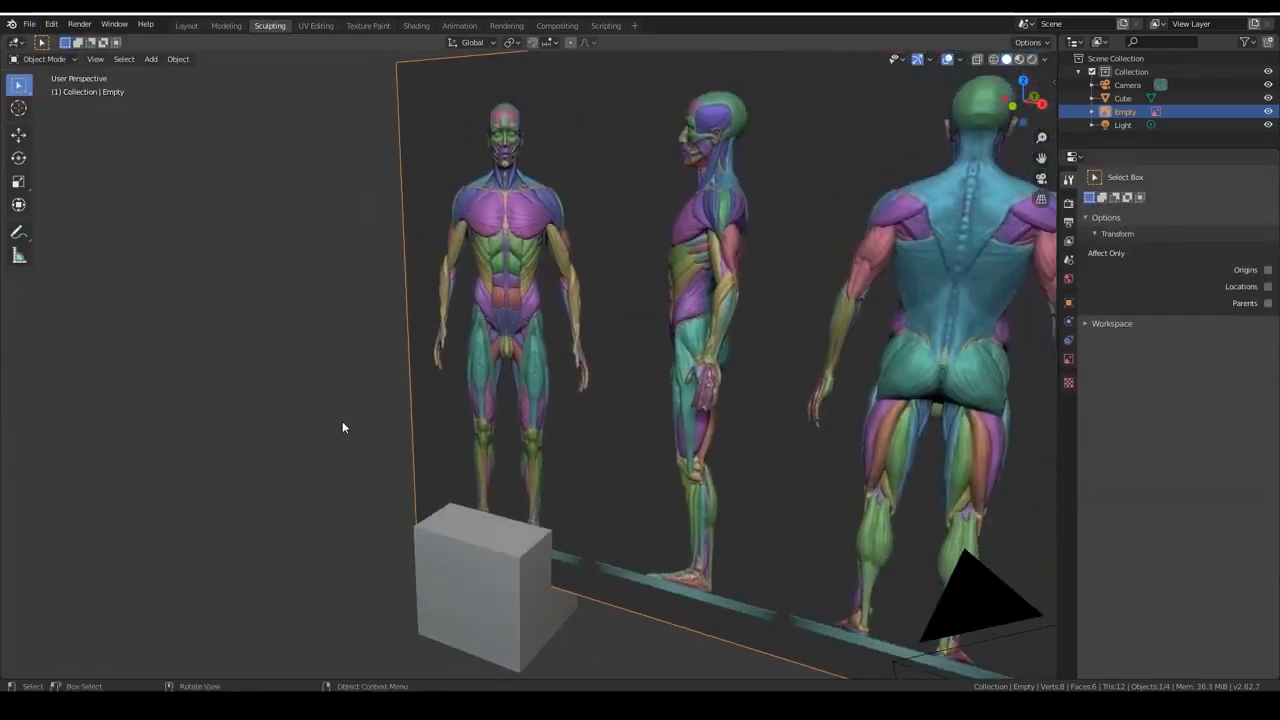
left_click(454, 613)
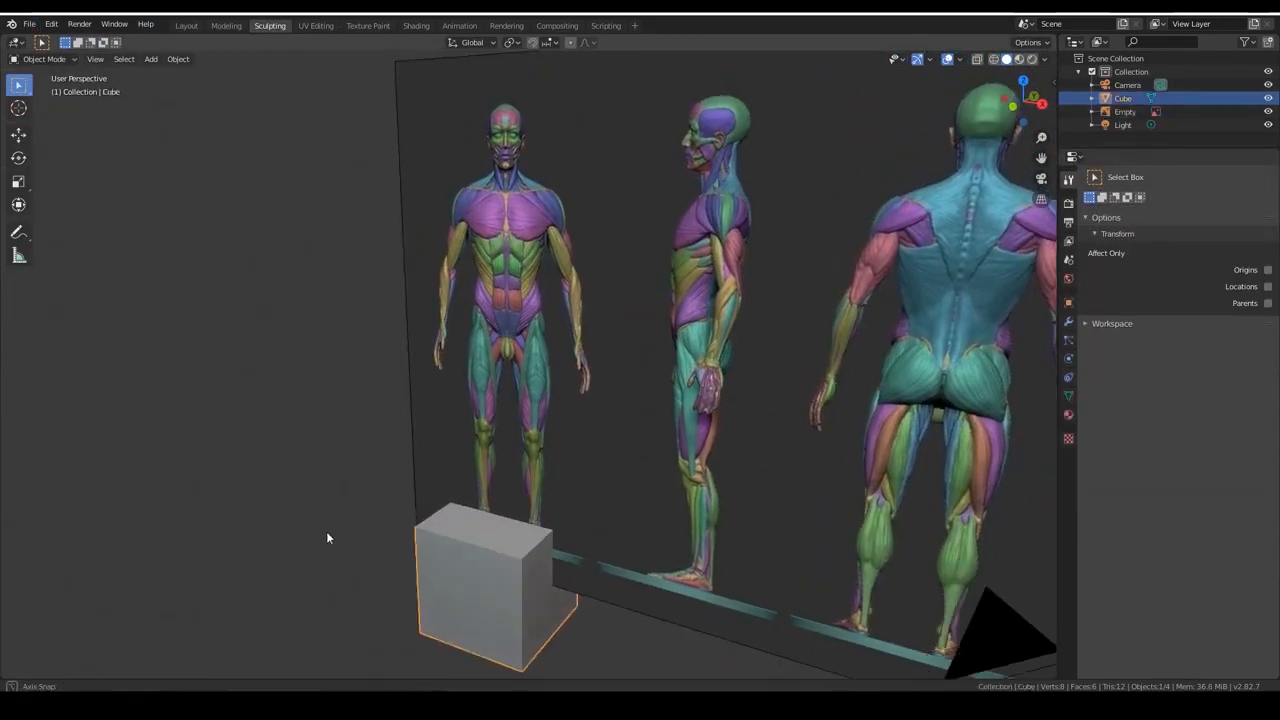
mouse_move(323, 534)
middle_mouse_down()
mouse_move(378, 530)
mouse_move(332, 522)
middle_mouse_up()
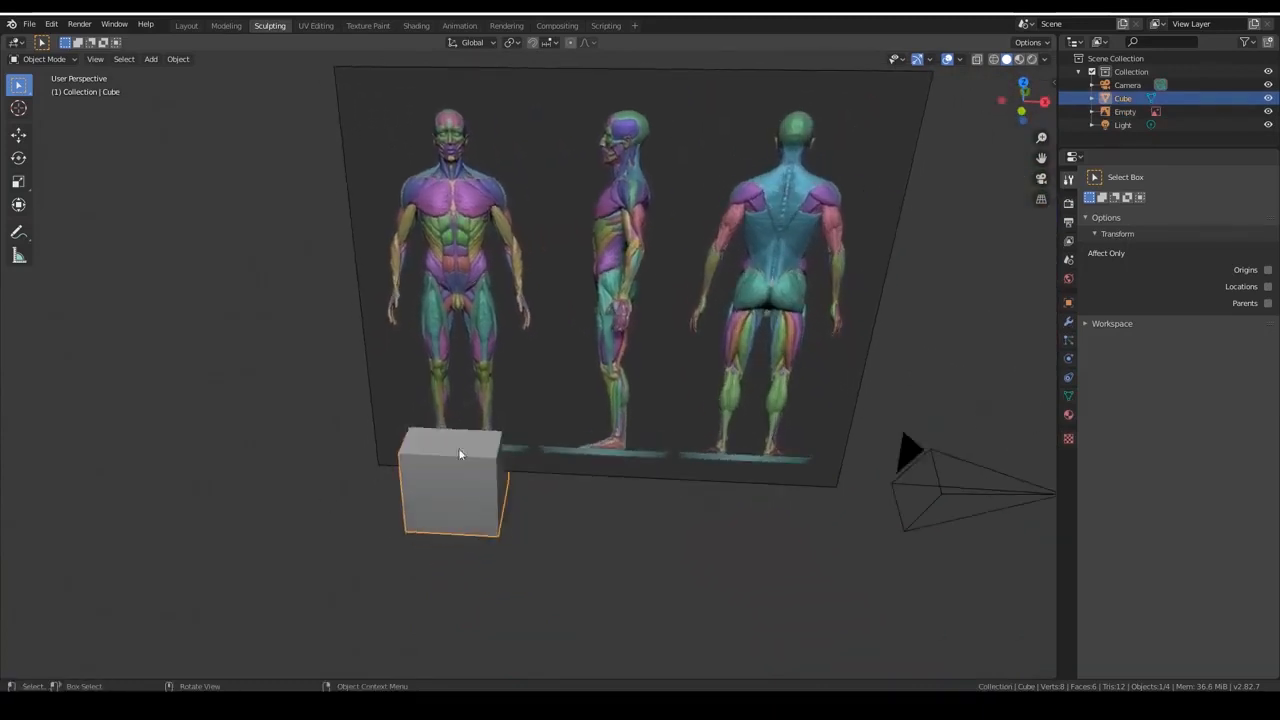
middle_click_drag(453, 511, 368, 575)
key("Delete")
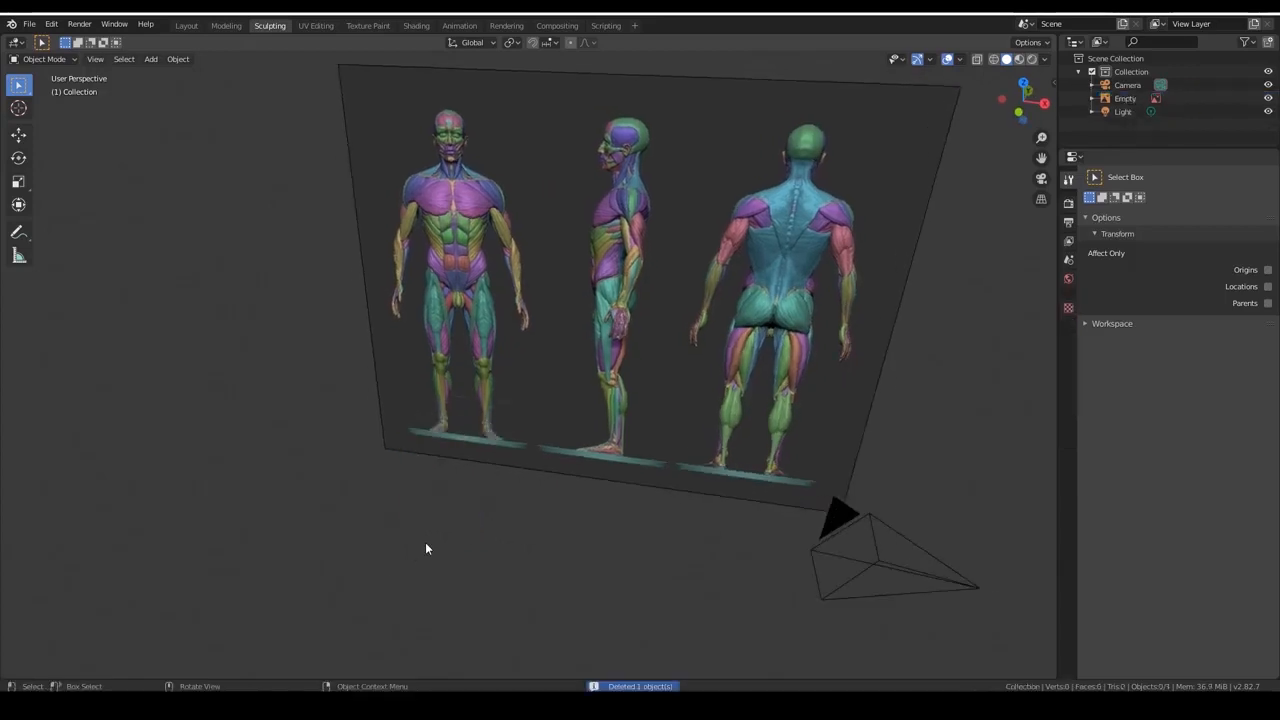
Add a UV sphere mesh at the origin, at the feet of the front-facing figure.
right_click(336, 414)
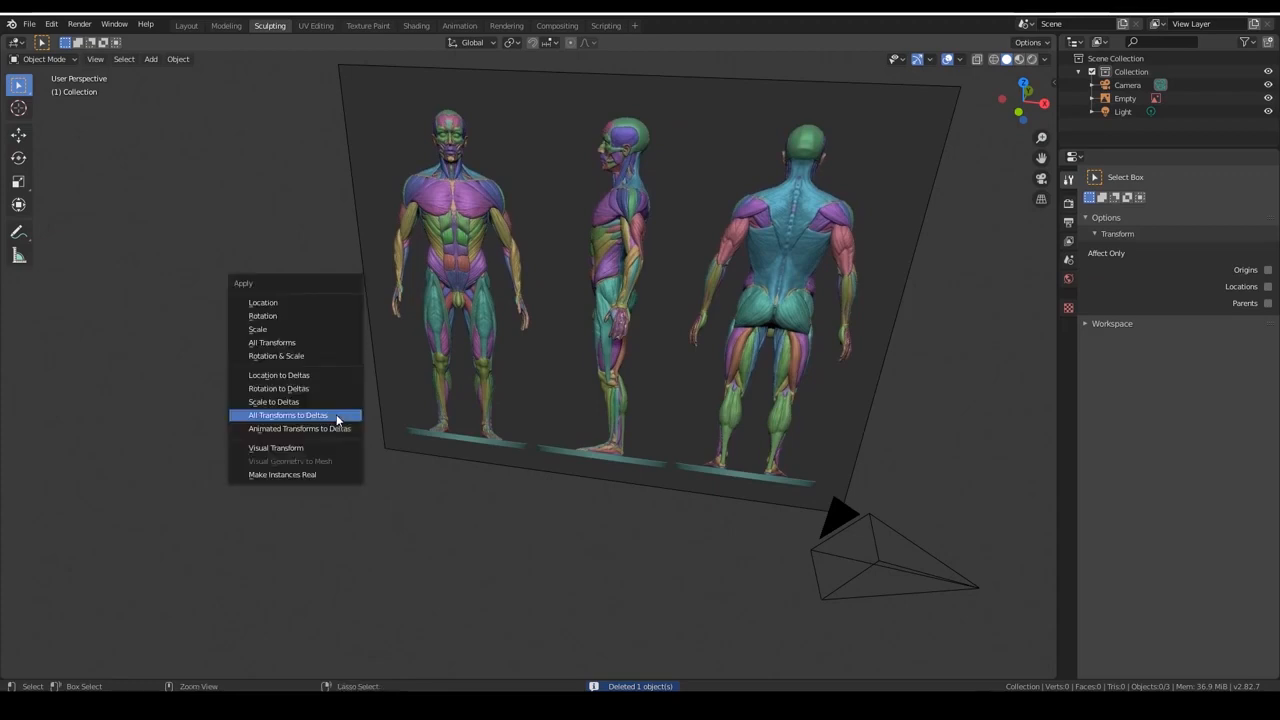
key("shift+a")
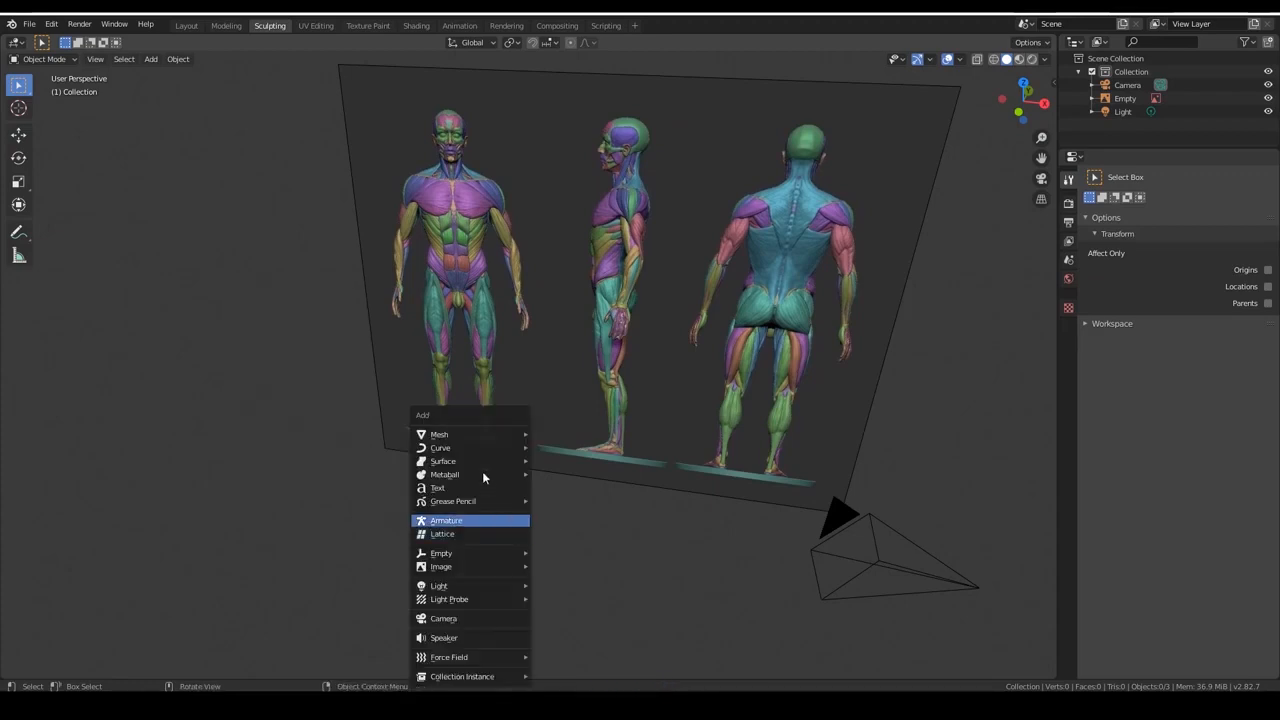
mouse_move(476, 437)
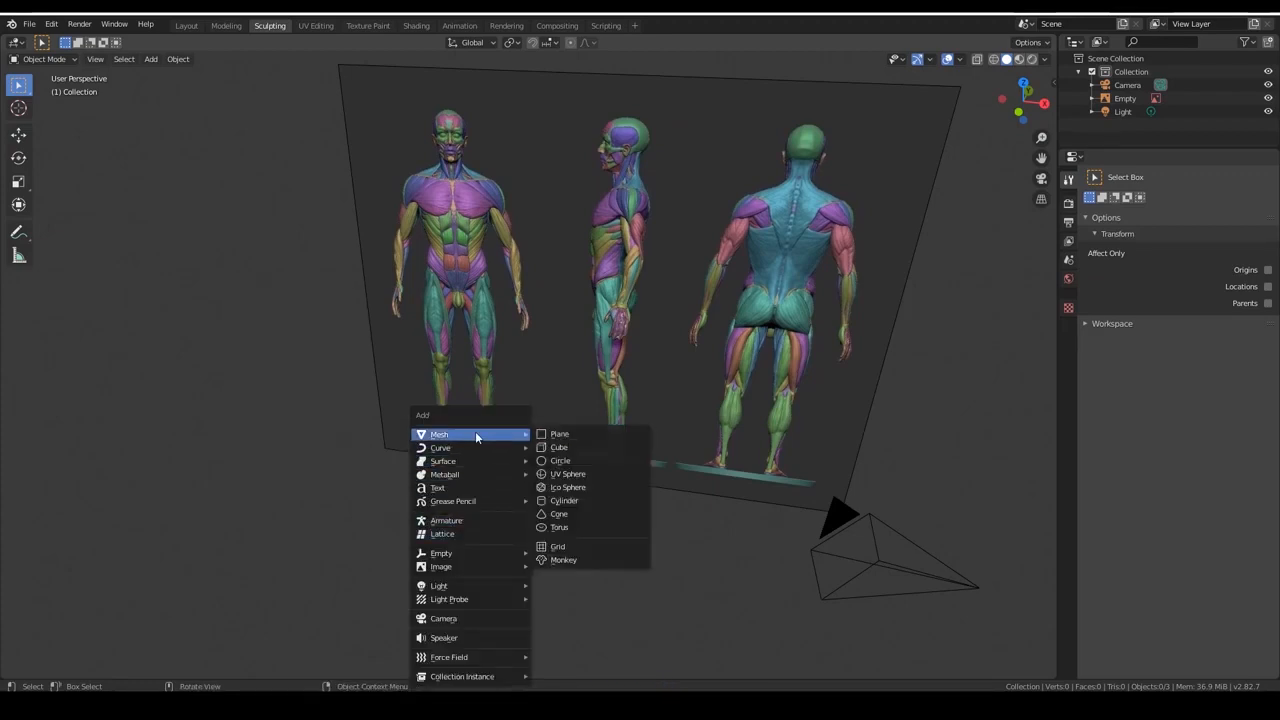
left_click(577, 476)
middle_click_drag(564, 478, 474, 516)
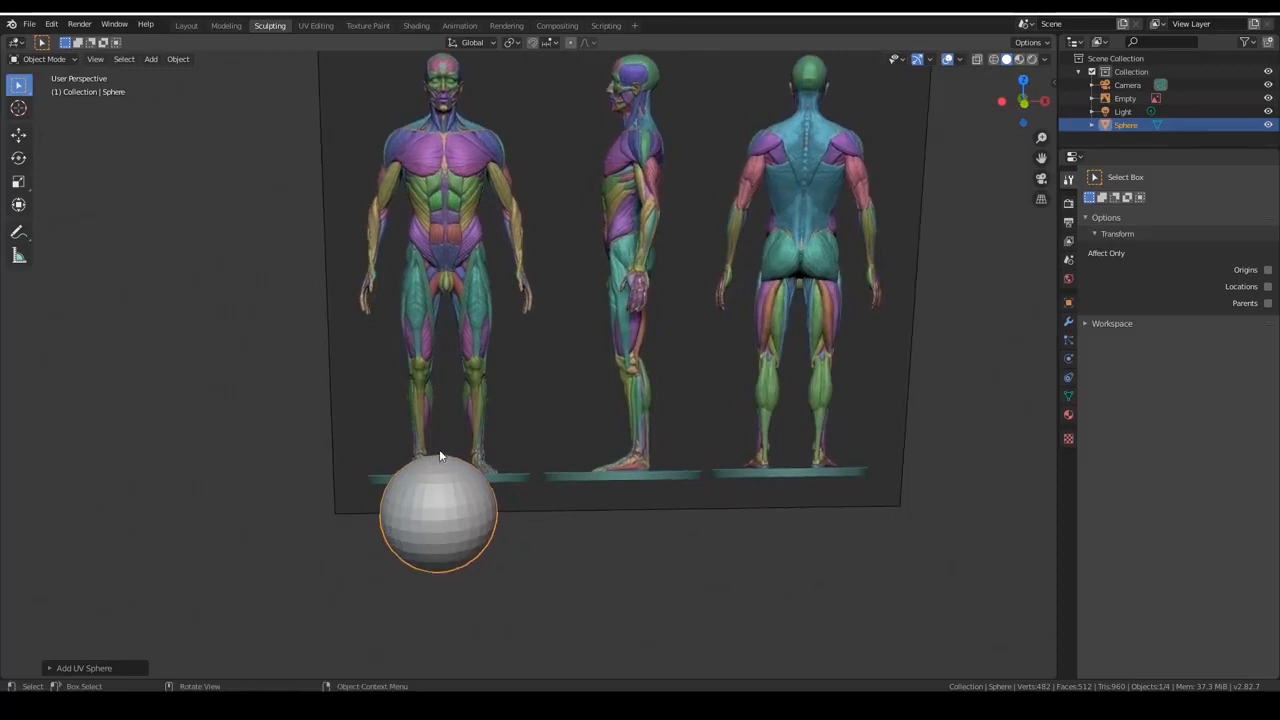
Reselect the UV sphere and enter Sculpt Mode on it.
left_click(550, 370)
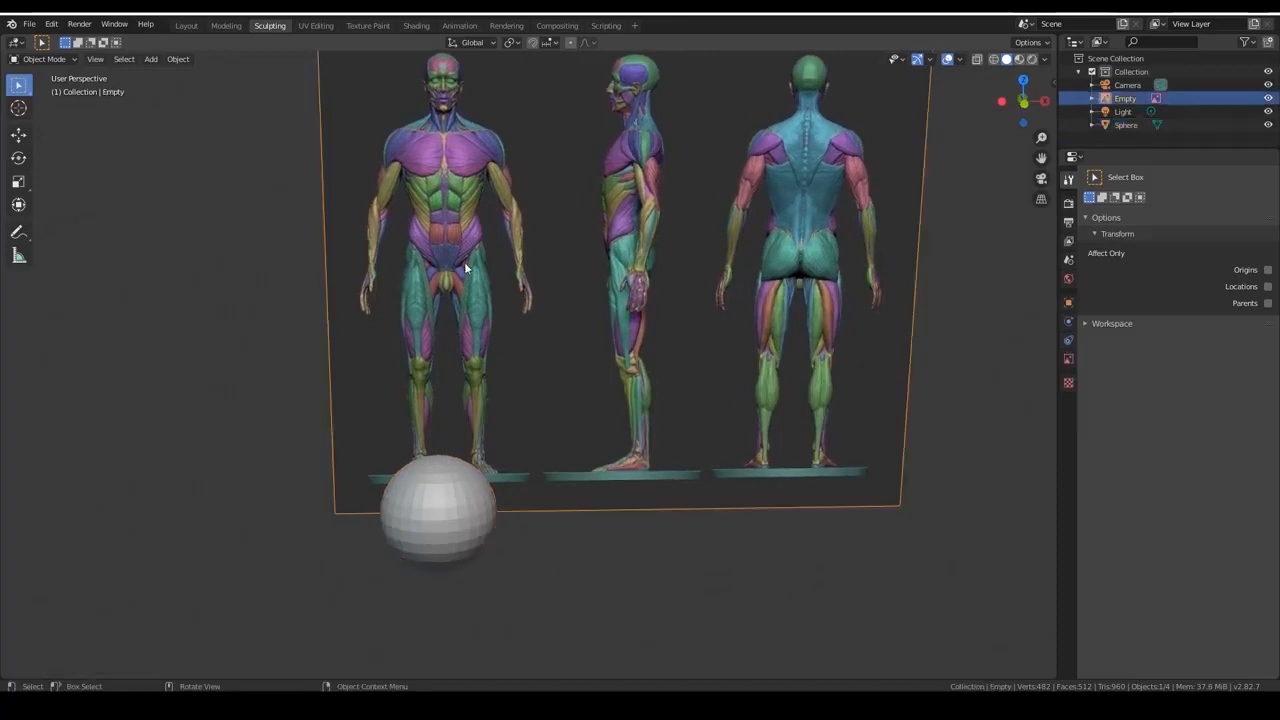
left_click(453, 532)
middle_click_drag(613, 552, 574, 580)
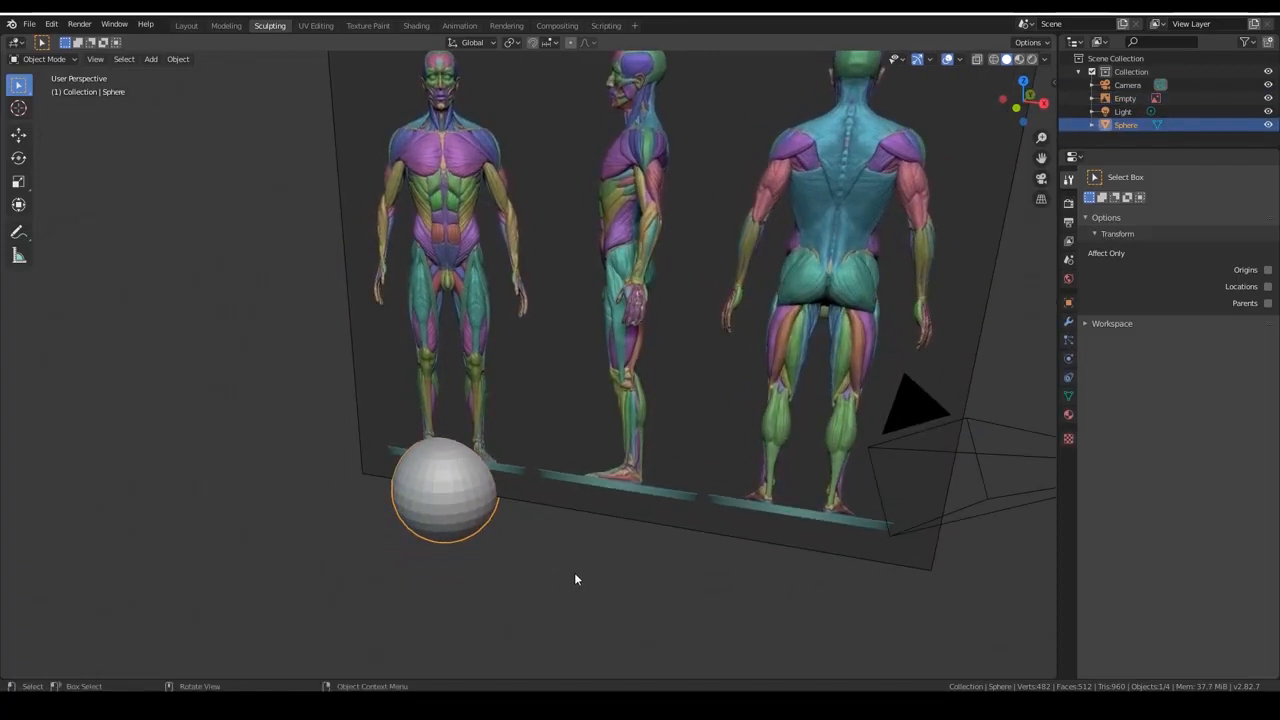
left_click(264, 27)
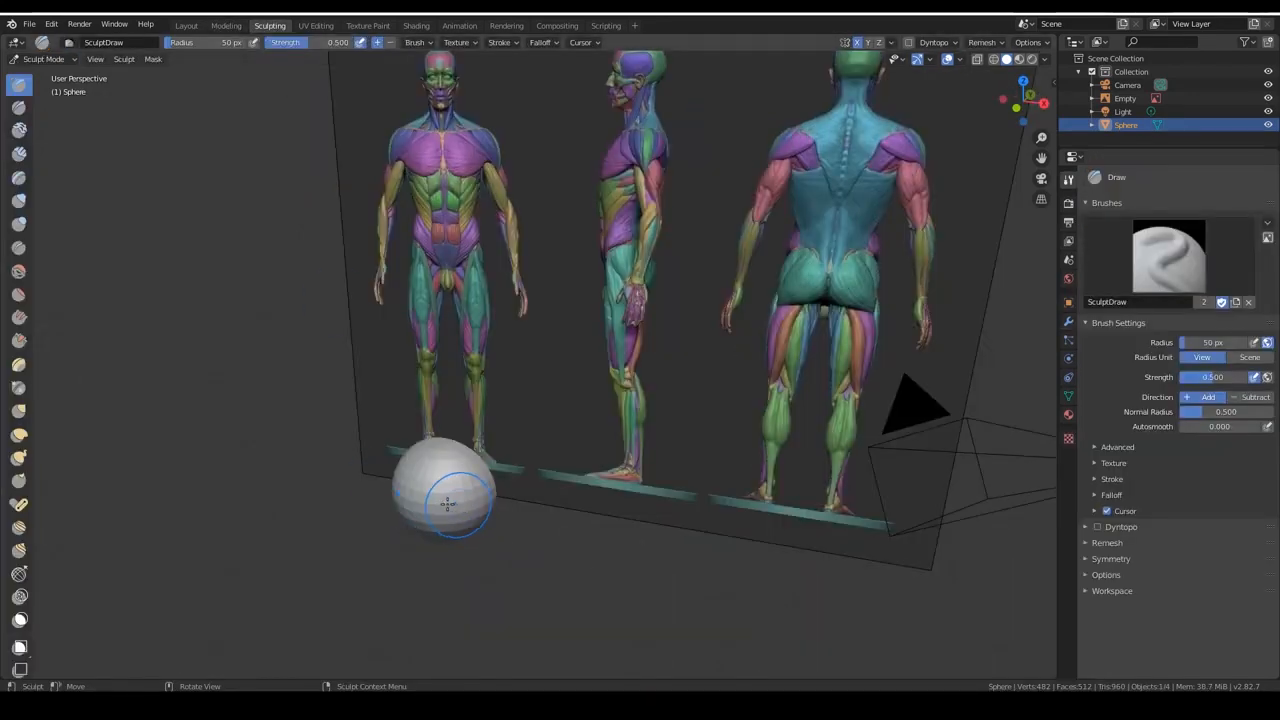
scroll(159, 547, "up", 4)
scroll(159, 547, "up", 2)
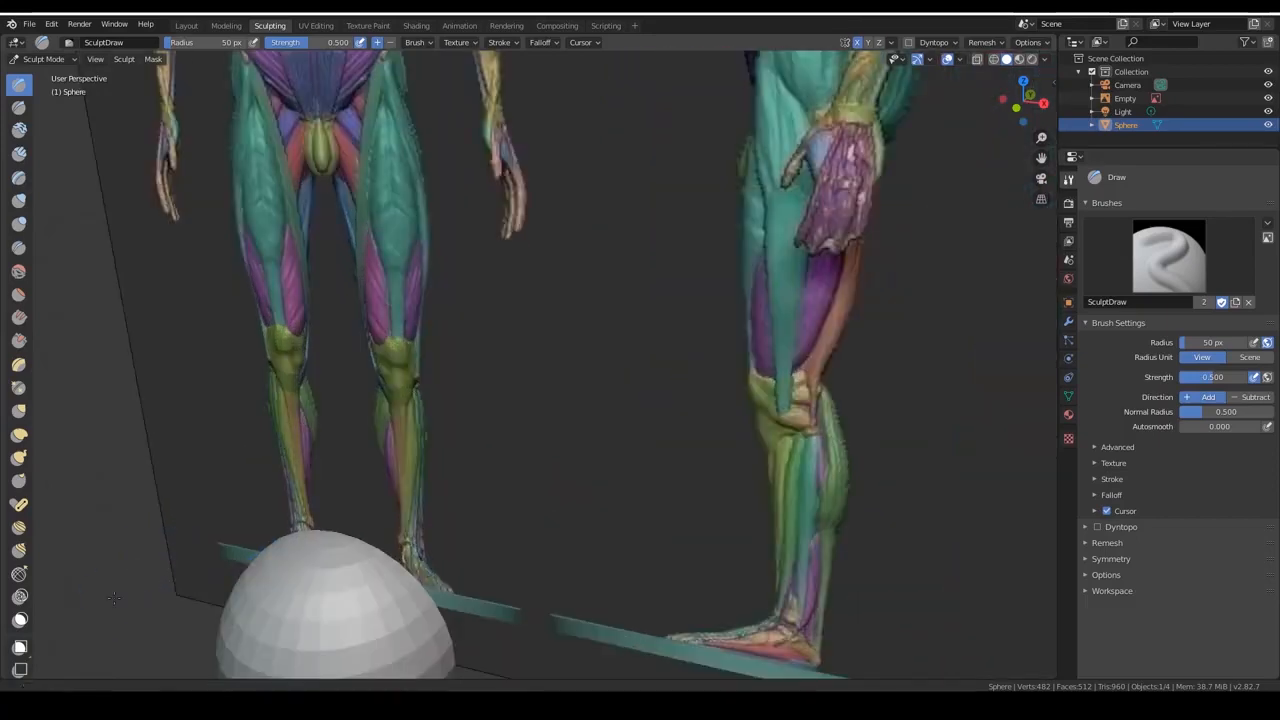
middle_click_drag(159, 547, 253, 345, "shift")
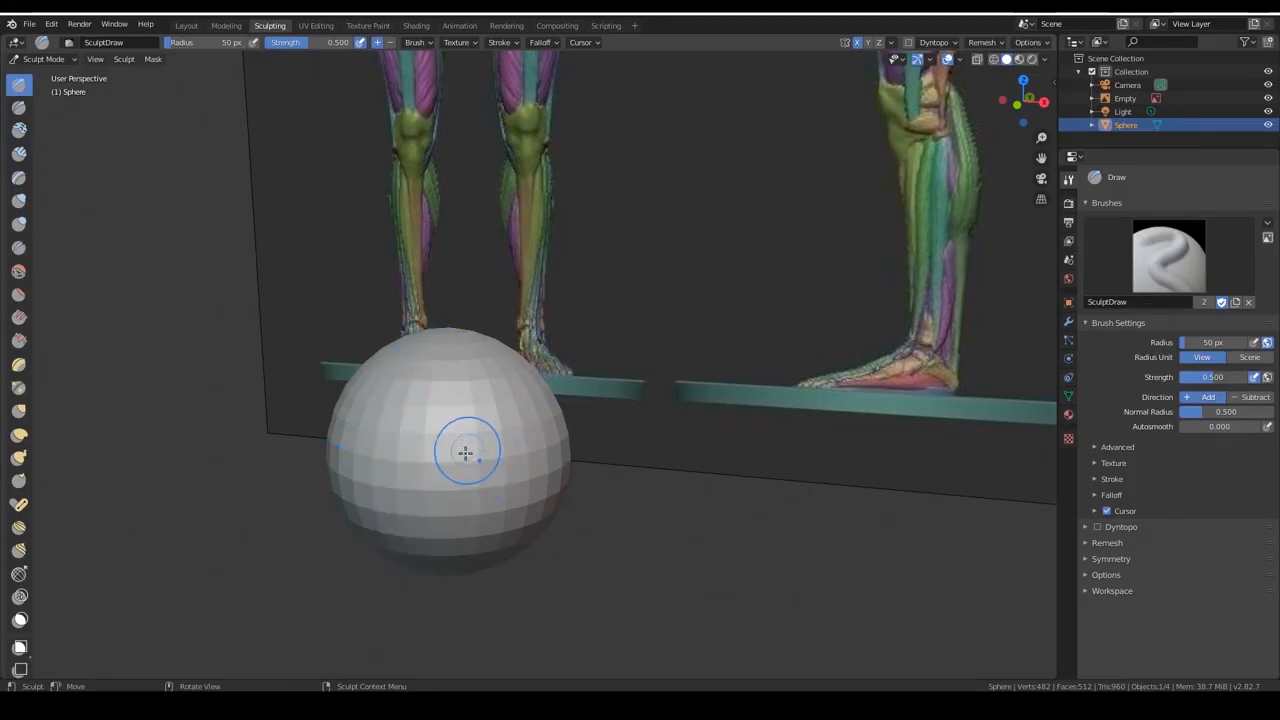
scroll(637, 581, "down", 5)
scroll(637, 581, "down", 1)
middle_click_drag(637, 581, 610, 648)
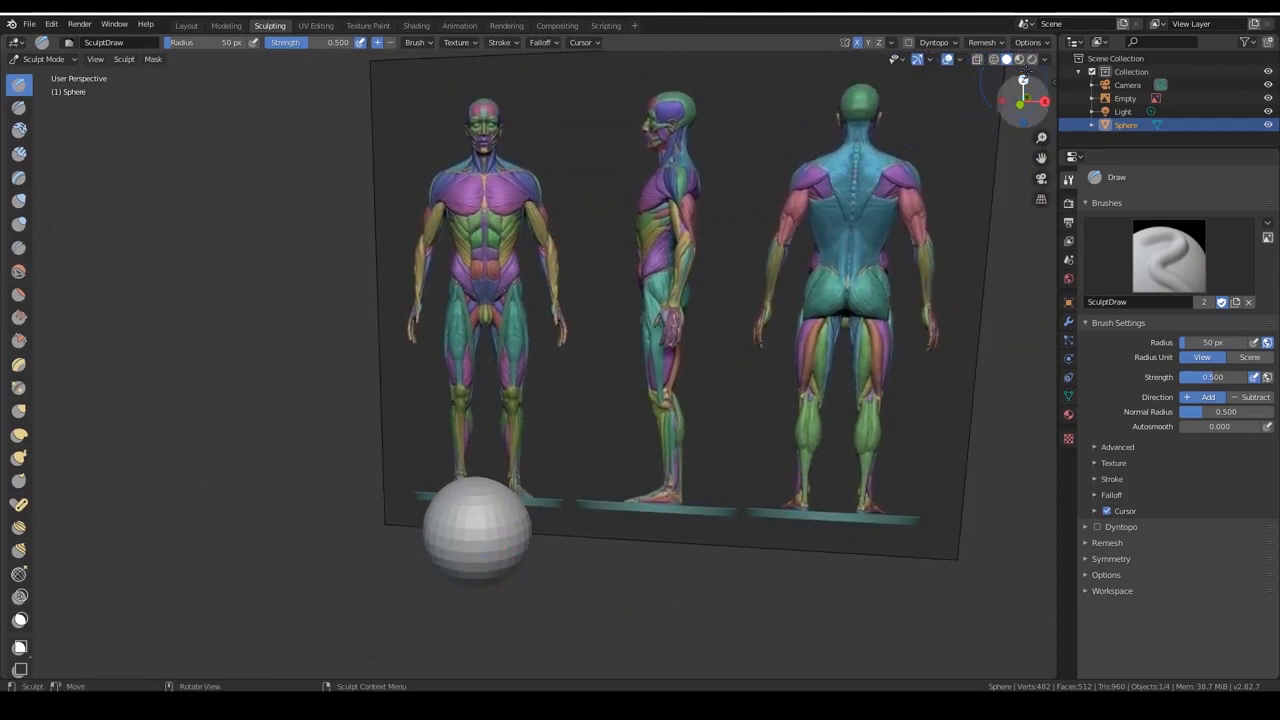
Turn on X-ray display so the reference shows through the sphere, and return the sphere to Object Mode.
left_click(978, 60)
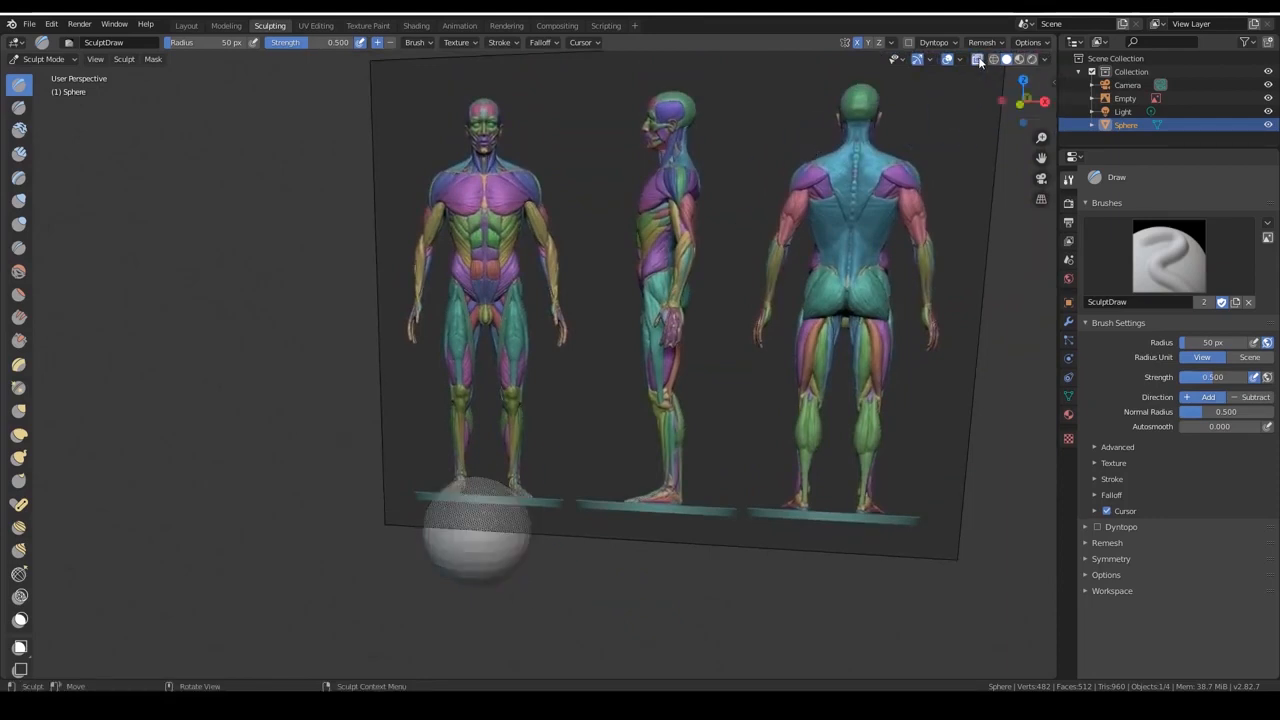
middle_click_drag(489, 545, 553, 579)
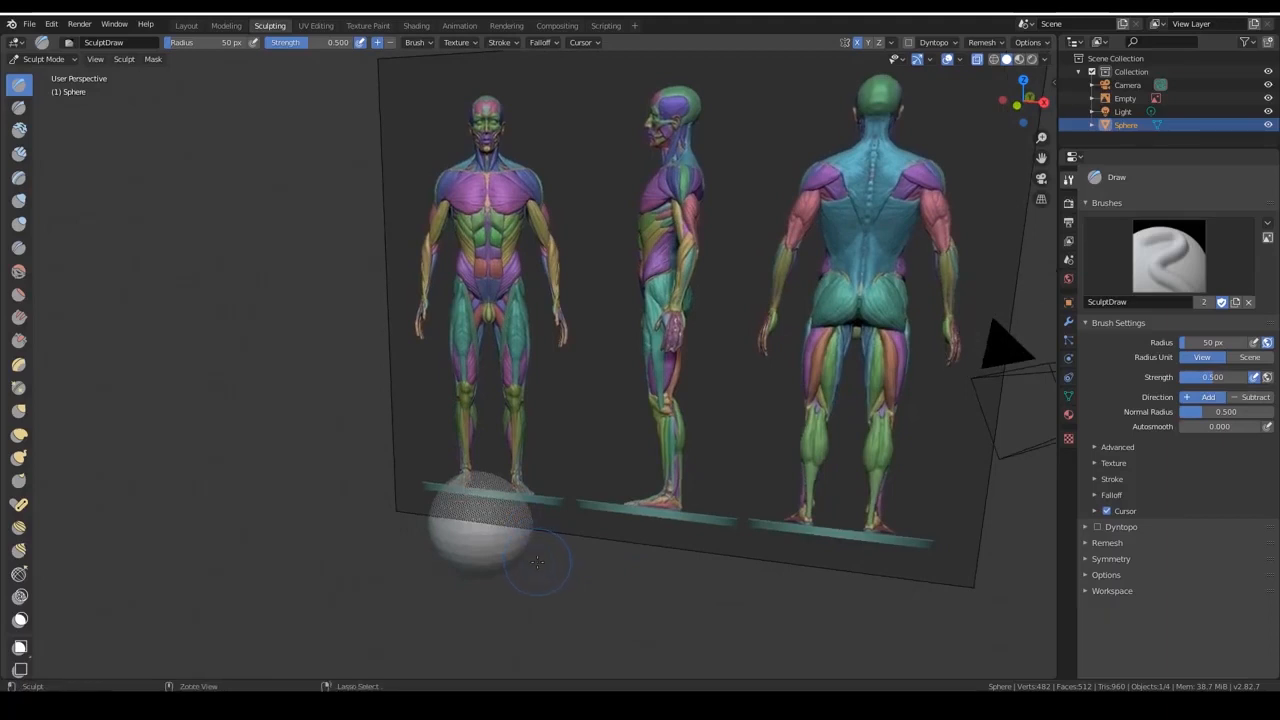
key("ctrl+Tab")
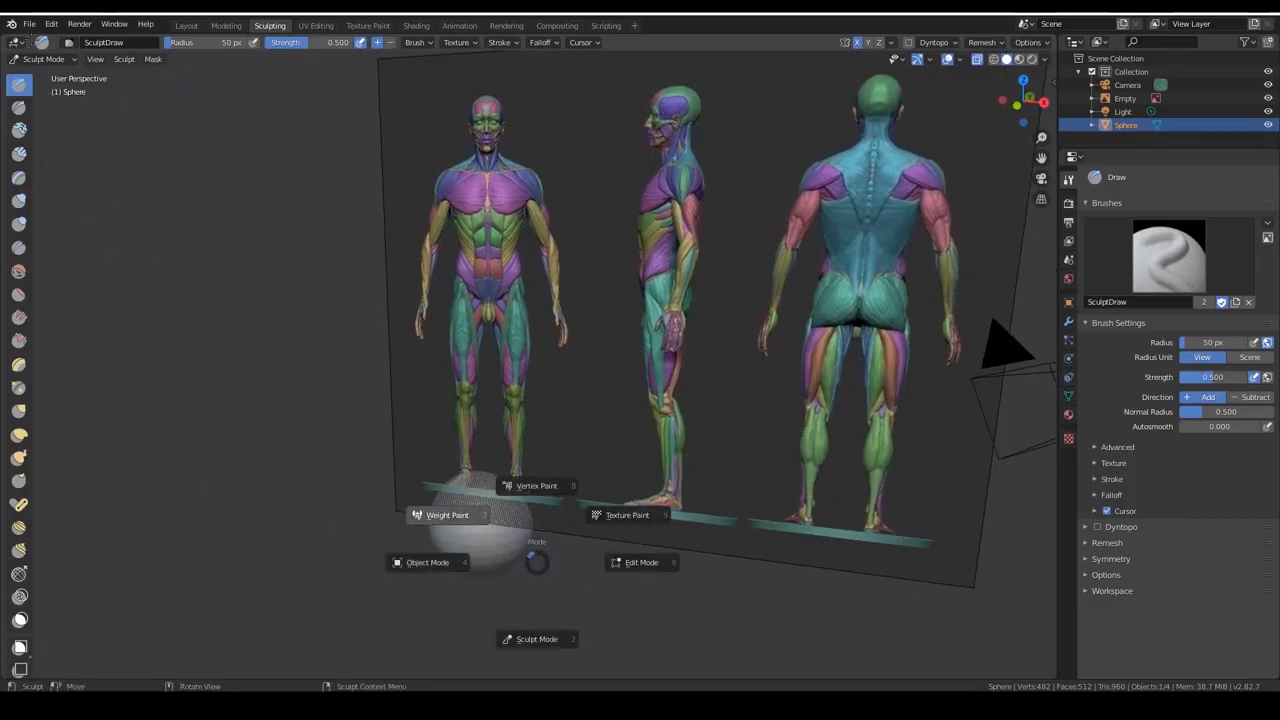
left_click(445, 515)
left_click(57, 62)
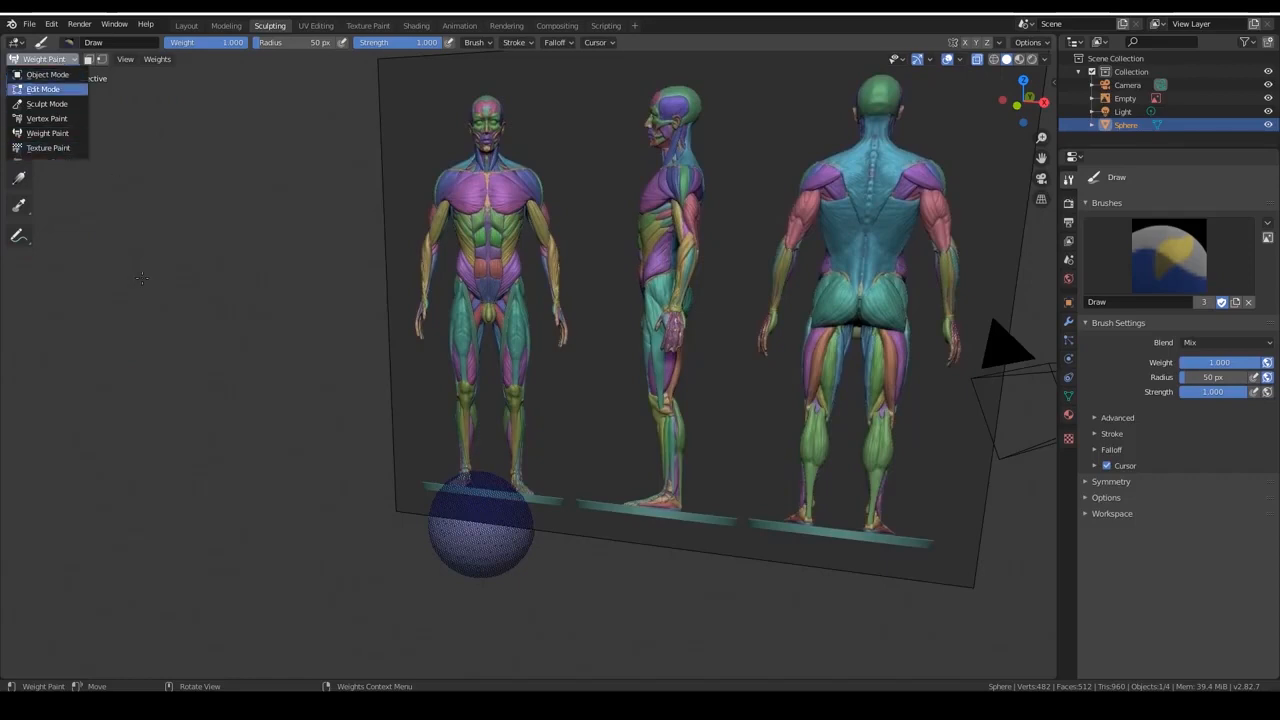
key("ctrl+Tab")
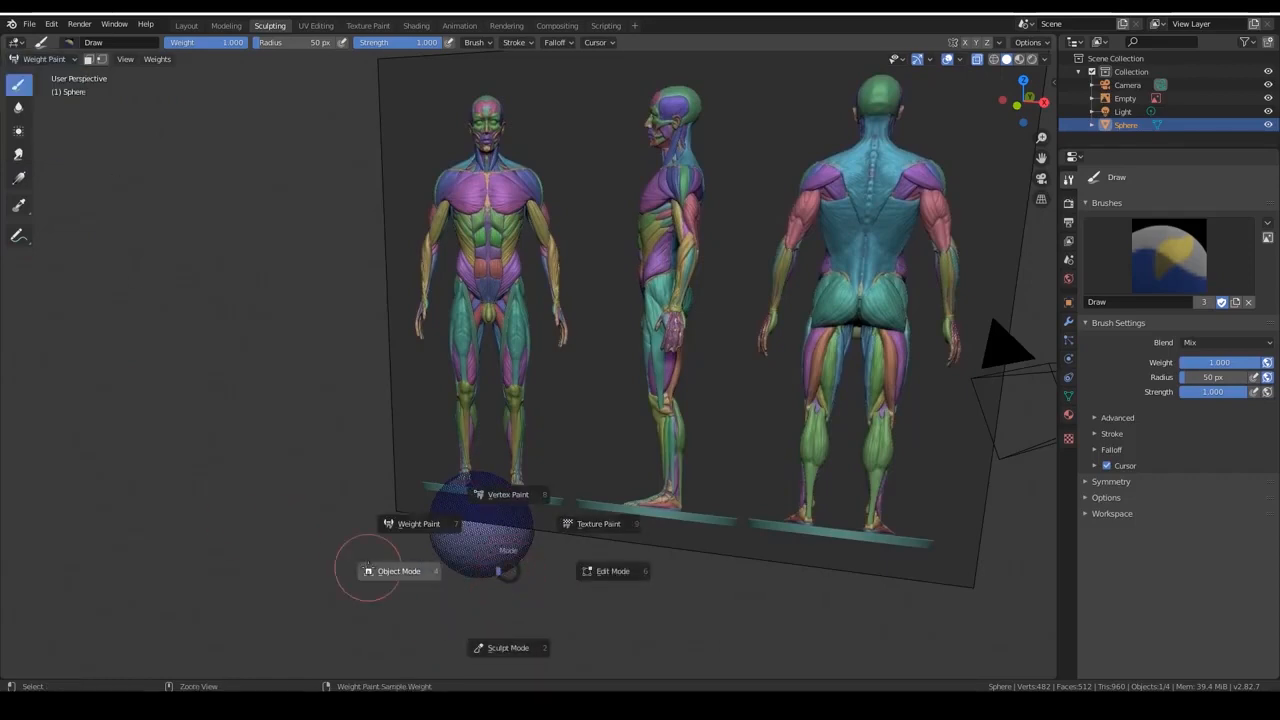
left_click(395, 571)
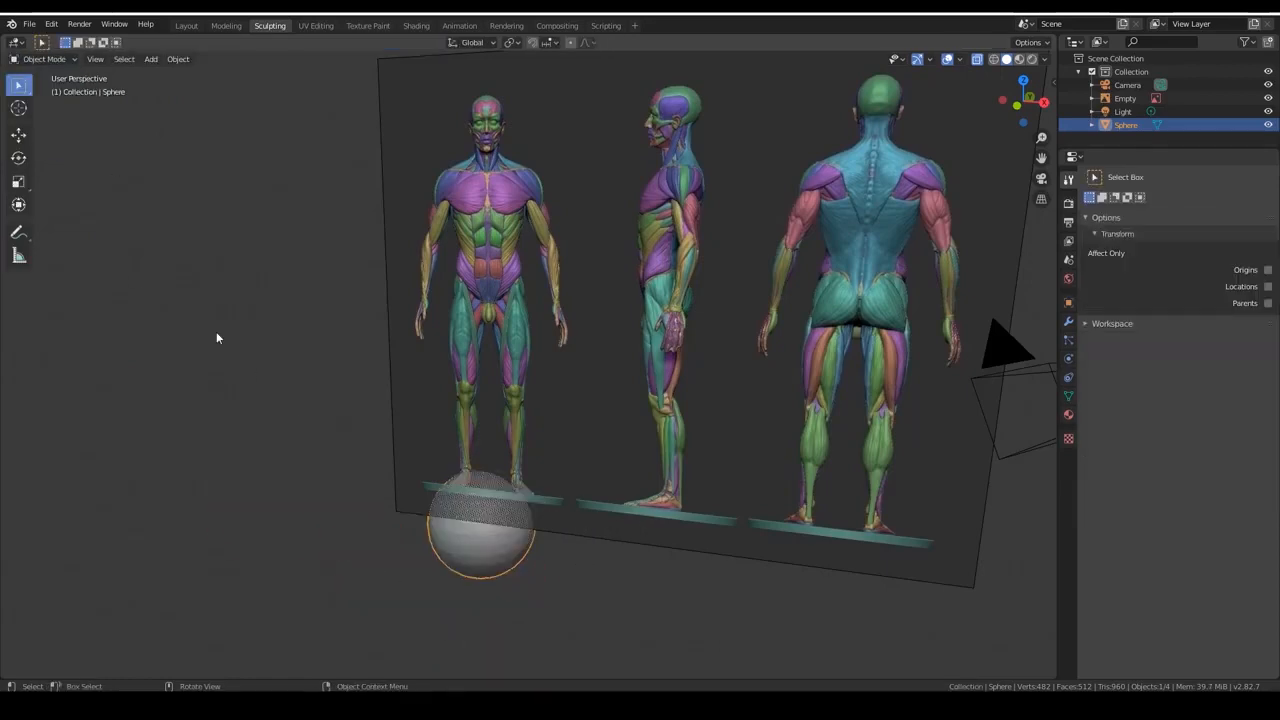
Move the sphere up along Z to about 6.8 m, over the front-facing figure's head, and show its transform values.
left_click(18, 134)
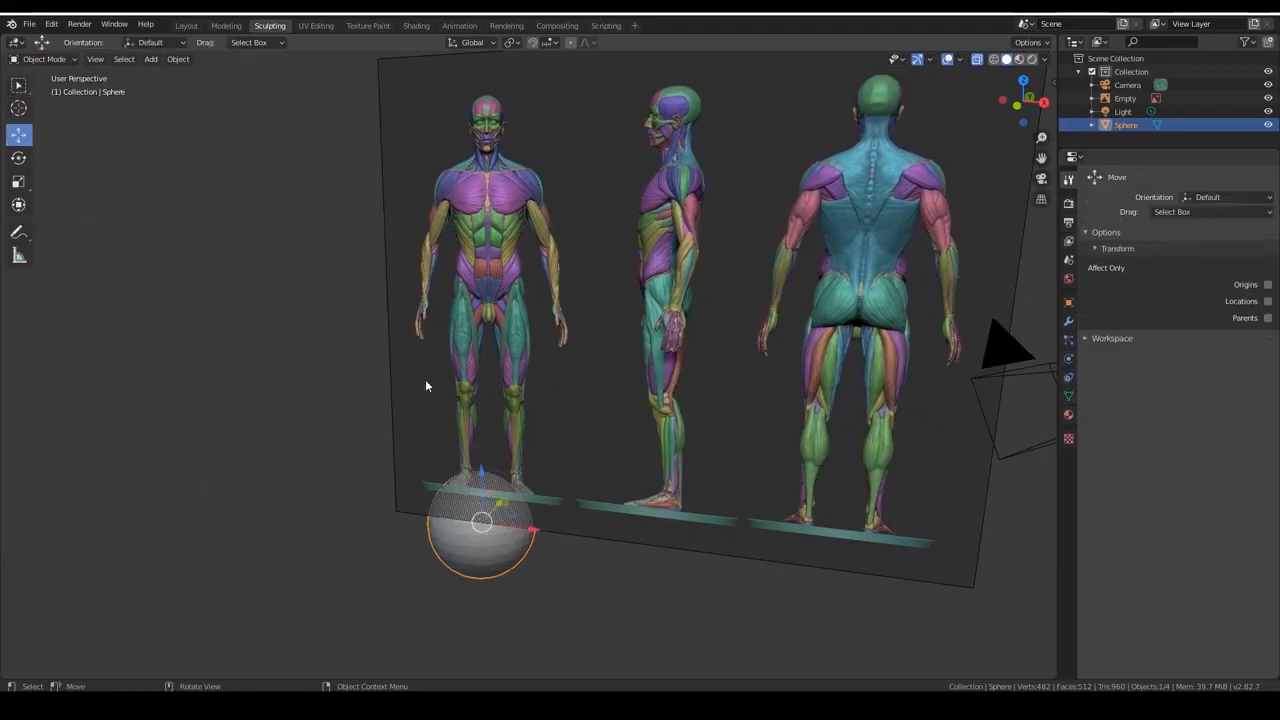
key("z")
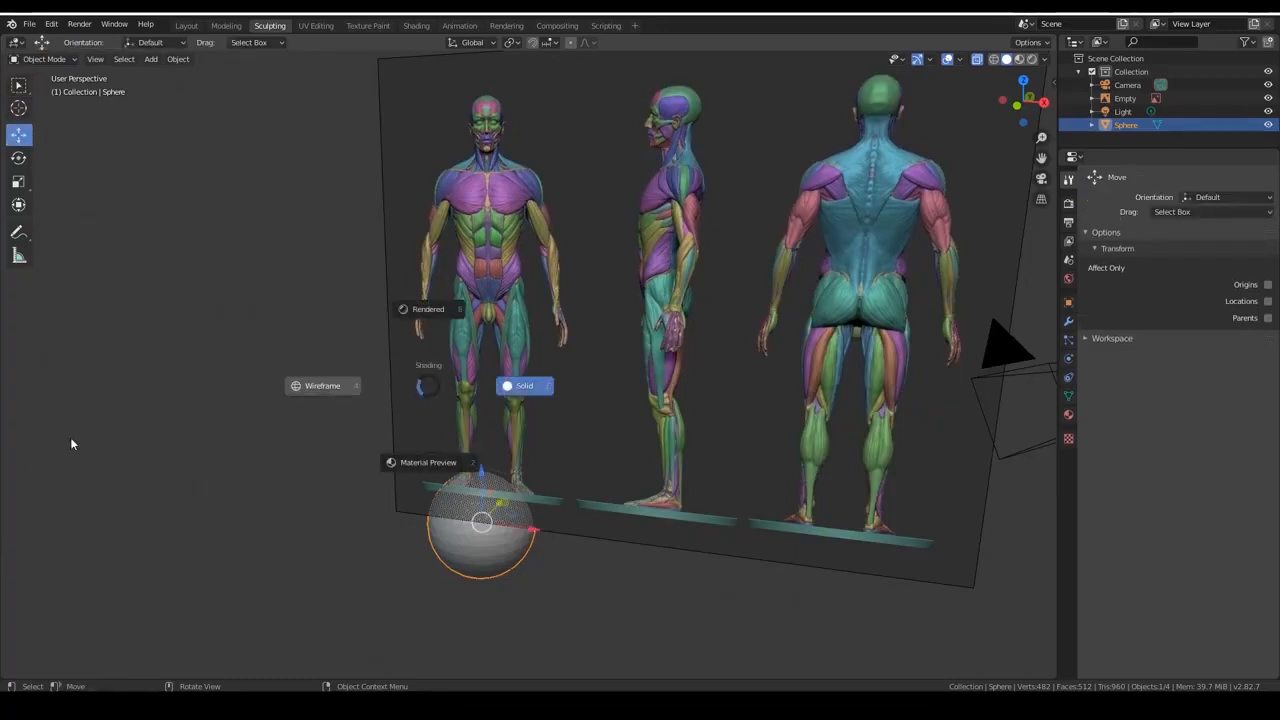
key("Escape")
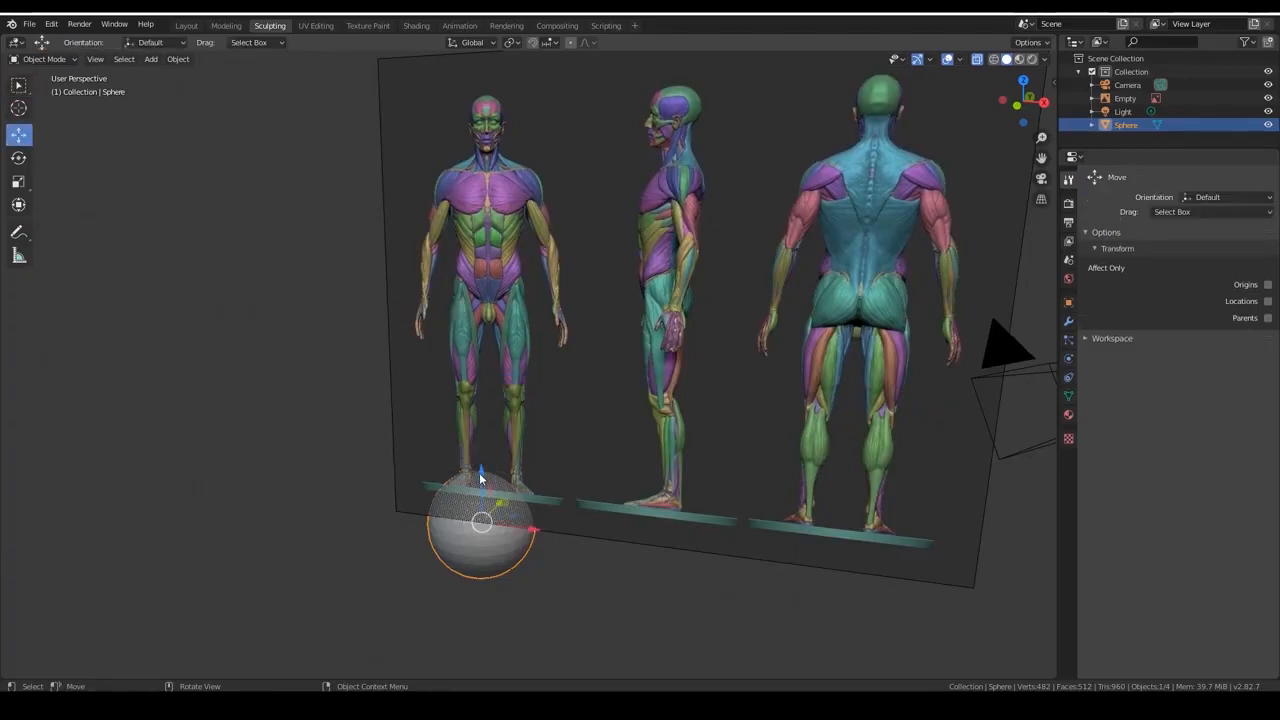
left_click_drag(480, 478, 520, 97)
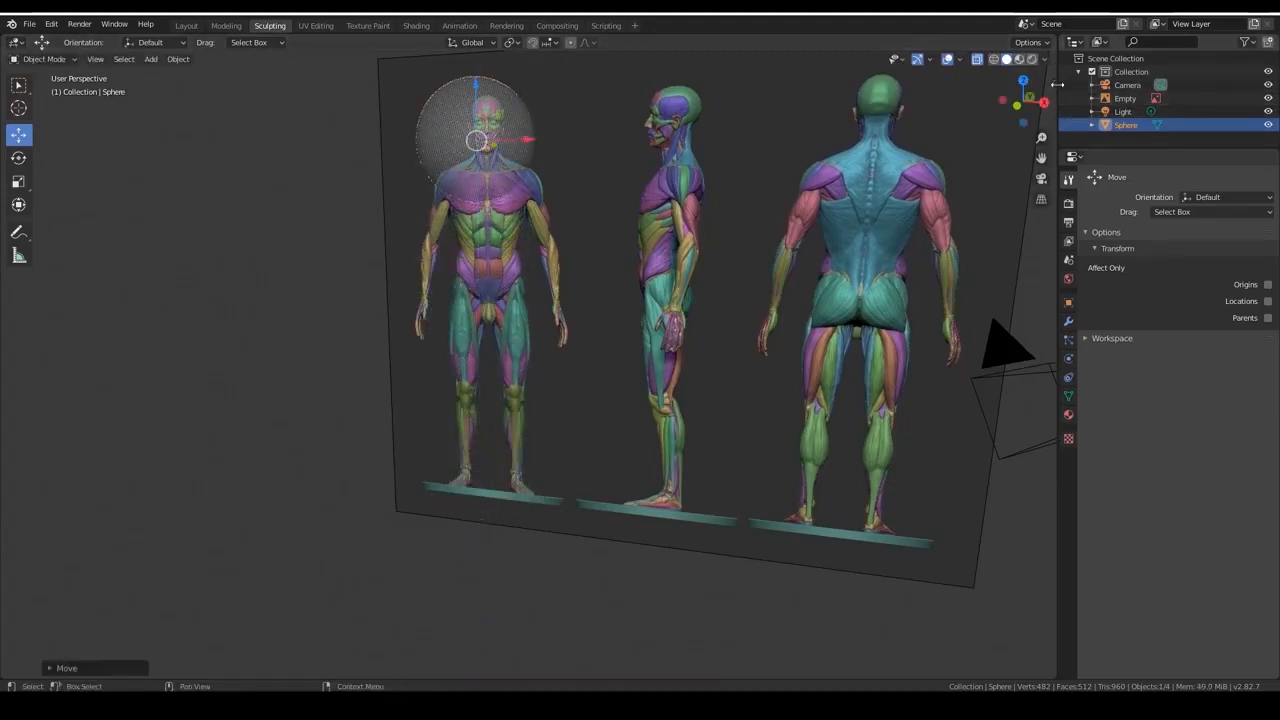
left_click(1053, 84)
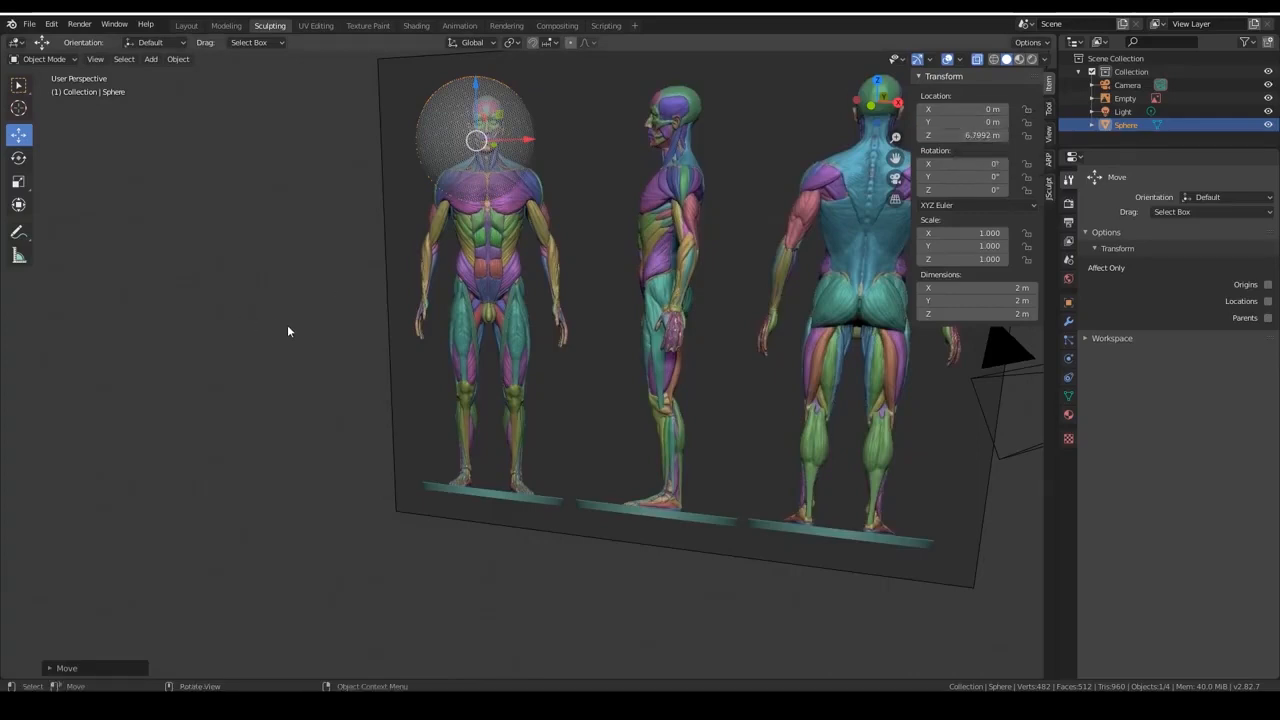
middle_click_drag(290, 327, 245, 383)
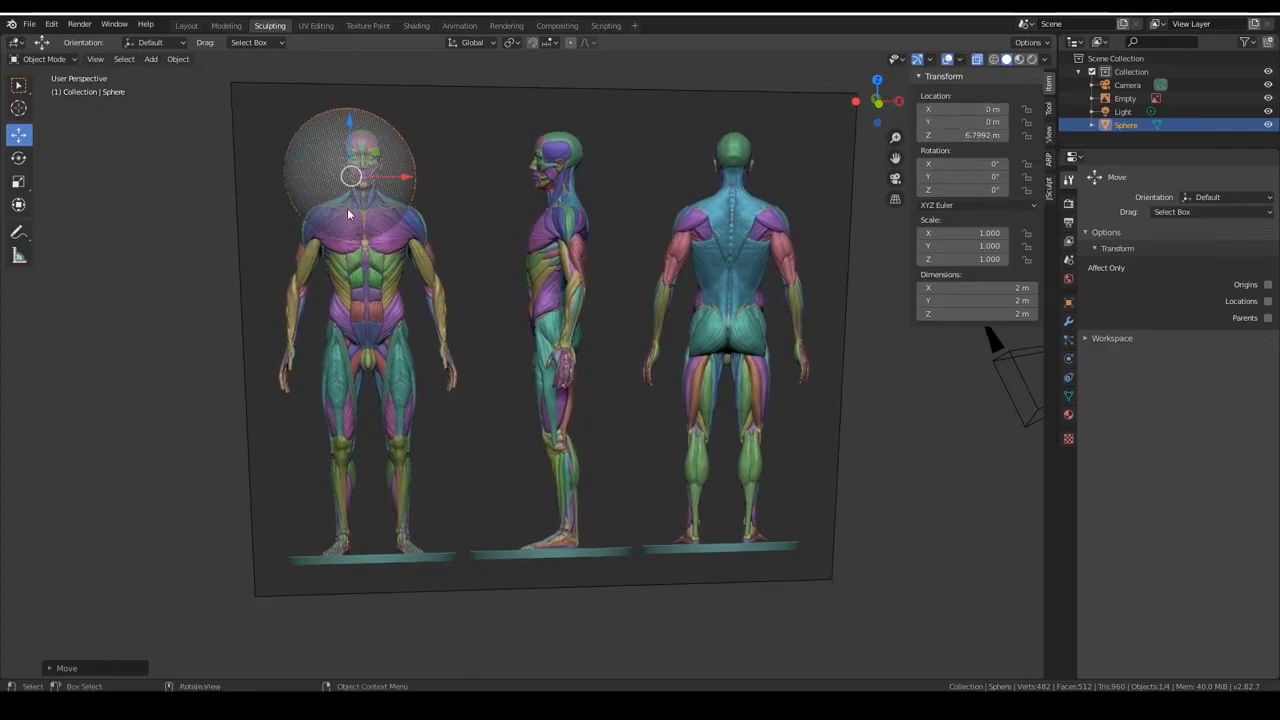
Scale the sphere down uniformly to about 0.547 of its original size.
left_click(641, 277)
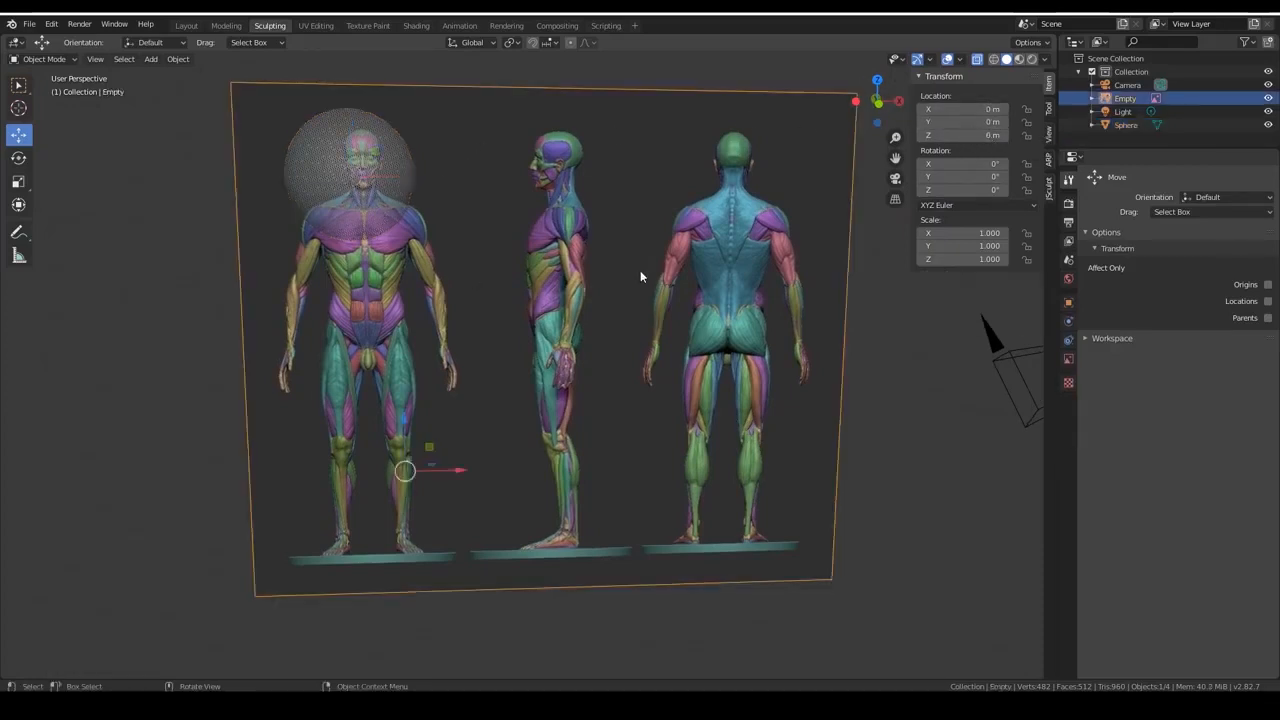
left_click(322, 155)
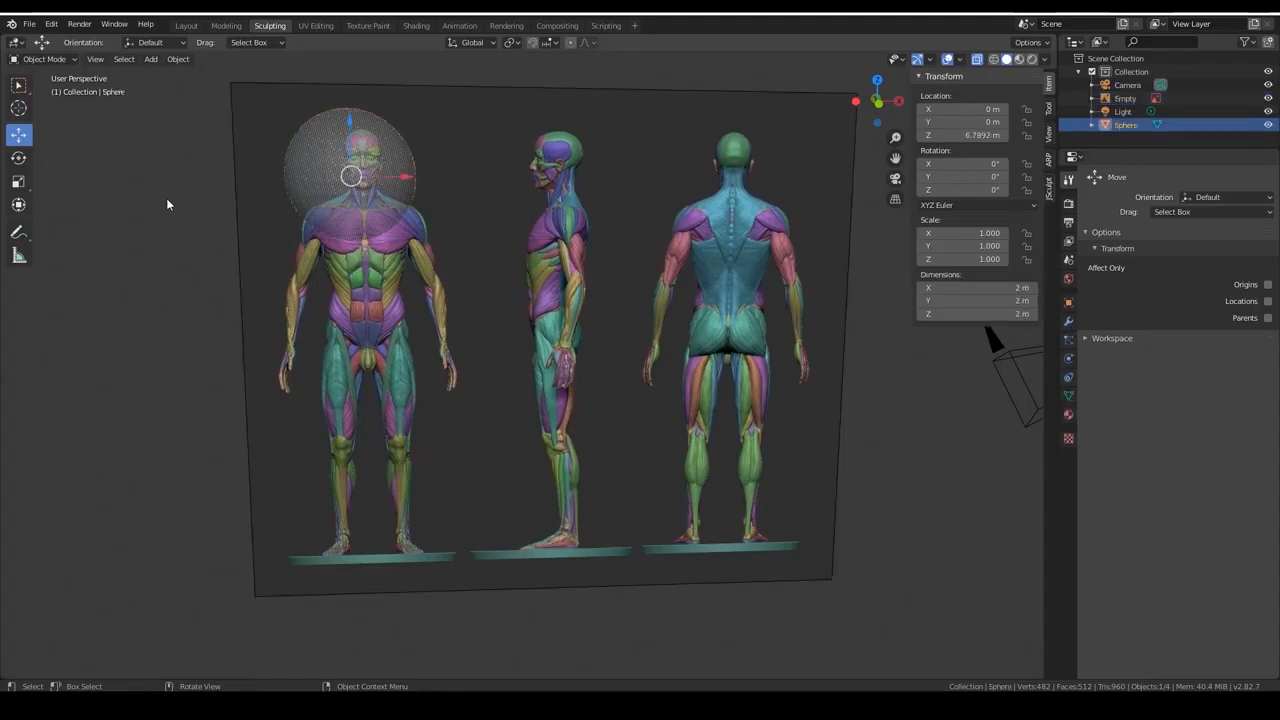
left_click(18, 181)
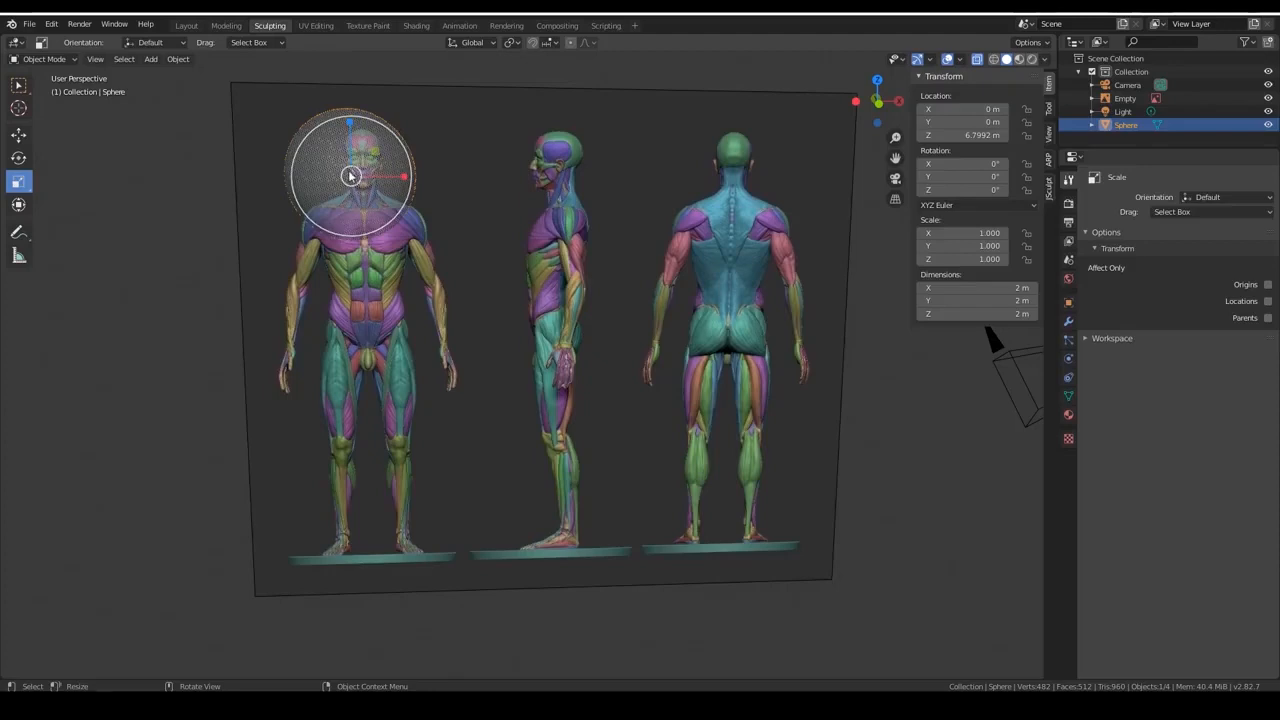
left_click_drag(350, 176, 330, 185)
key("ctrl+z")
middle_click_drag(246, 272, 202, 338)
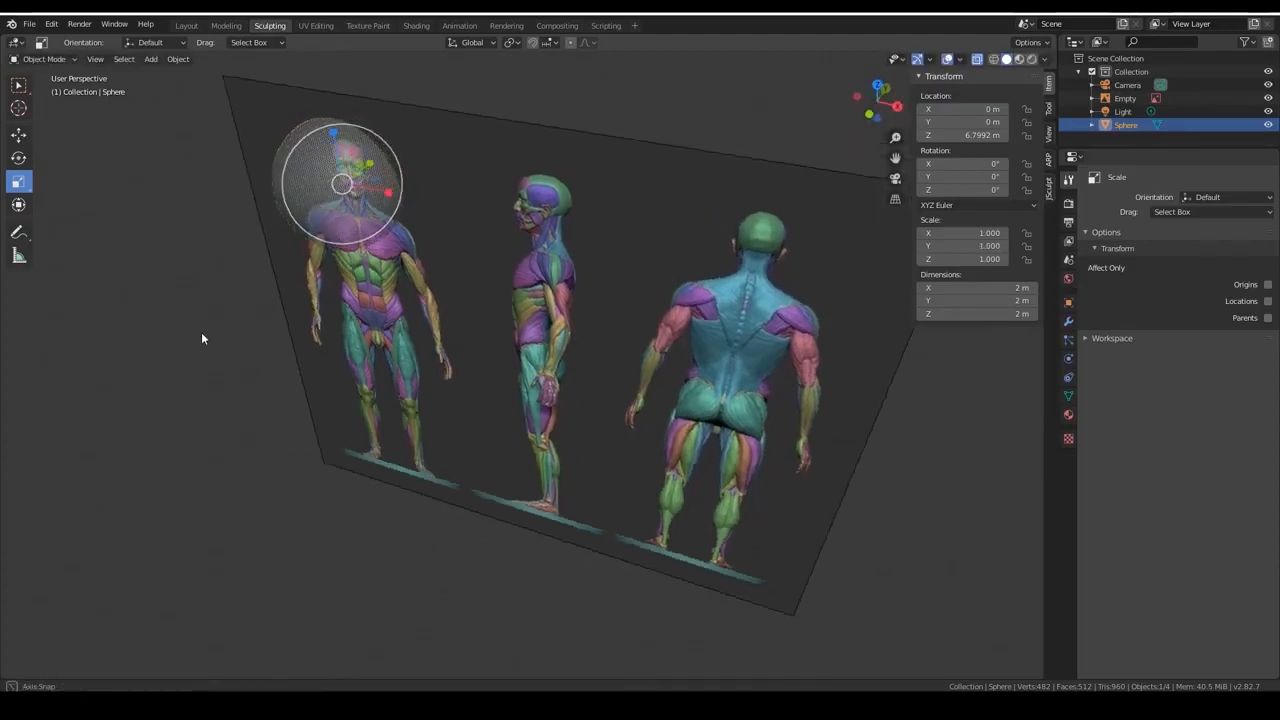
mouse_move(346, 182)
left_mouse_down()
mouse_move(330, 188)
mouse_move(355, 179)
mouse_move(342, 184)
left_mouse_up()
key("ctrl+z")
key("ctrl+z")
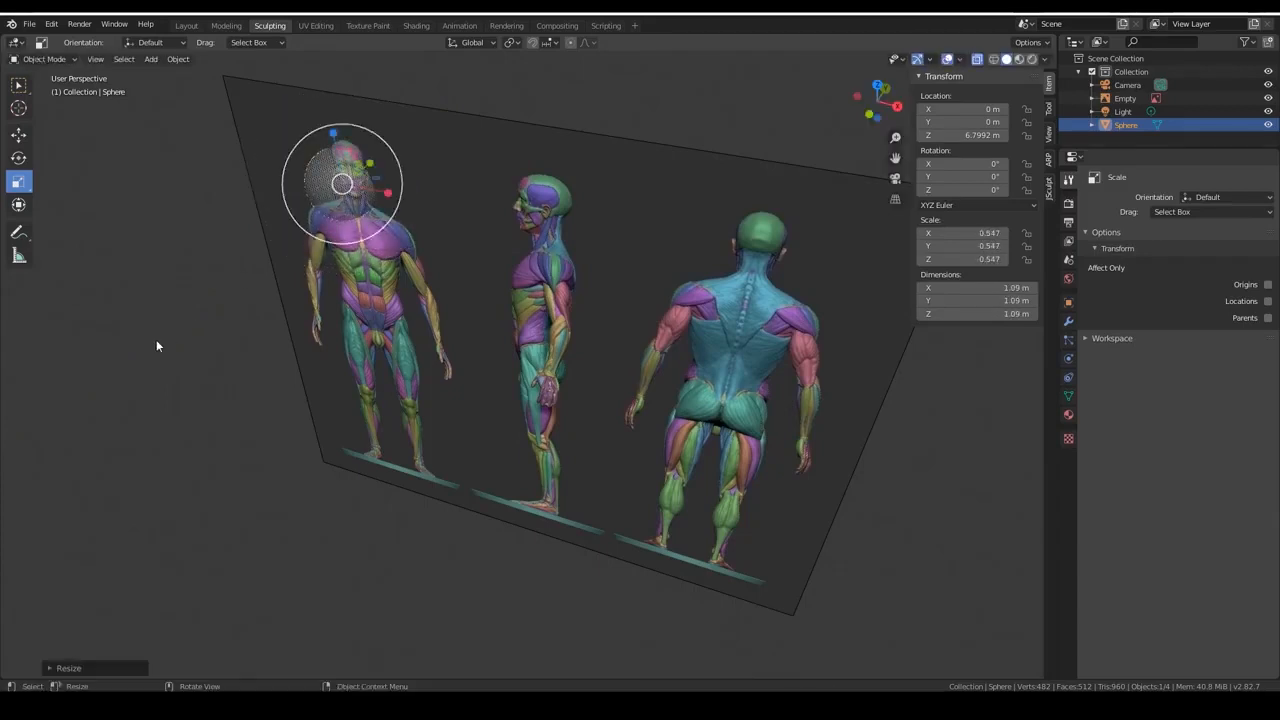
Shrink the sphere further to a uniform scale of about 0.341, close to the size of the figure's head.
key("s")
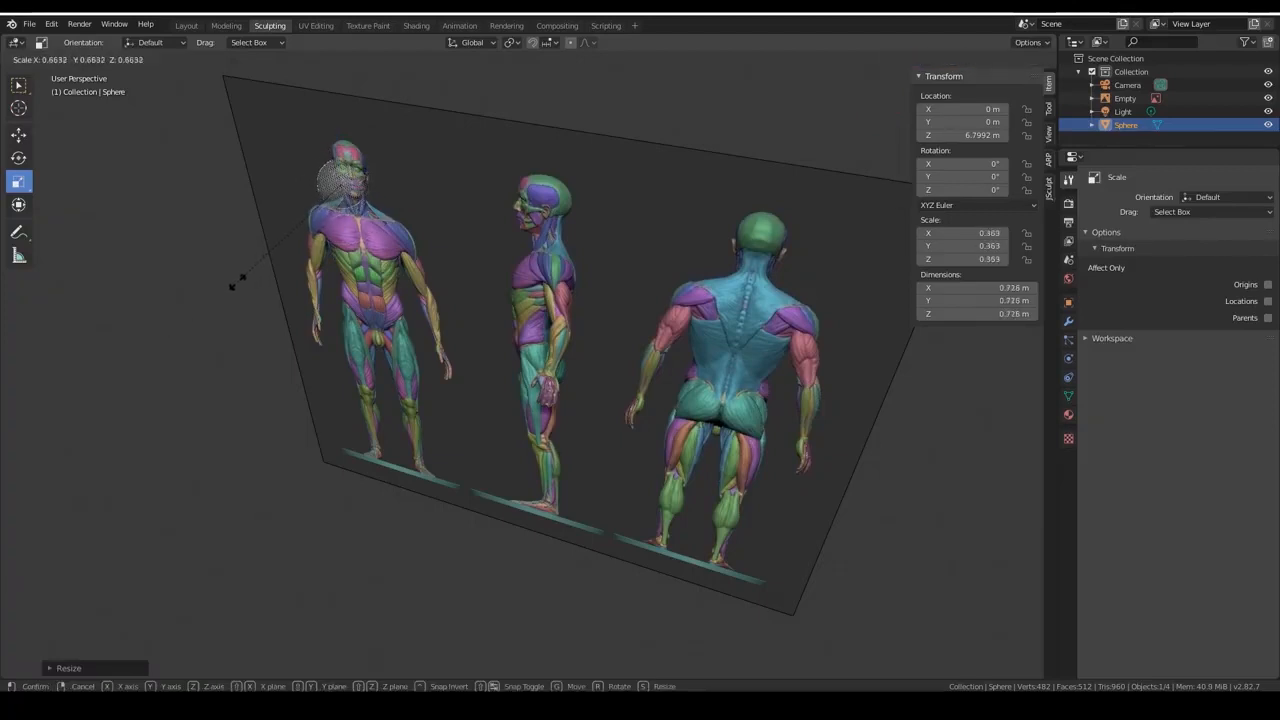
left_click(244, 283)
middle_click_drag(245, 283, 238, 284)
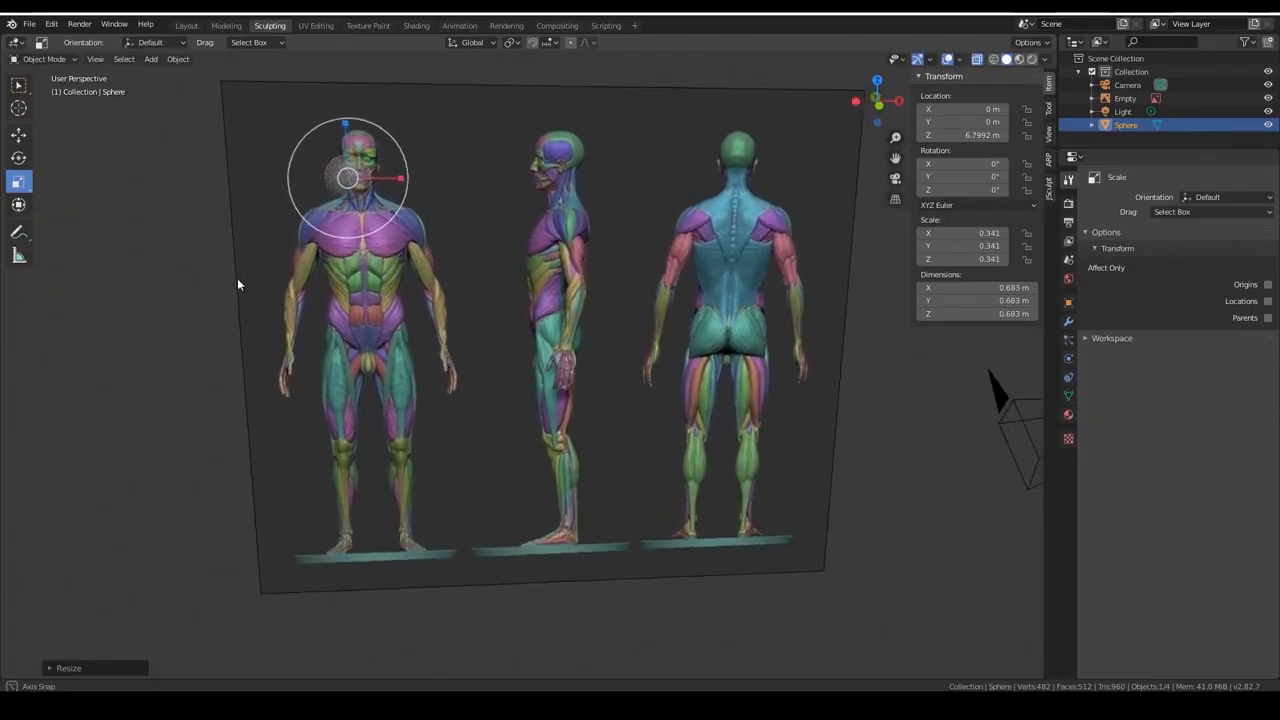
scroll(239, 284, "up", 1)
scroll(239, 284, "up", 1)
middle_click_drag(85, 342, 236, 460, "shift")
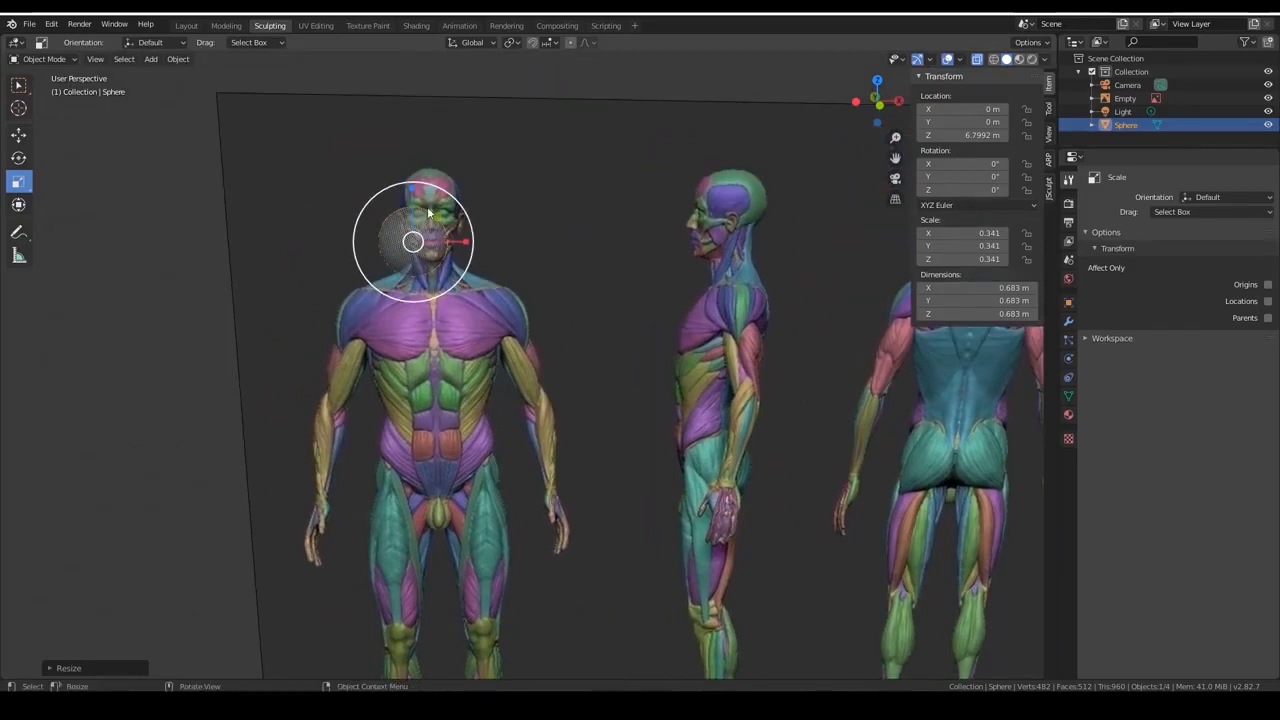
Activate the Move tool with the anatomy reference image selected, and turn off Lock Object Modes.
left_click(18, 134)
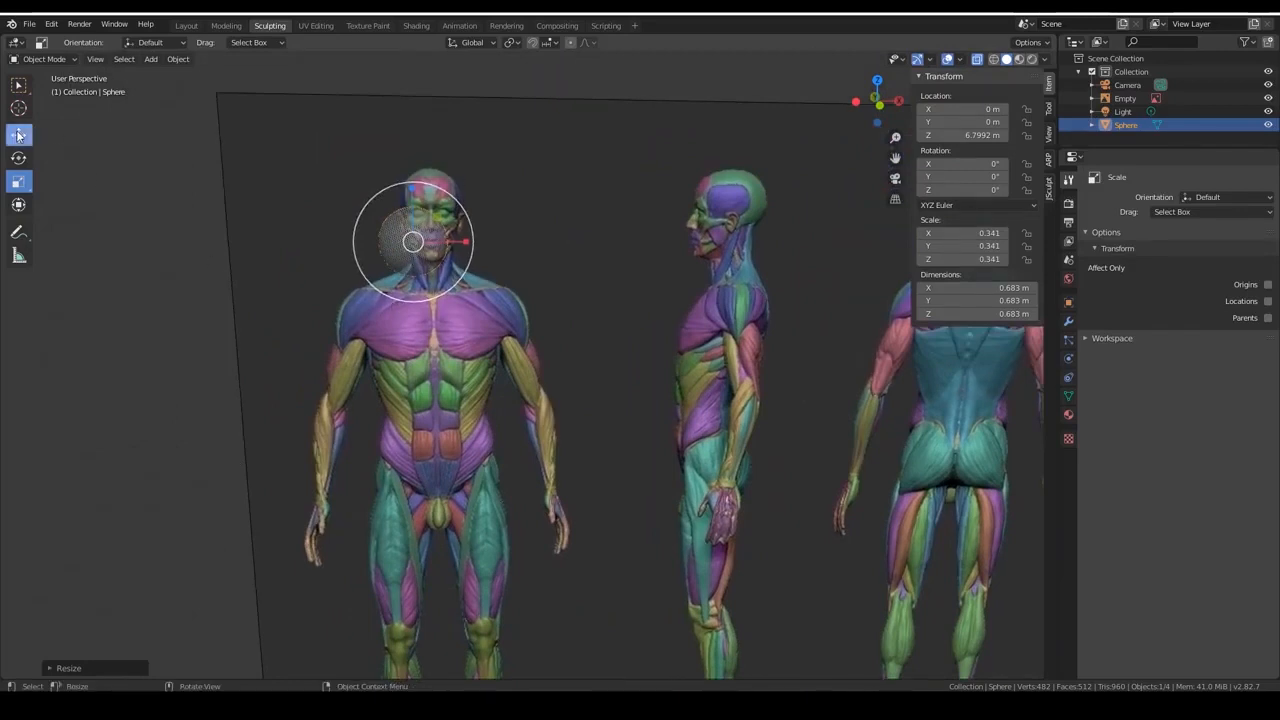
left_click(590, 125)
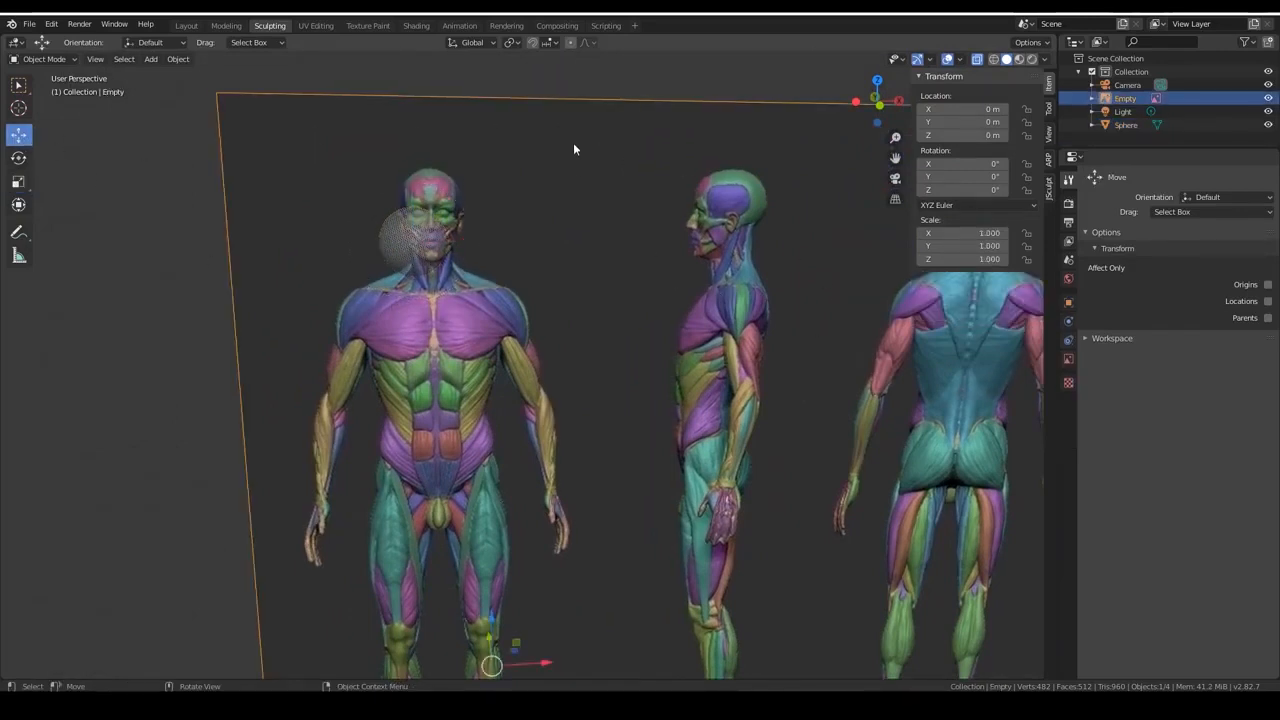
left_click(578, 144)
left_click(577, 304)
left_click(577, 304)
left_click(577, 304)
left_click(52, 24)
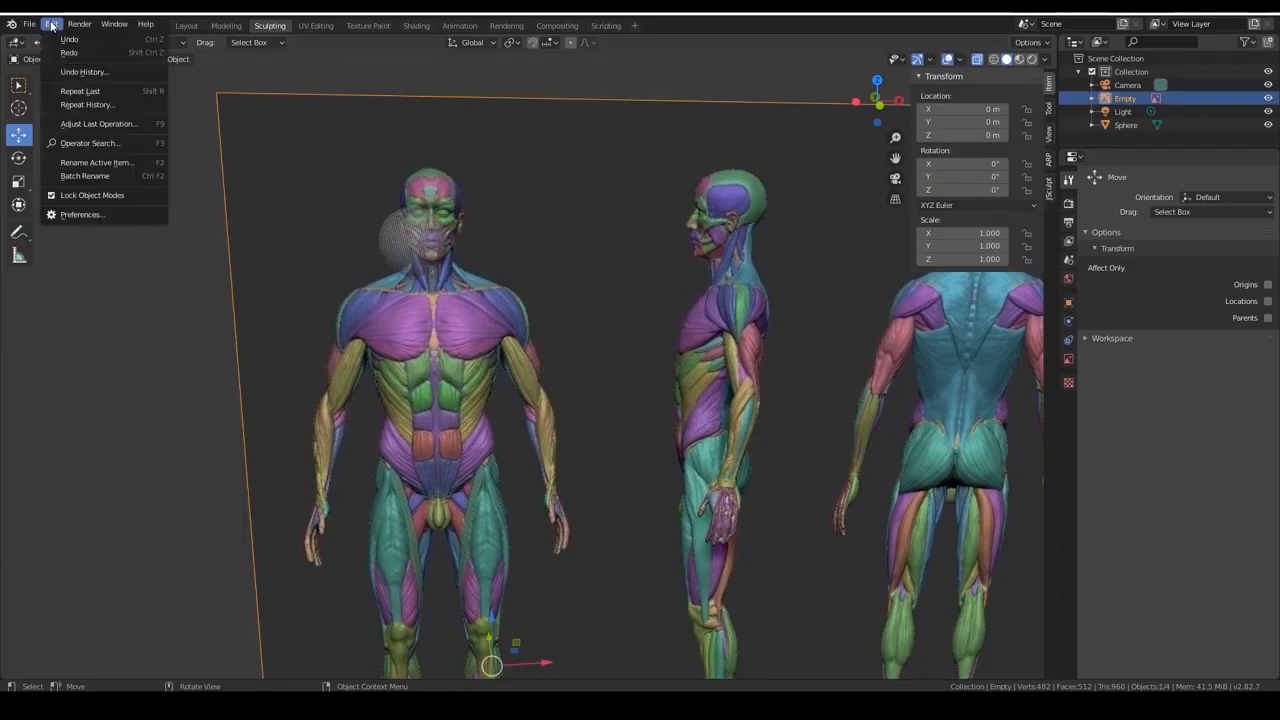
left_click(51, 196)
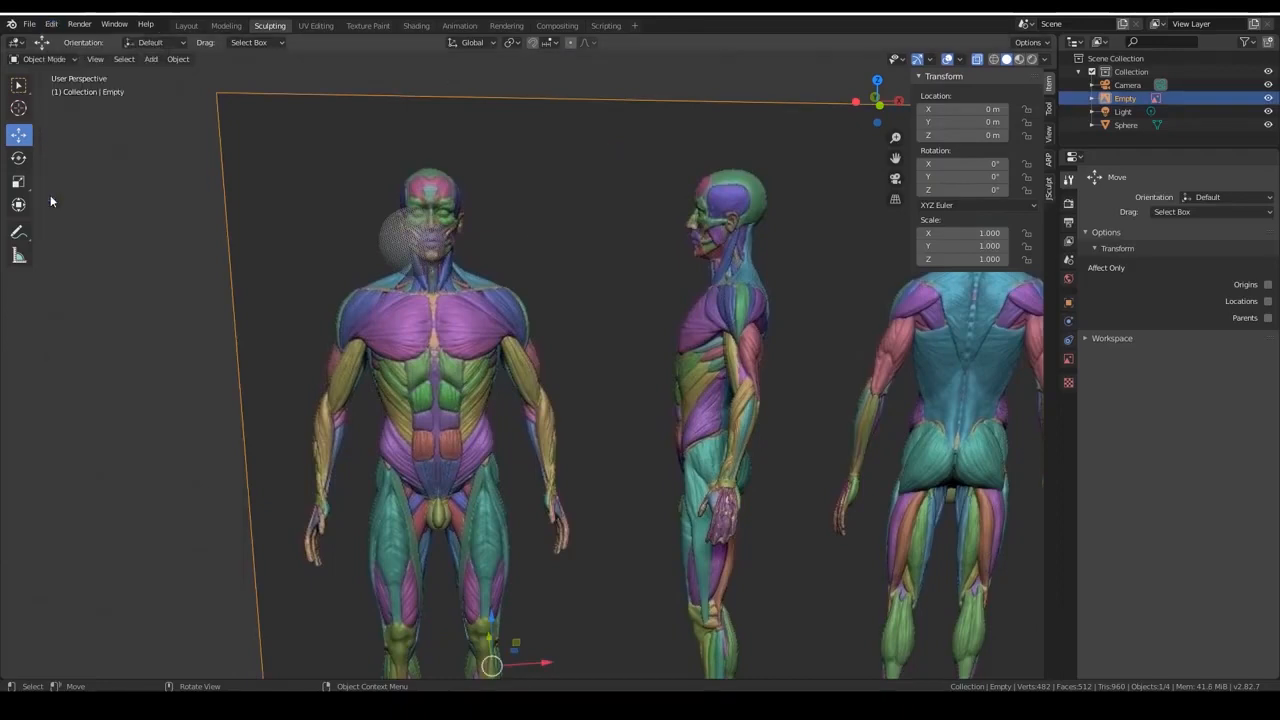
left_click(51, 24)
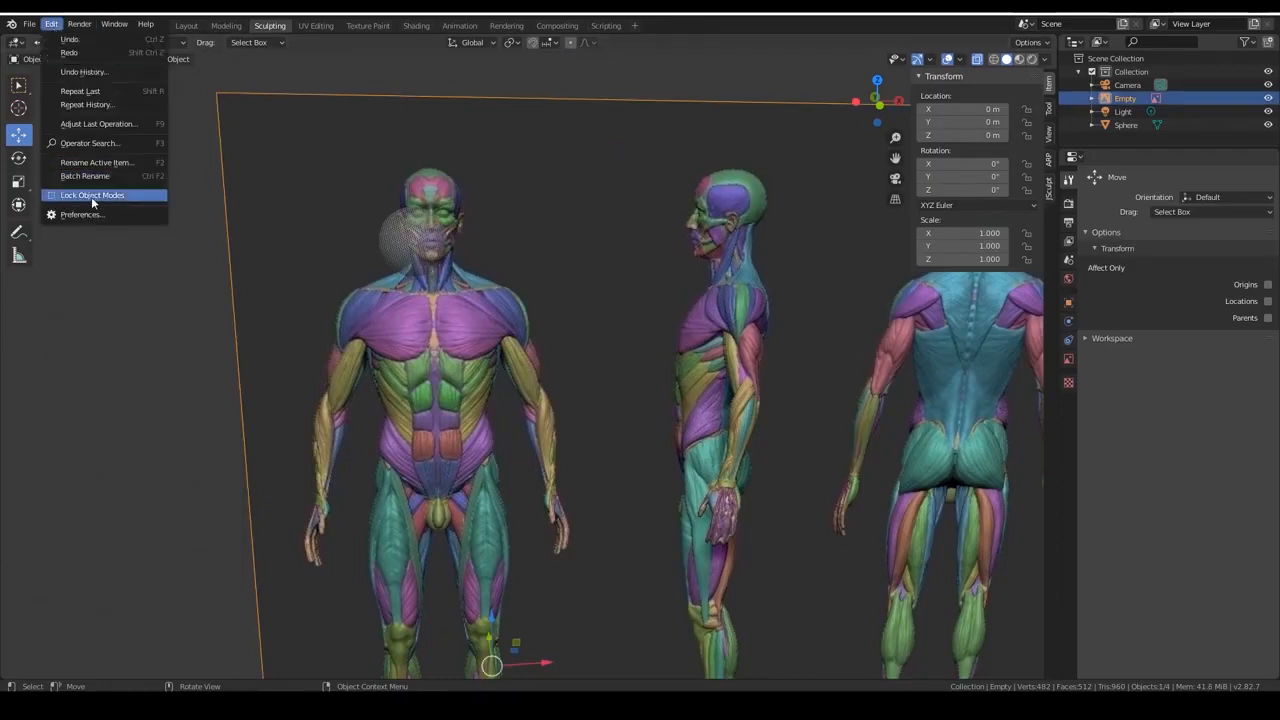
In front view, move the reference image along X to about -0.17 m so the front-facing figure is centred on the sphere.
scroll(650, 260, "down", 3)
middle_click_drag(692, 368, 657, 291, "shift")
key("KP_1")
scroll(642, 89, "up", 1)
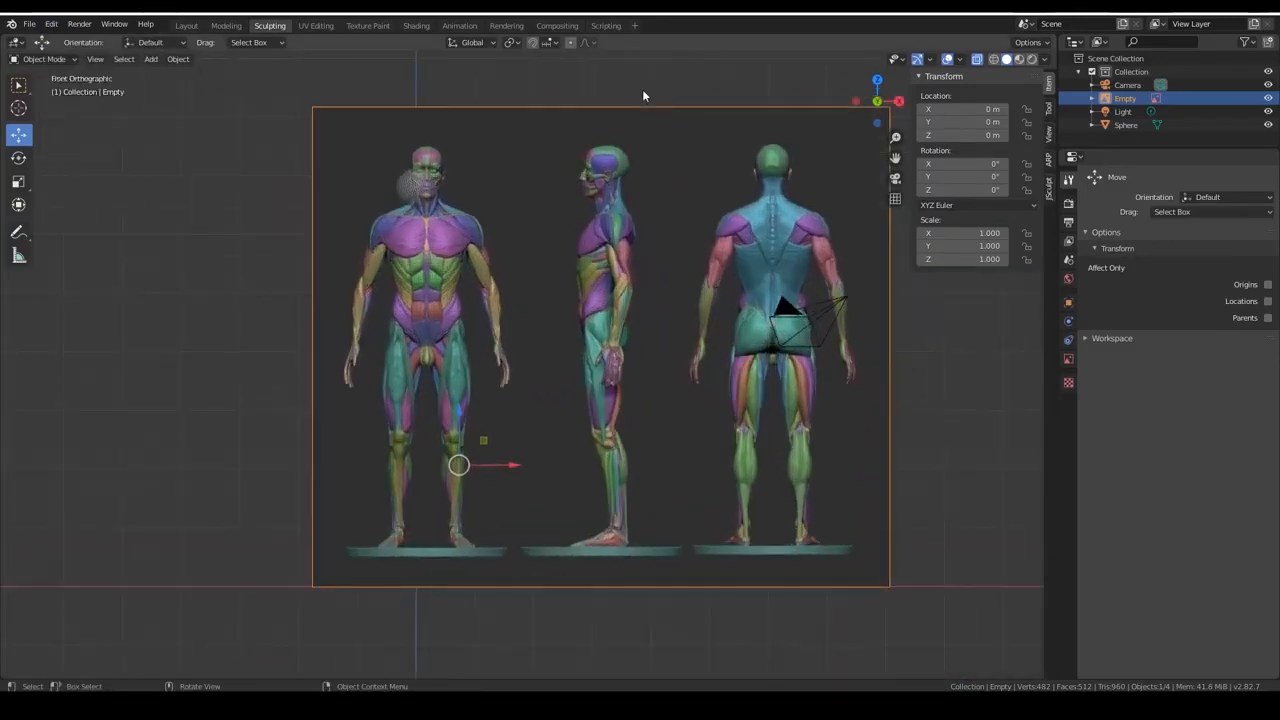
scroll(604, 299, "up", 1)
left_click_drag(500, 483, 488, 481)
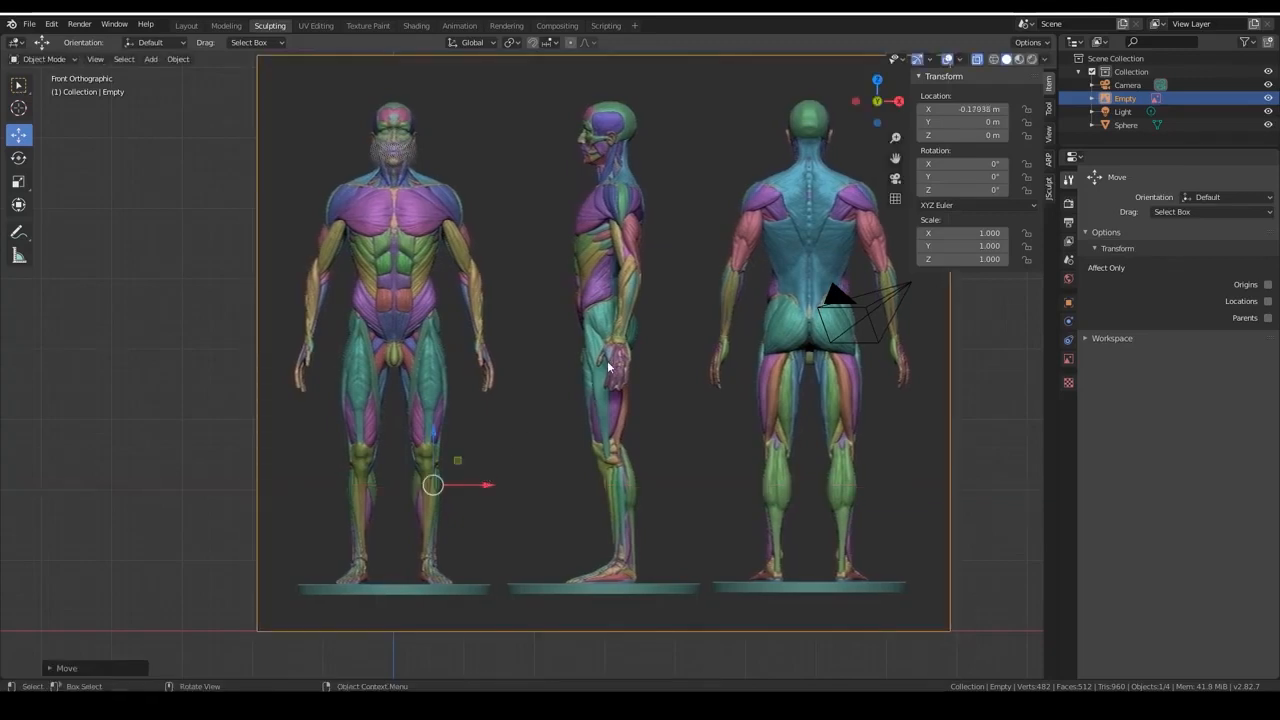
In right view, move the reference image back along Y to about 2.02 m, behind the sphere.
key("KP_3")
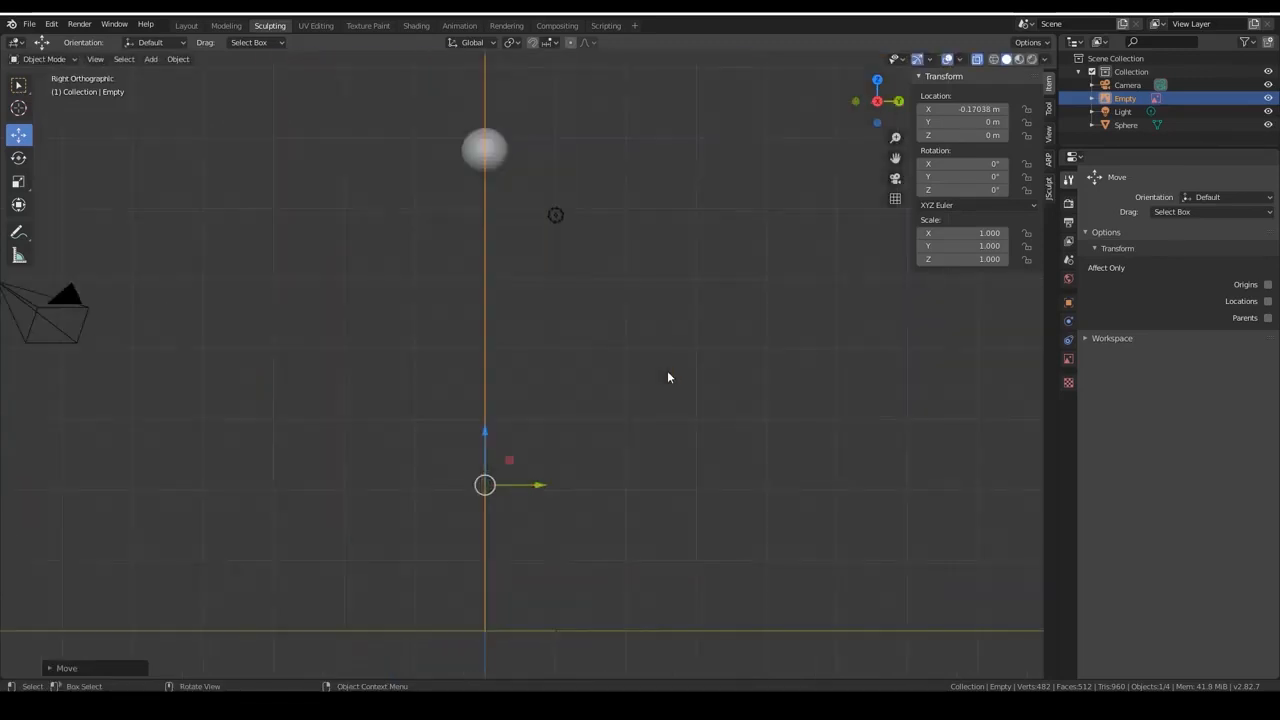
left_click_drag(542, 484, 578, 481)
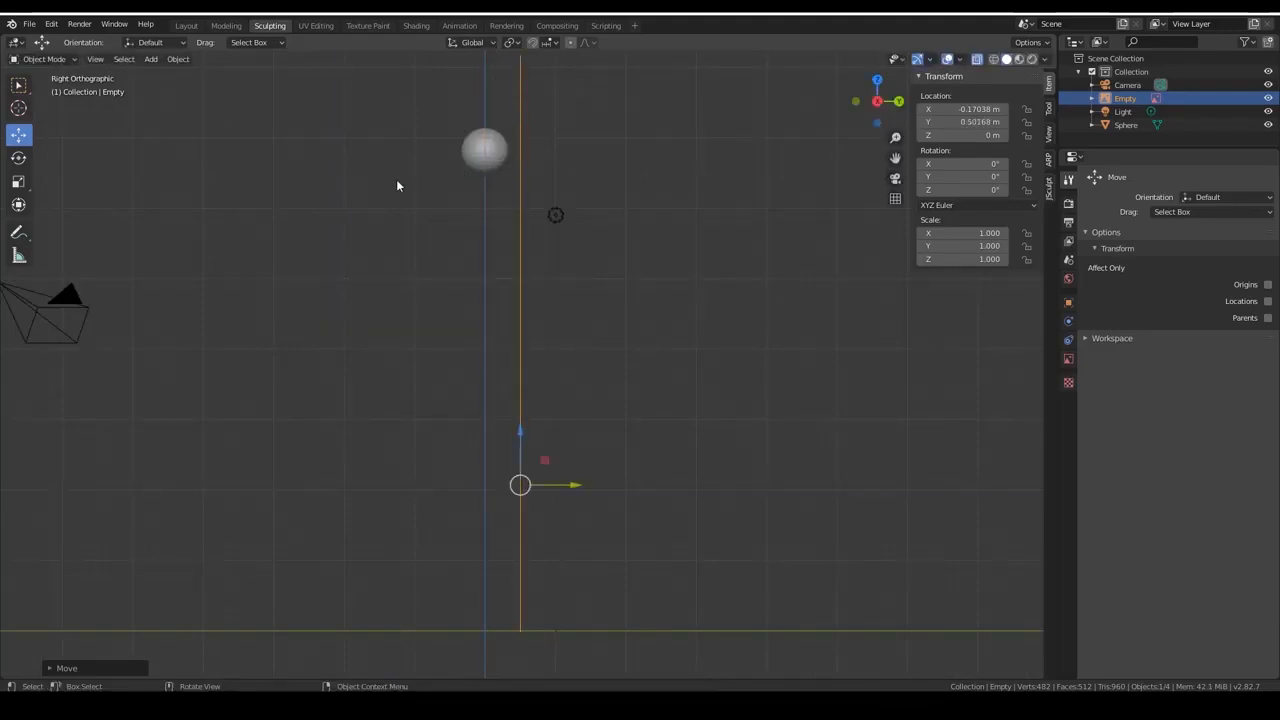
left_click_drag(567, 500, 686, 506)
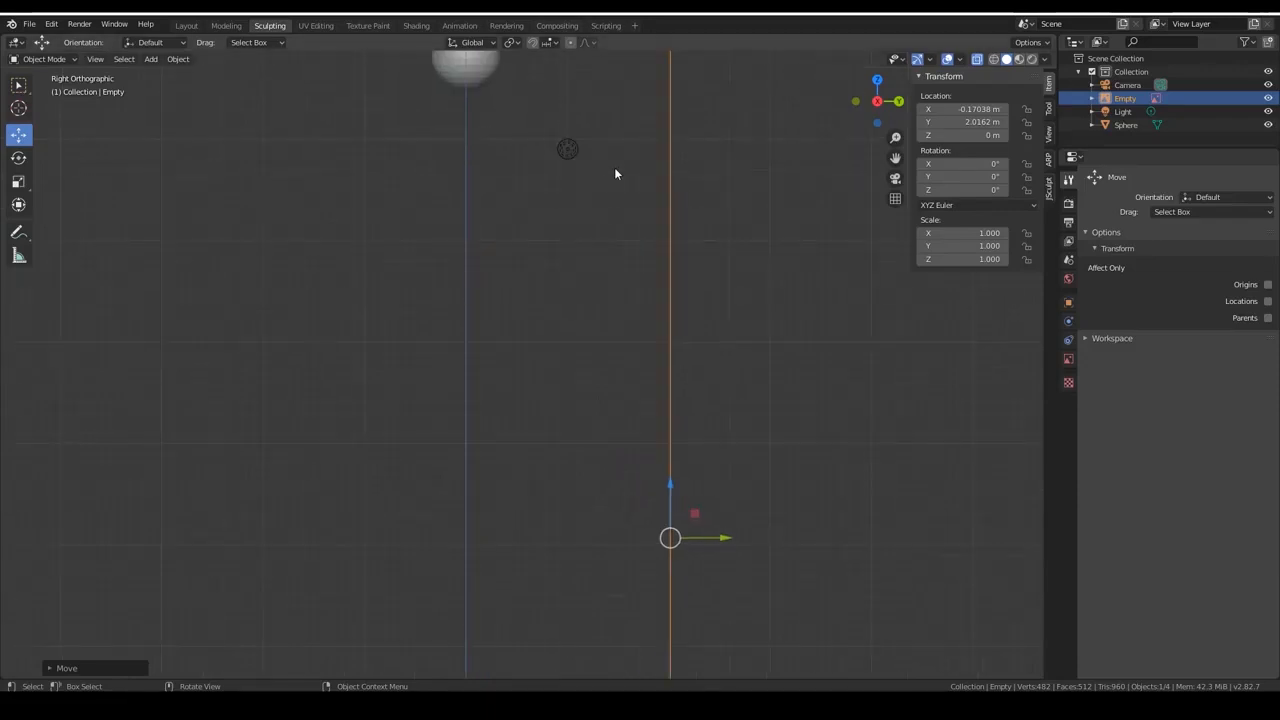
scroll(614, 167, "down", 1)
Rename the reference image object as Front Anatomy Ref.
double_click(1125, 98)
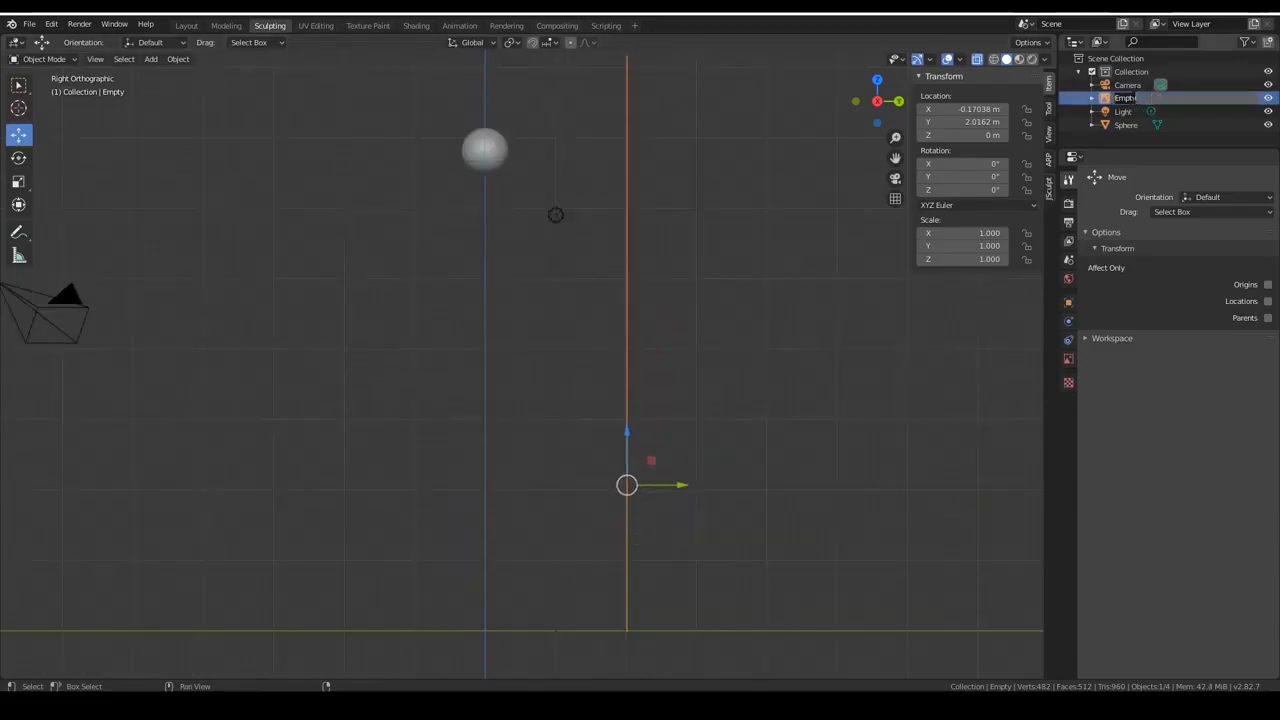
type("Fri")
type("nt Anatomy Ref")
key("Return")
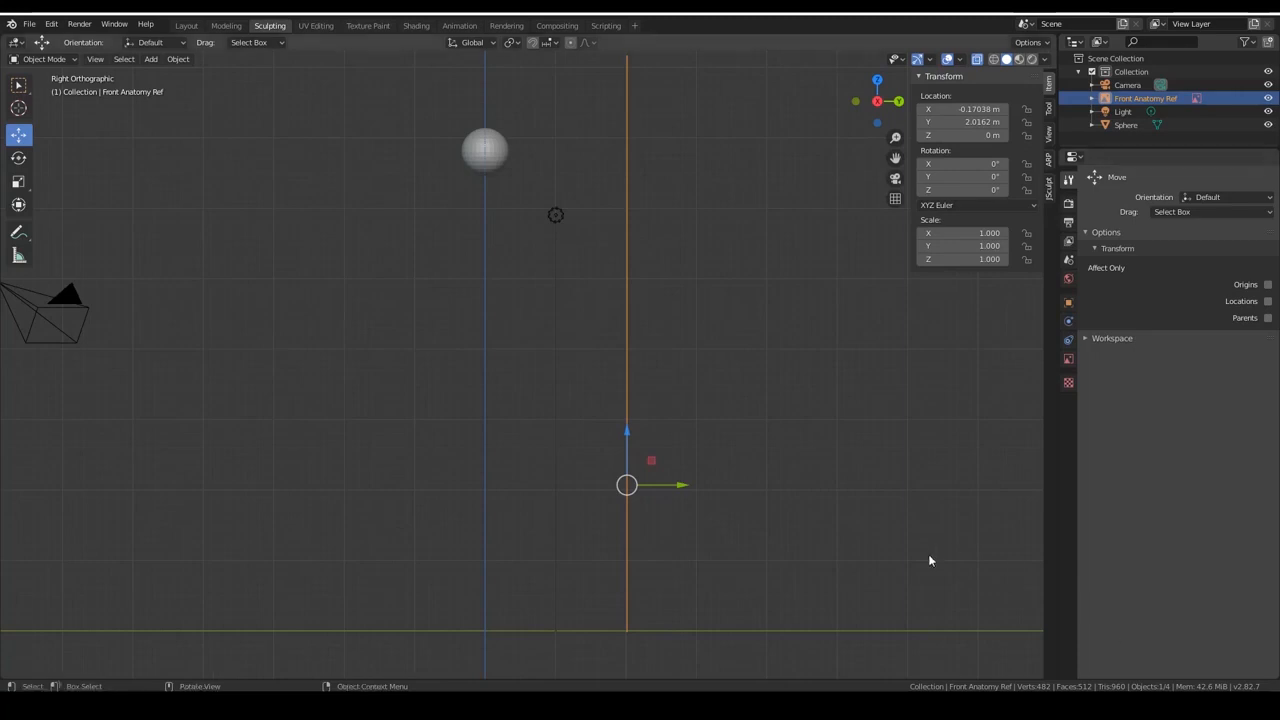
Copy and paste the front reference image, and rename the duplicate as Side Anatomy Ref.001.
right_click(1145, 97)
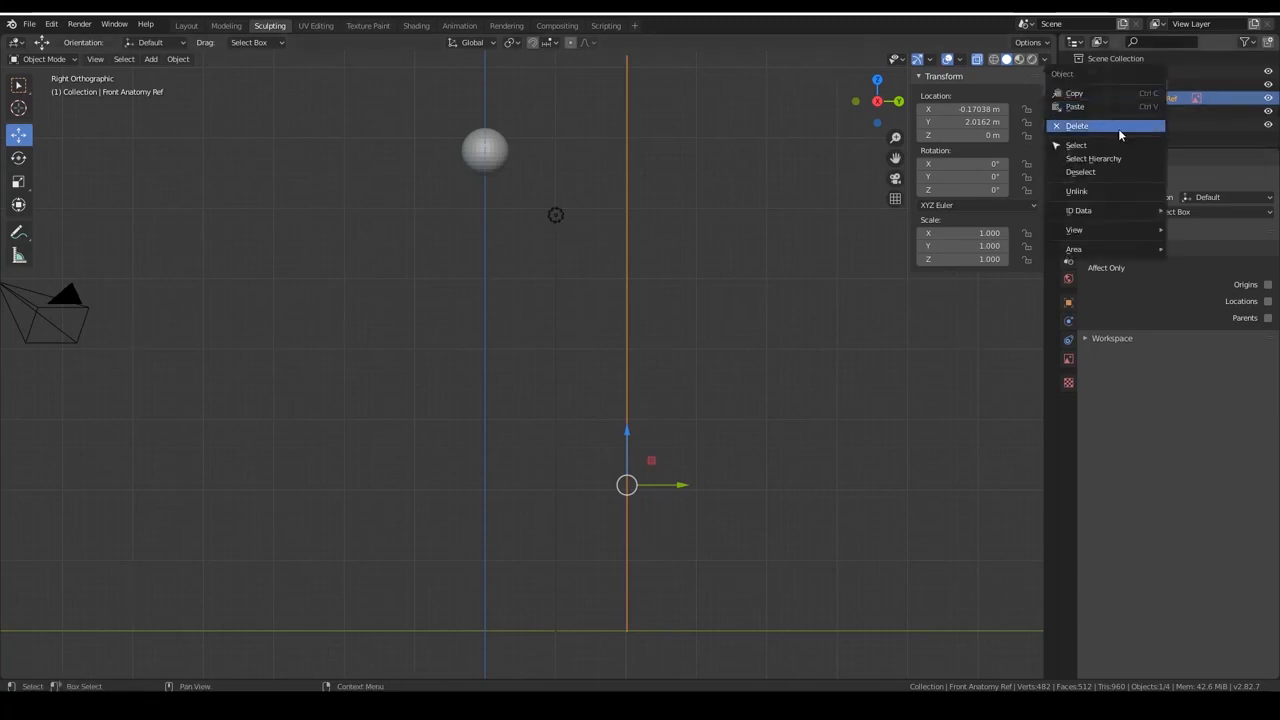
left_click(1121, 93)
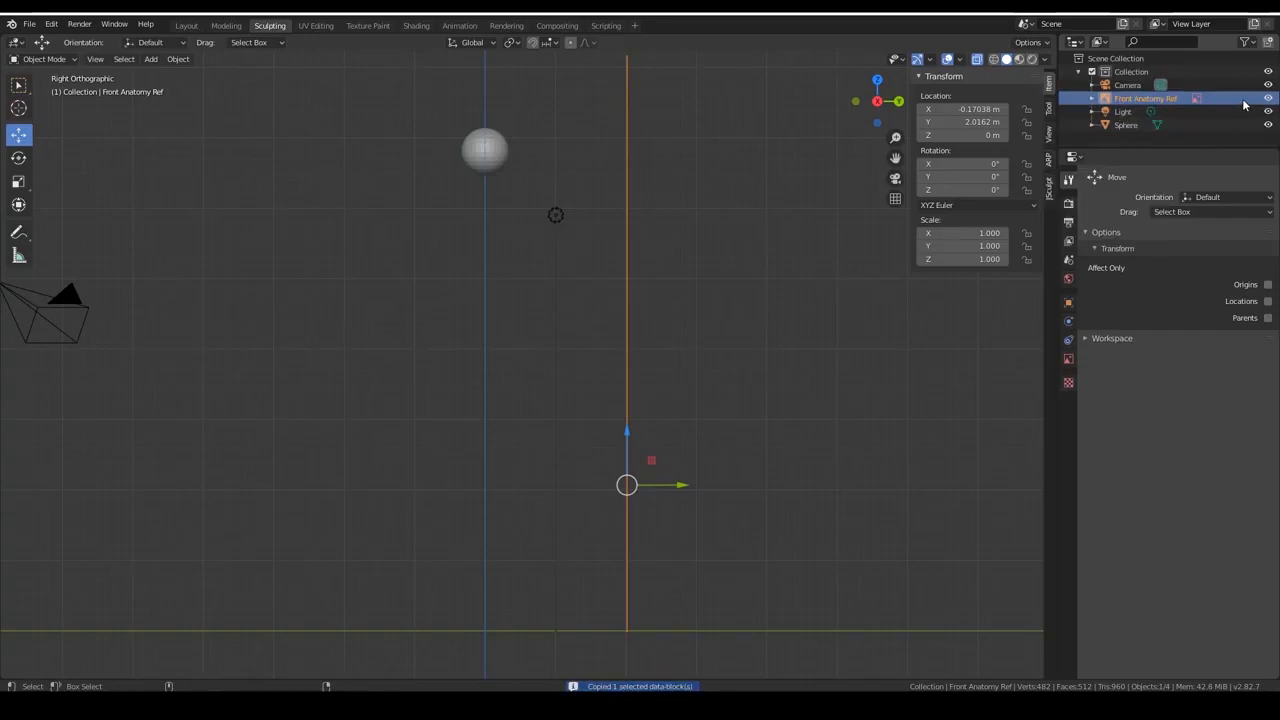
key("ctrl+v")
double_click(1180, 116)
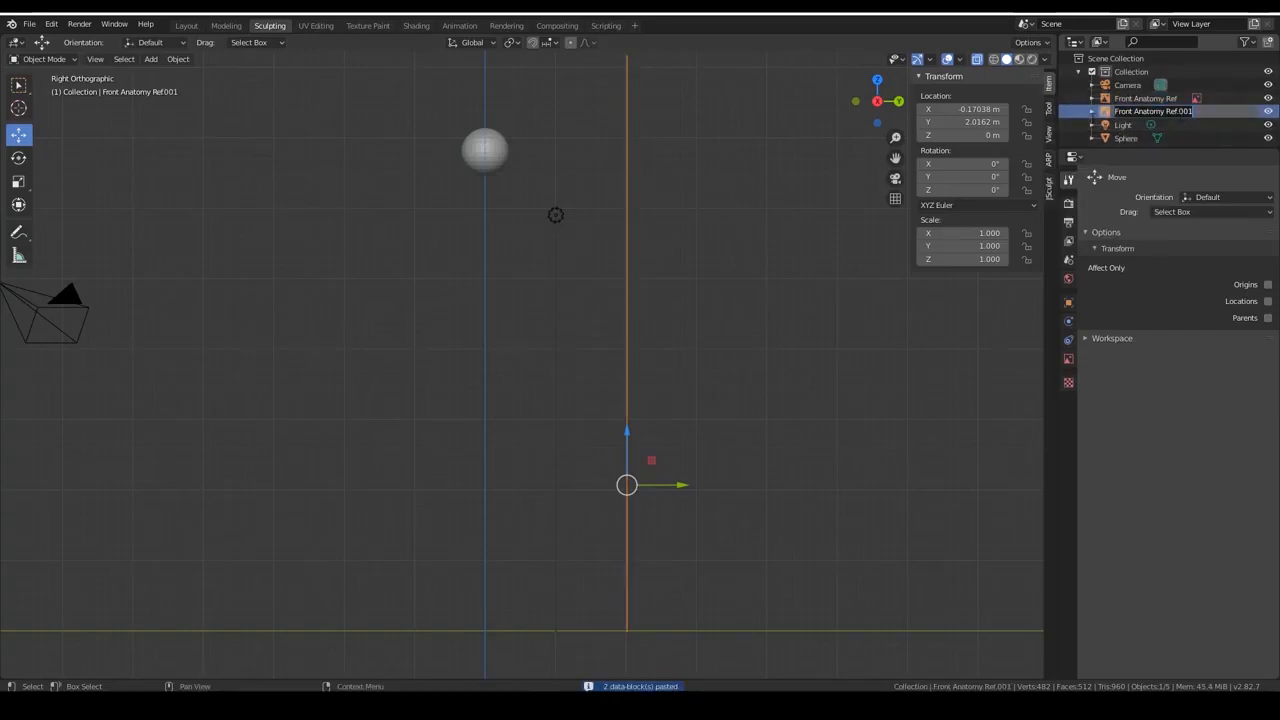
key("Return")
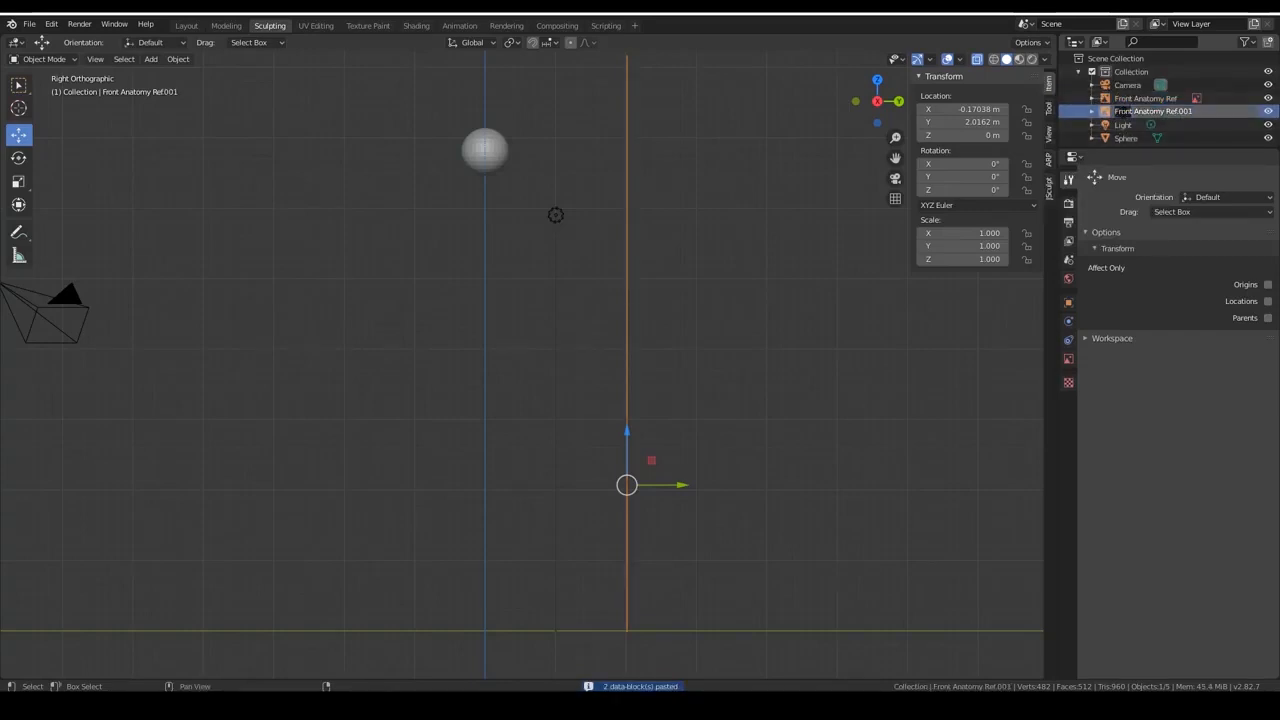
type("Side")
key("Return")
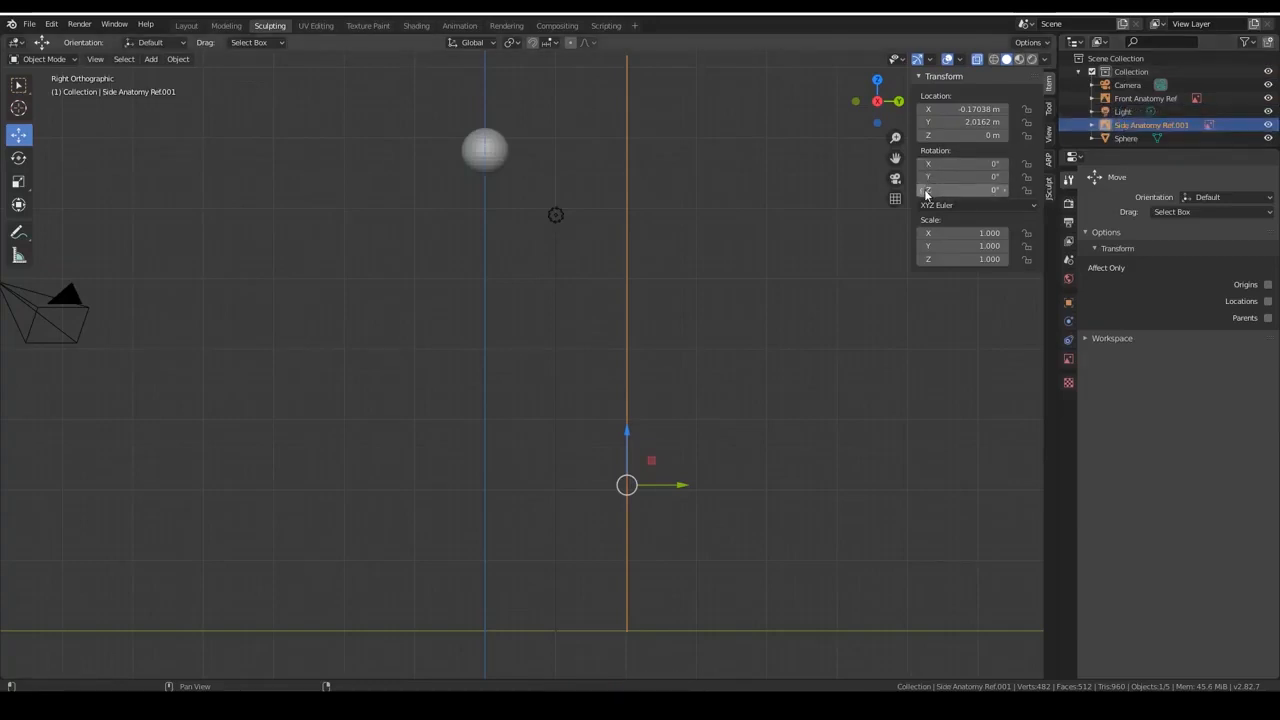
left_click_drag(921, 192, 1014, 212)
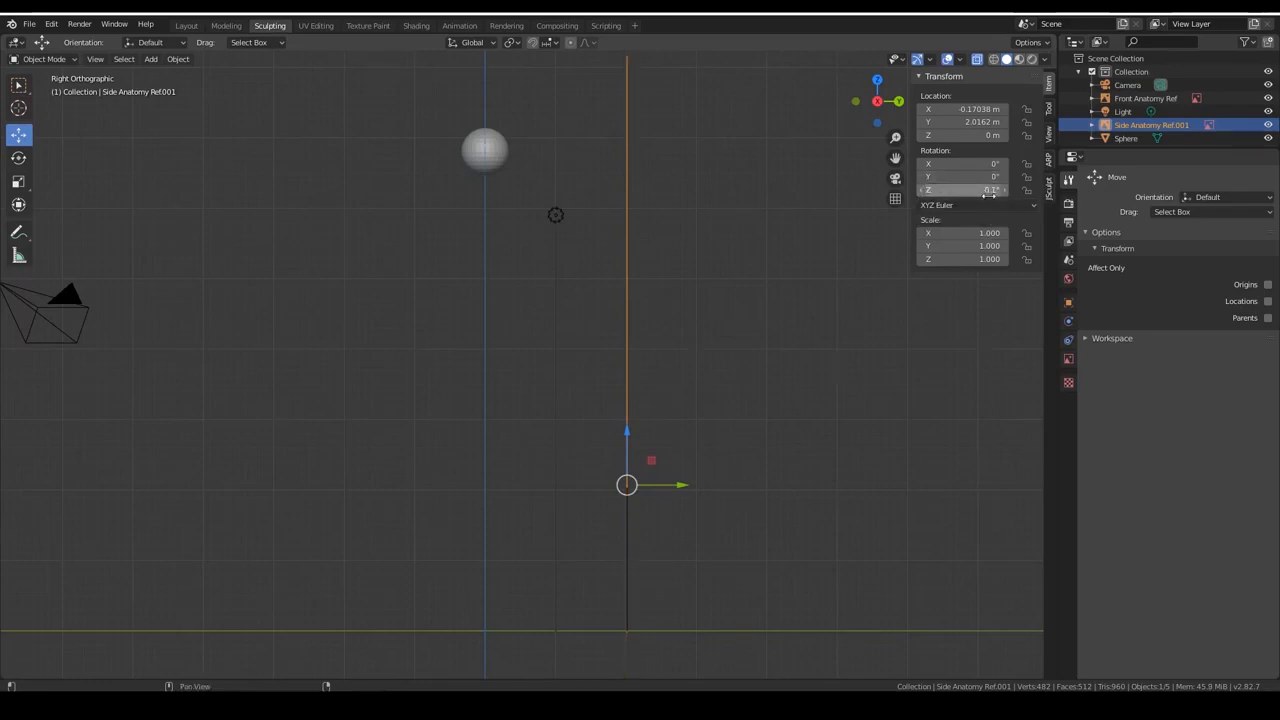
key("ctrl+z")
left_click_drag(945, 163, 1040, 177)
key("ctrl+z")
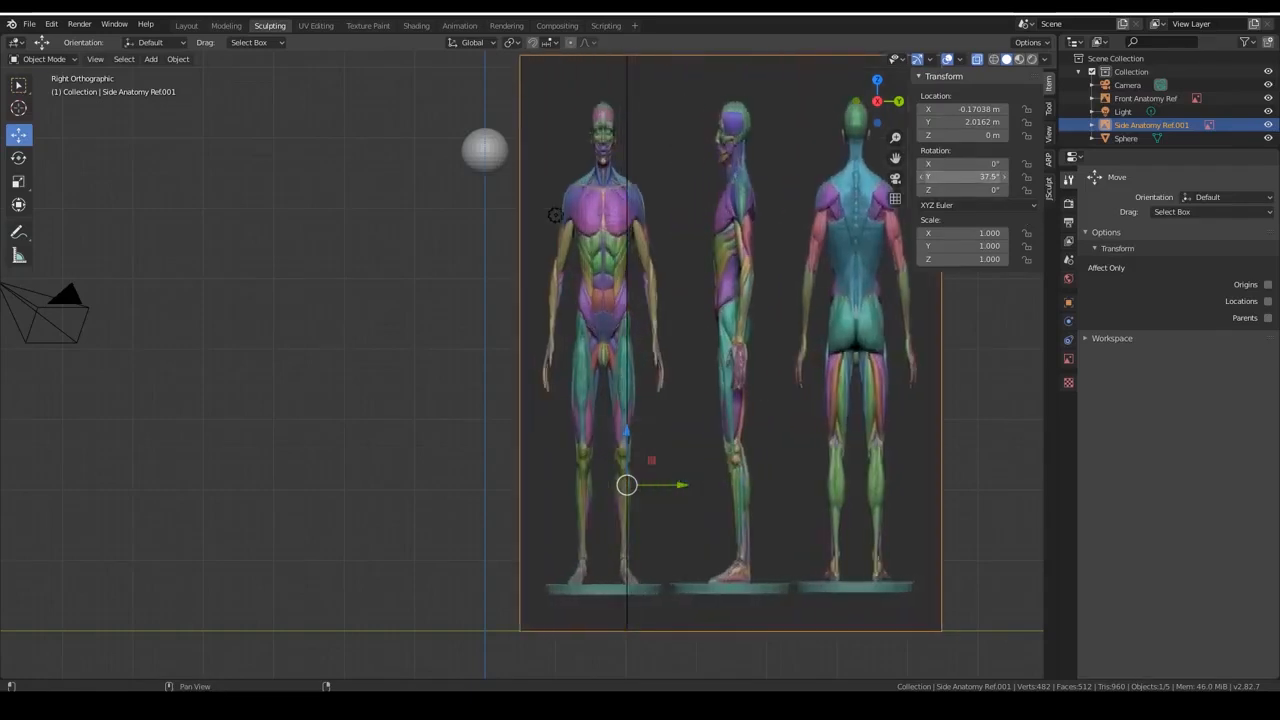
Set the side reference's Y rotation to 90° and move it to about -3.94 m in Y and -2.67 m in X.
double_click(985, 181)
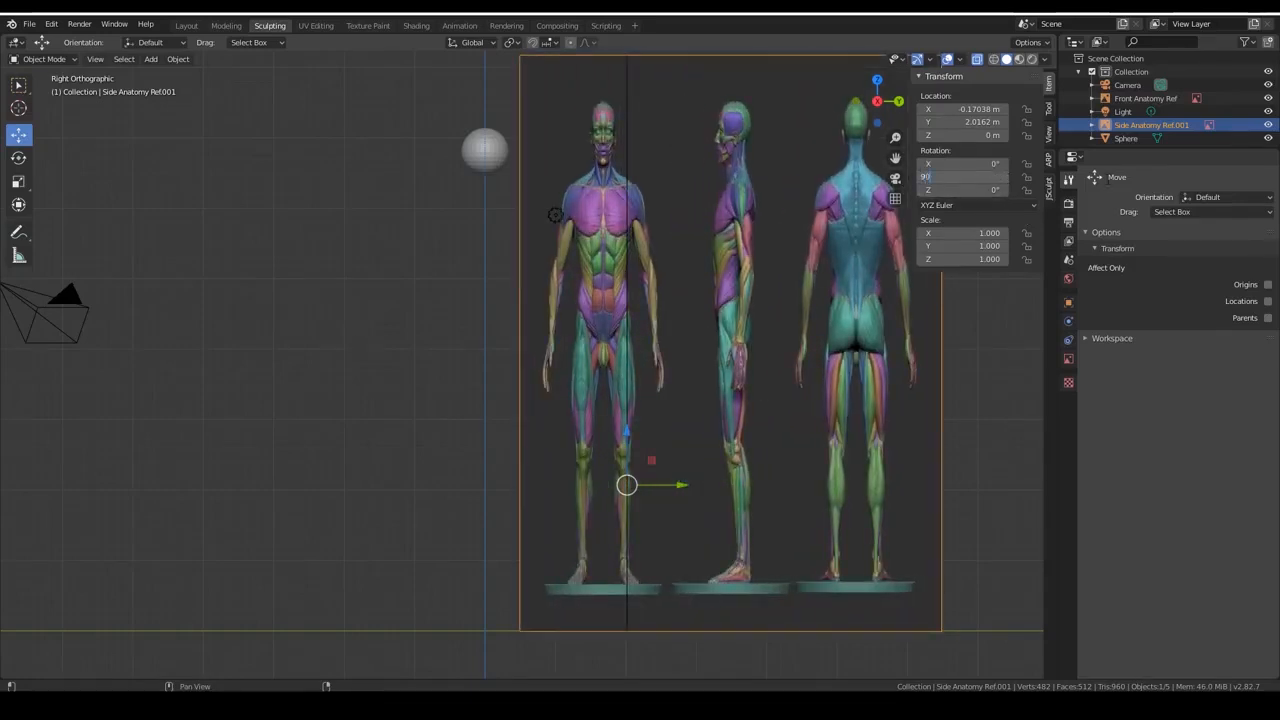
key("Return")
scroll(206, 311, "down", 2)
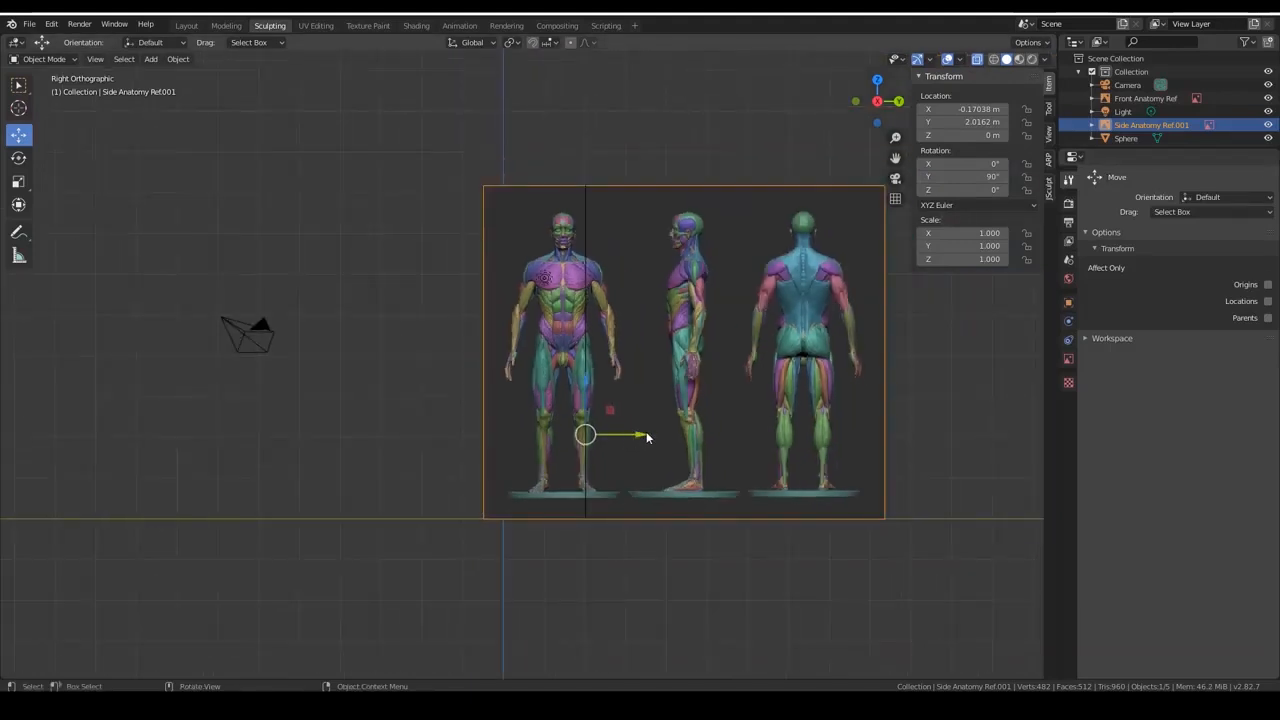
left_click_drag(646, 437, 404, 403)
middle_click_drag(702, 231, 611, 467)
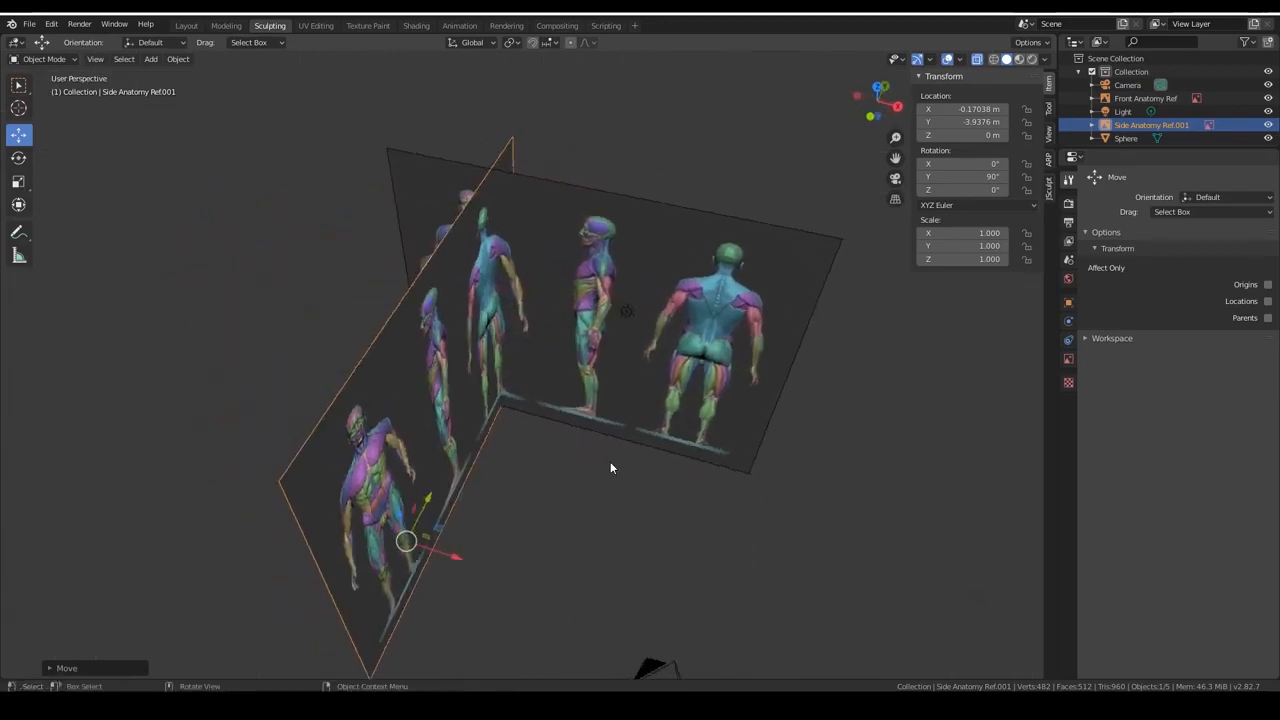
left_click_drag(456, 556, 354, 513)
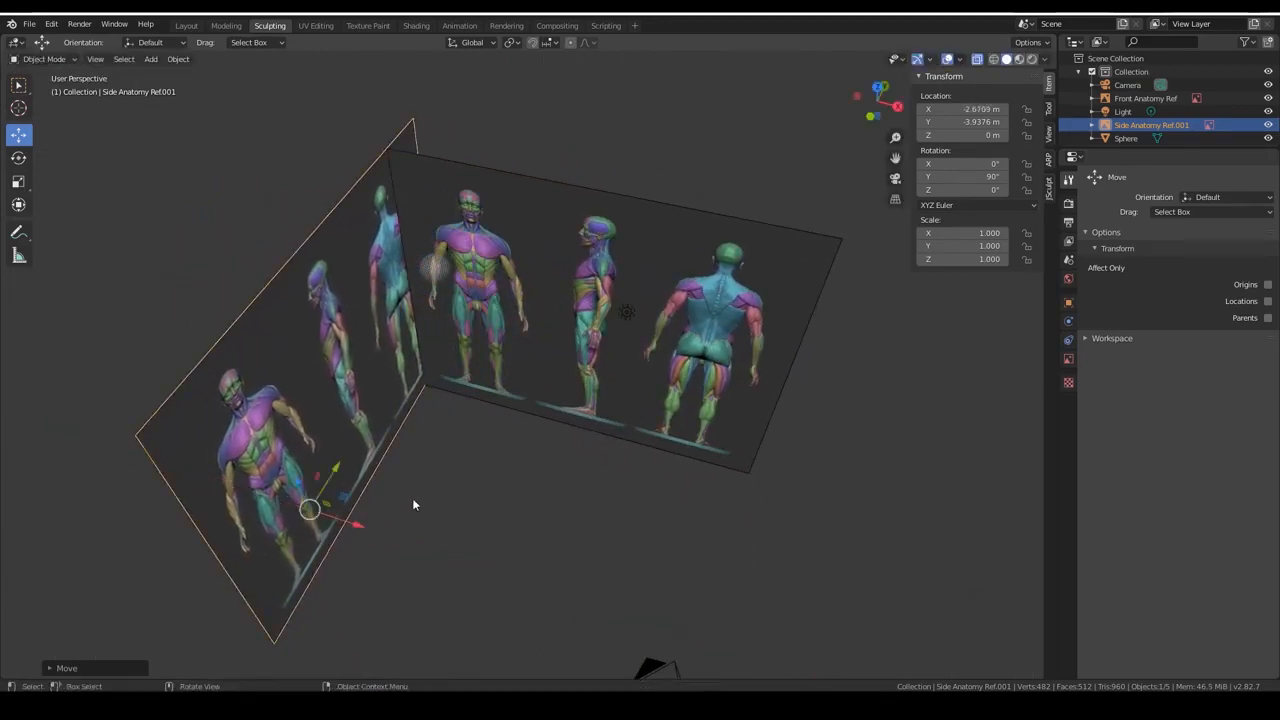
In right view, move the side reference along Y to about -2.45 m so its profile figure's head lines up with the sphere.
key("KP_3")
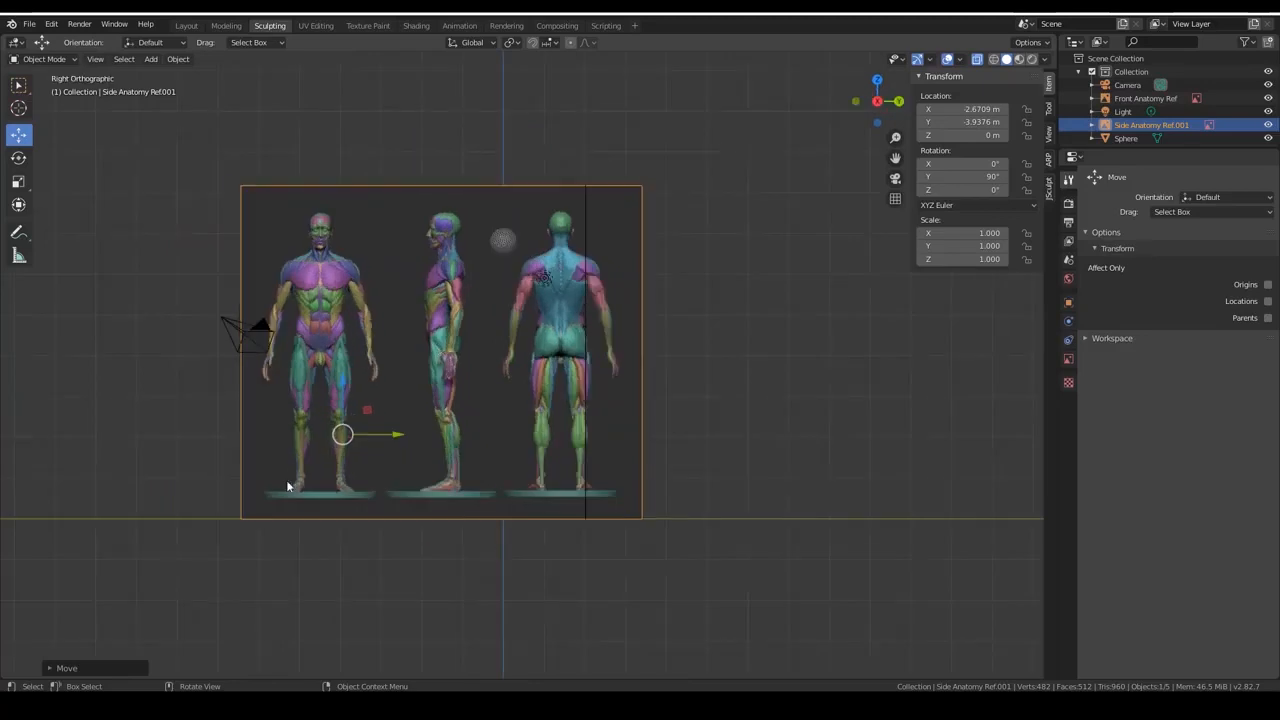
left_click_drag(408, 433, 466, 437)
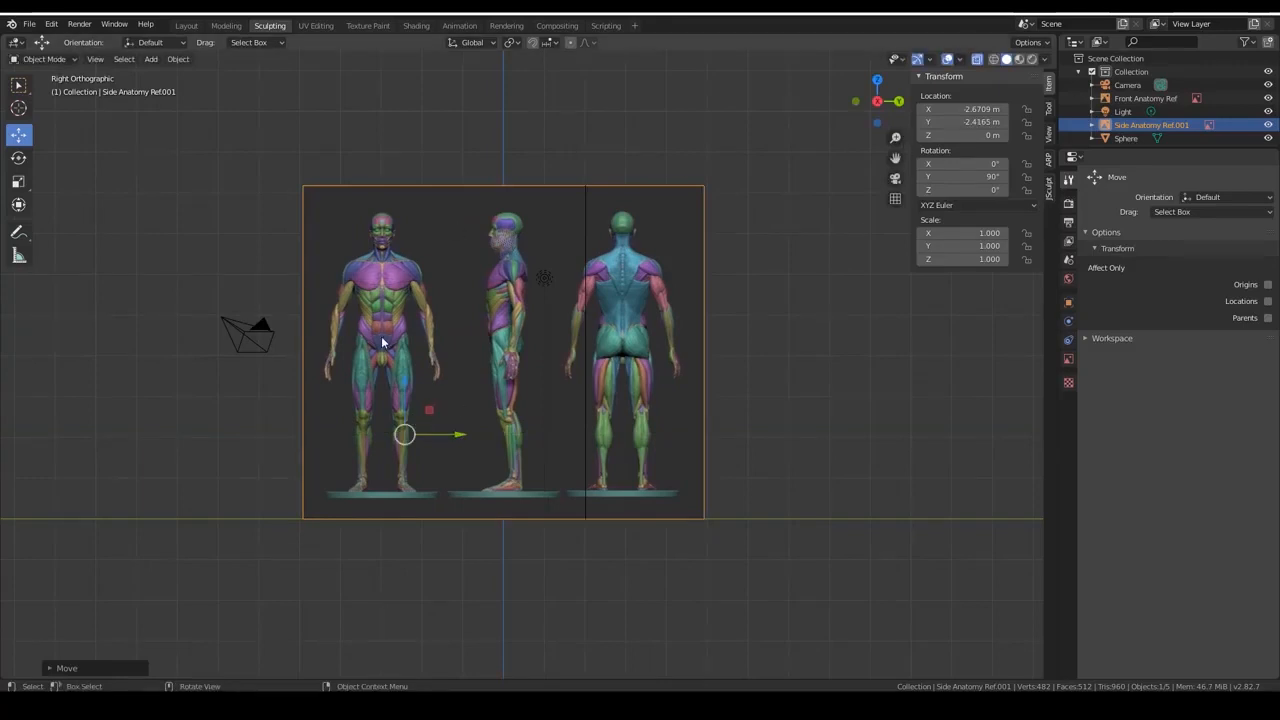
scroll(423, 410, "up", 2)
left_click_drag(350, 410, 350, 407)
key("ctrl+z")
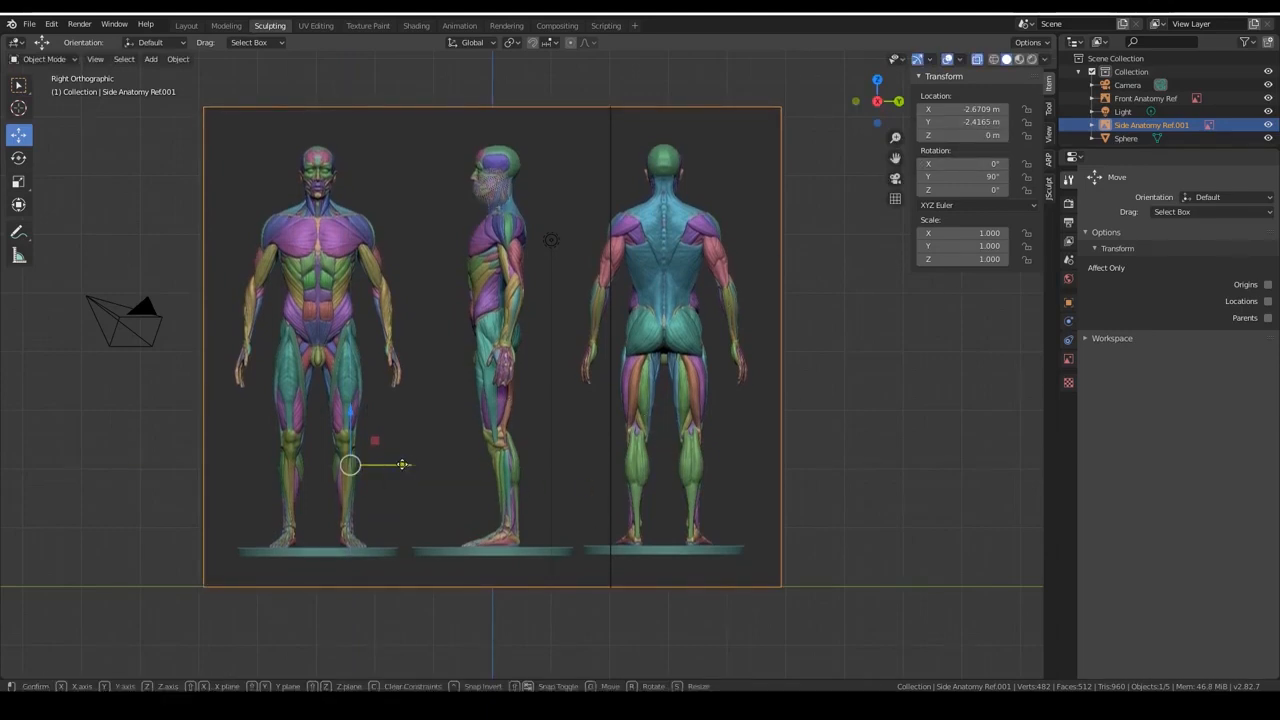
left_click_drag(410, 465, 402, 463)
In front view, raise the sphere along Z to about 7.17 m, onto the upper part of the front figure's head.
middle_click_drag(567, 299, 711, 326)
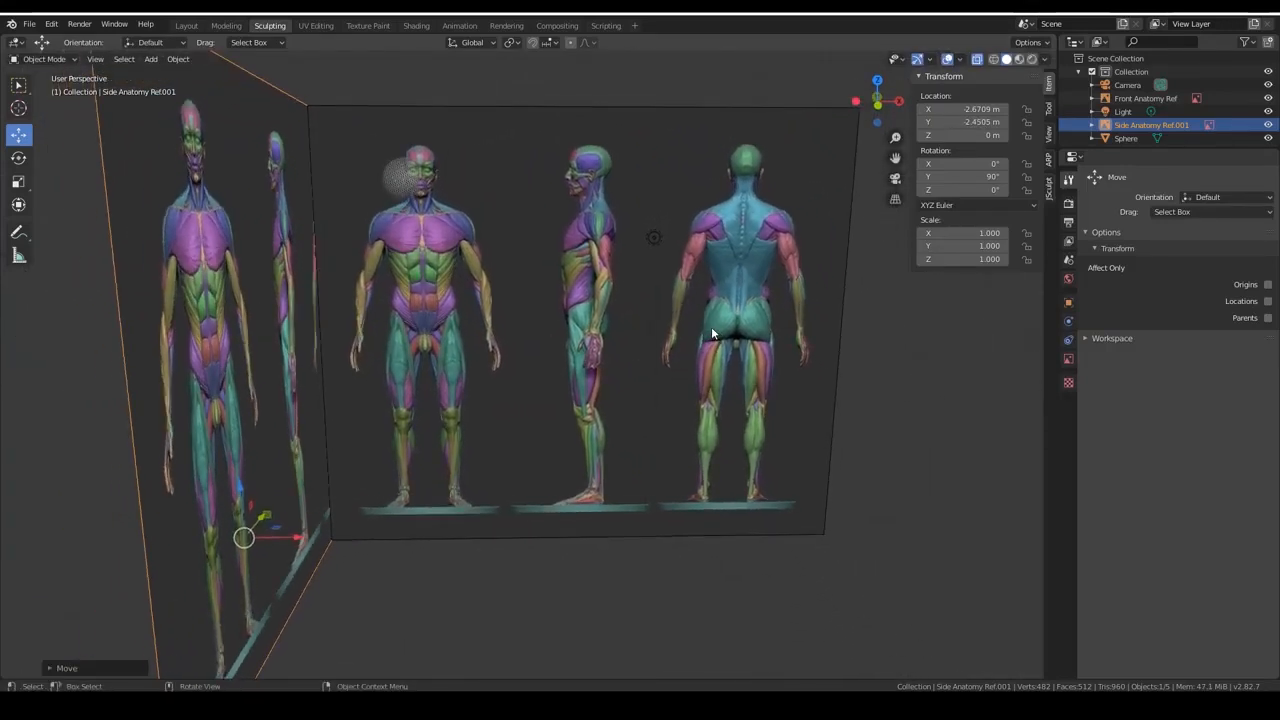
key("KP_1")
scroll(498, 202, "up", 5)
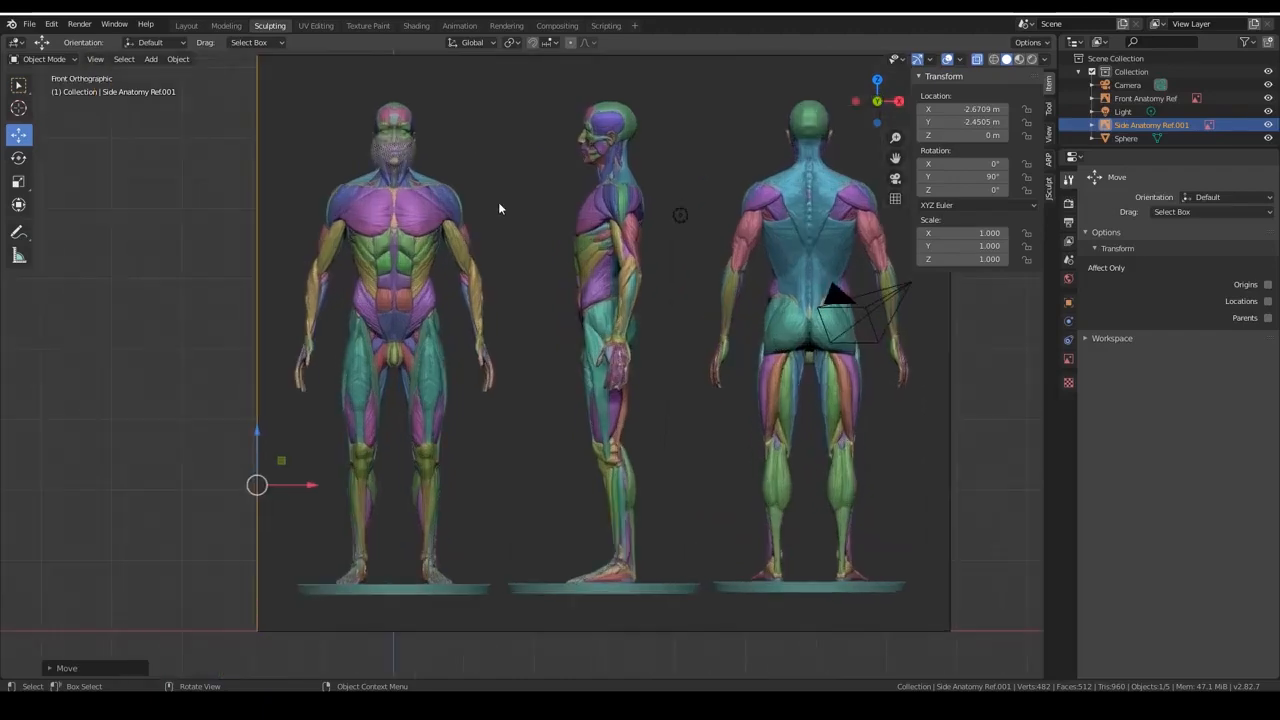
scroll(336, 79, "down", 3)
left_click(388, 107)
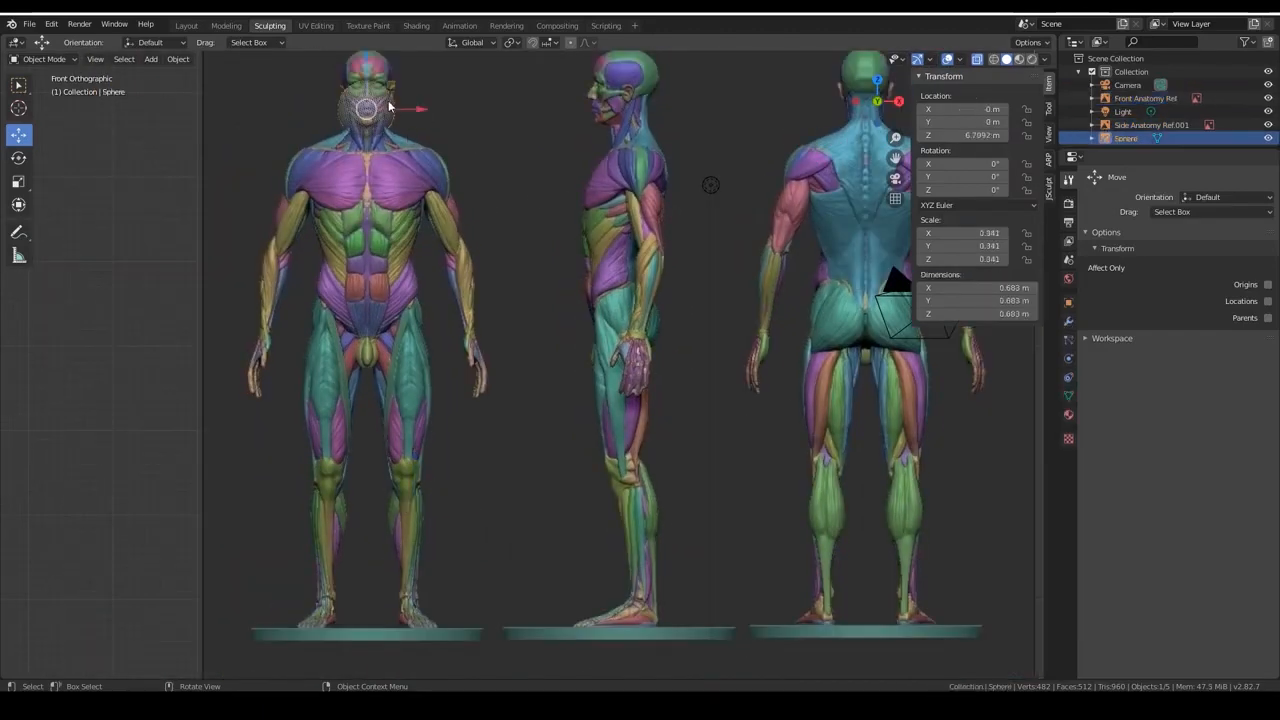
key("KP_5")
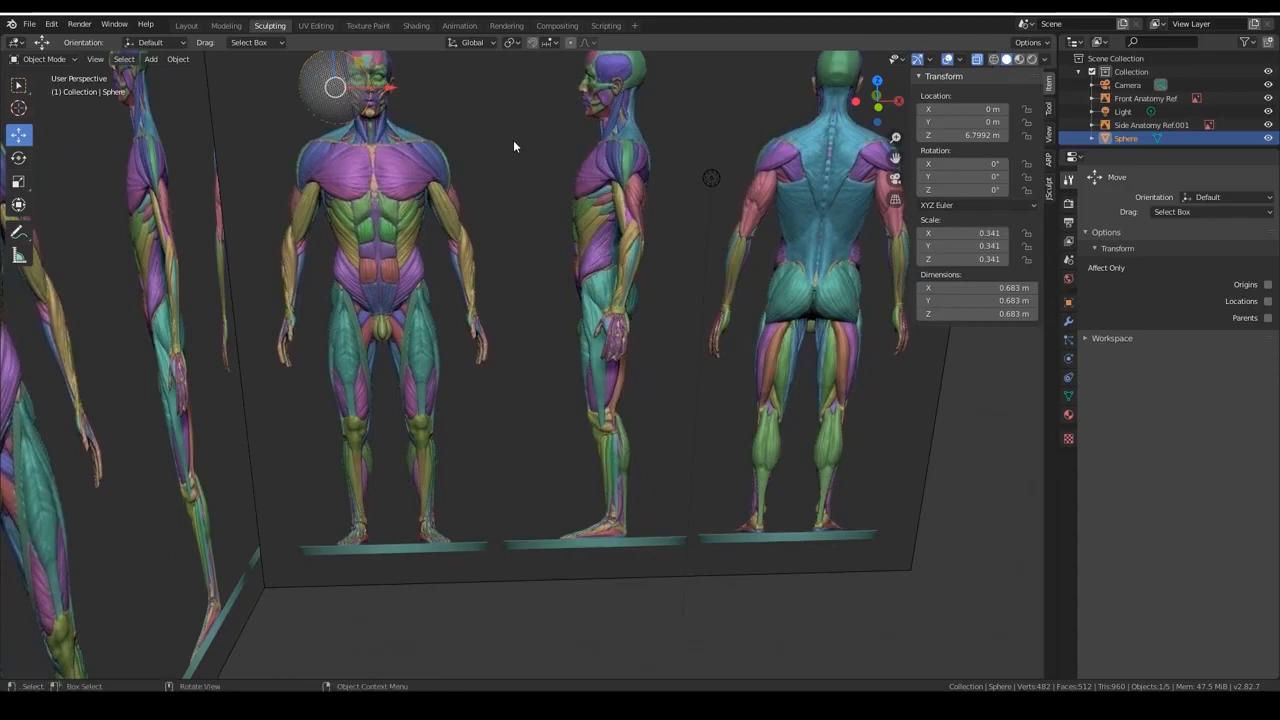
key("KP_5")
key("g")
key("z")
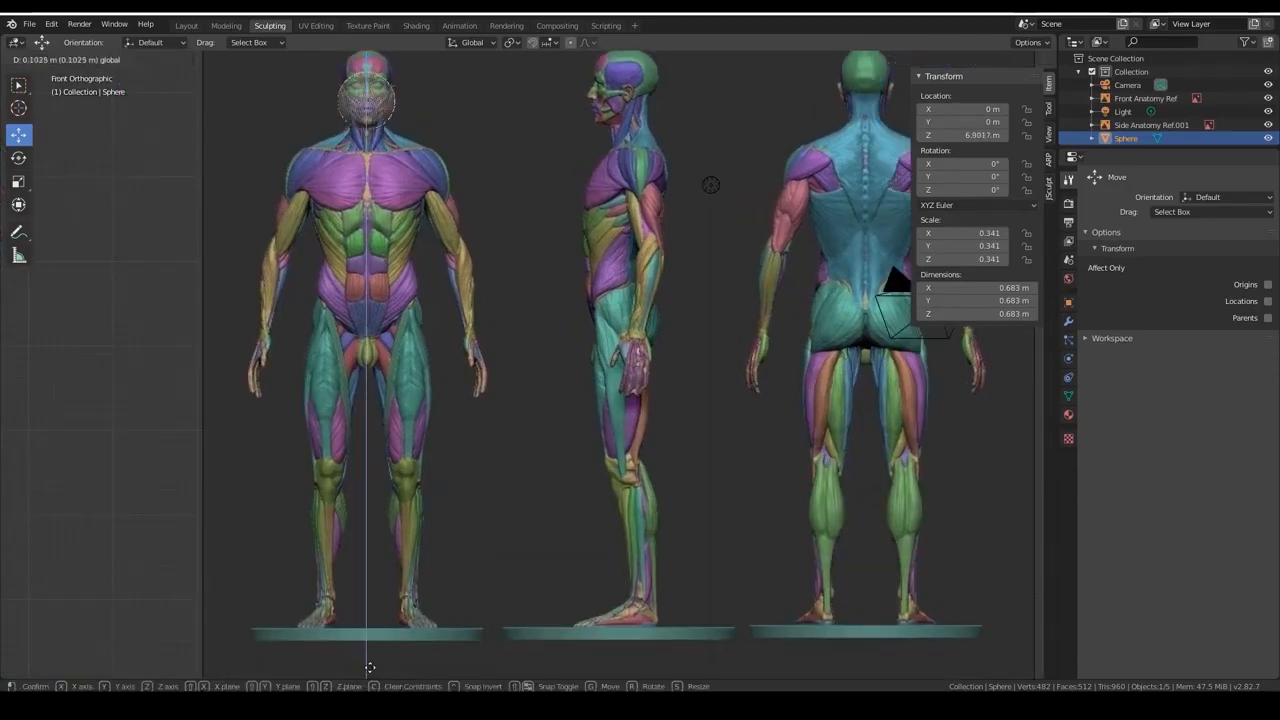
left_click(370, 652)
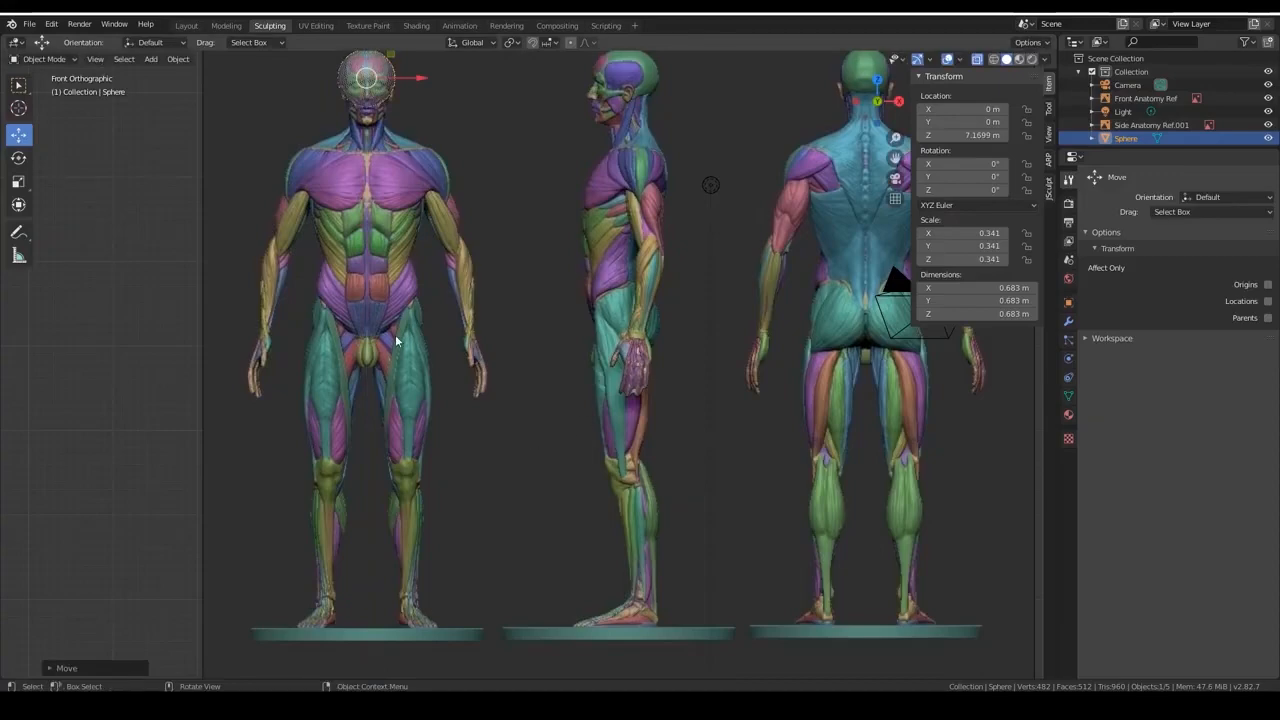
Examine from a perspective view how the sphere sits relative to the front and side reference images.
middle_click_drag(586, 277, 568, 435, "shift")
scroll(543, 427, "down", 3)
scroll(566, 428, "down", 5)
scroll(560, 422, "up", 6)
scroll(556, 427, "down", 3)
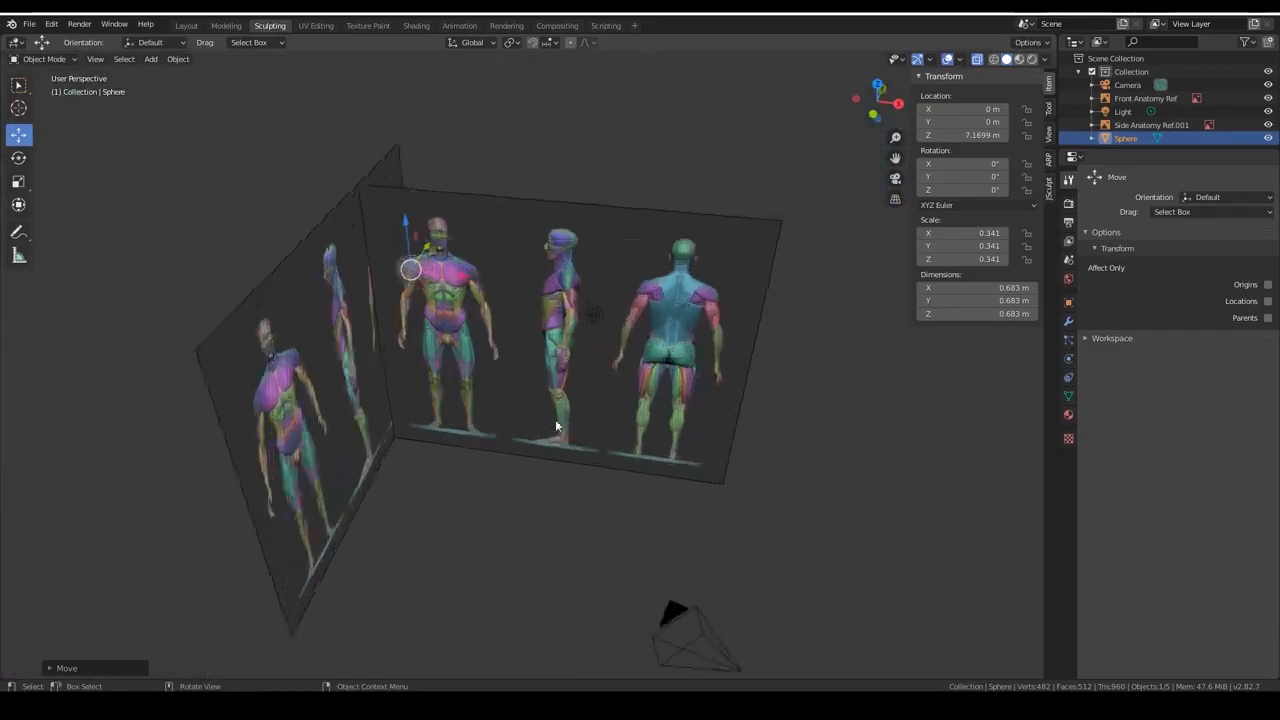
scroll(557, 426, "up", 3)
mouse_move(454, 441)
middle_mouse_down()
mouse_move(443, 462)
mouse_move(476, 440)
mouse_move(455, 442)
middle_mouse_up()
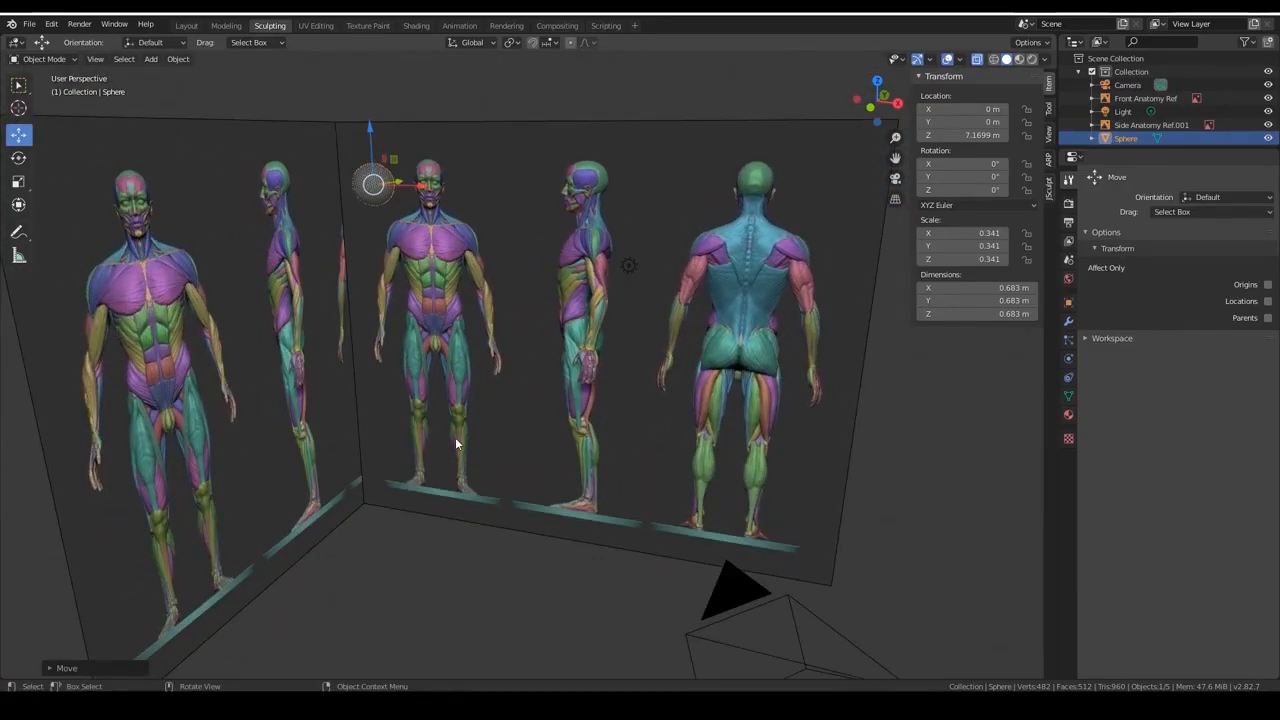
Select the front and side anatomy reference images together.
left_click(524, 151)
left_click(199, 188, "shift")
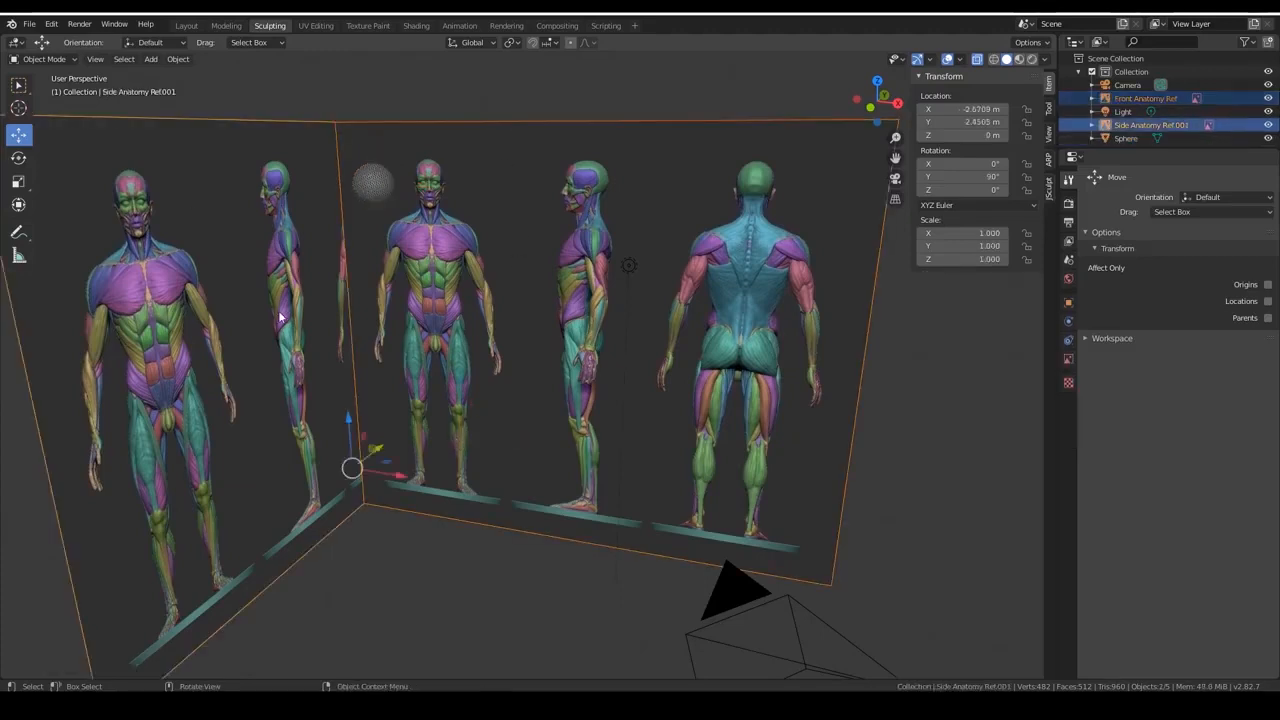
key("KP_Decimal")
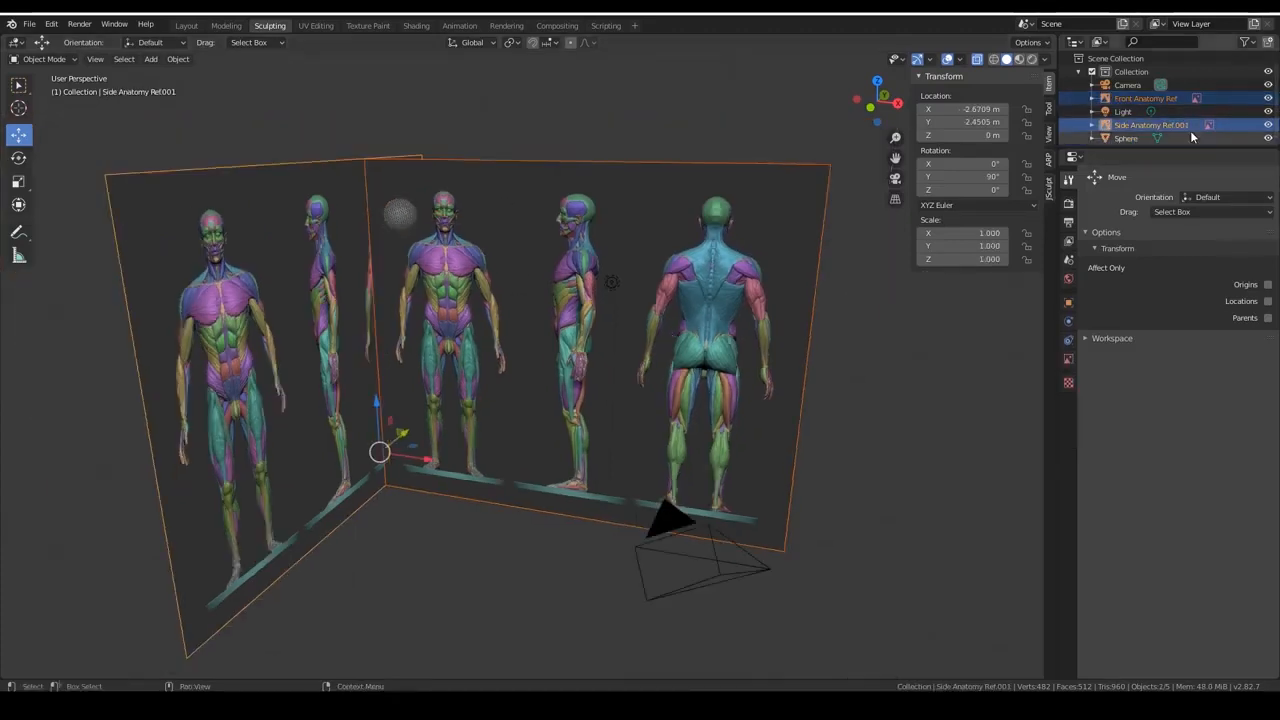
key("alt+a")
scroll(1238, 121, "down", 1)
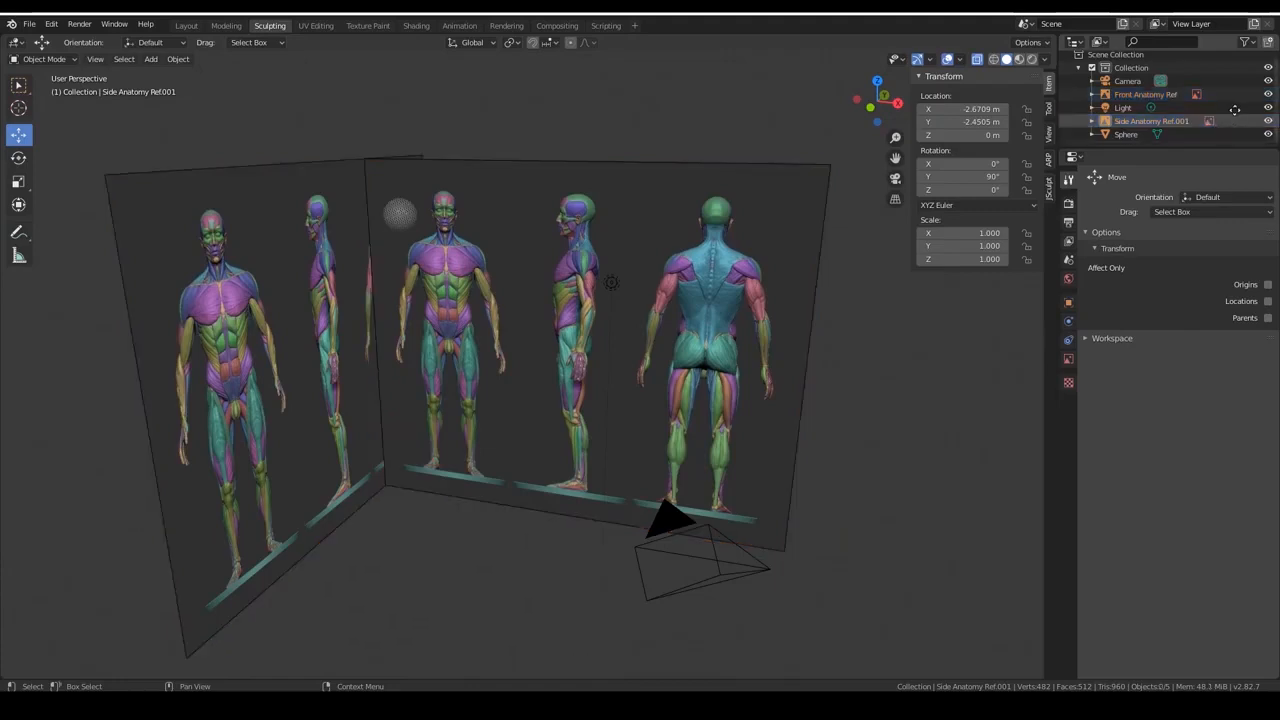
left_click_drag(1241, 118, 1239, 103)
left_click(1244, 124)
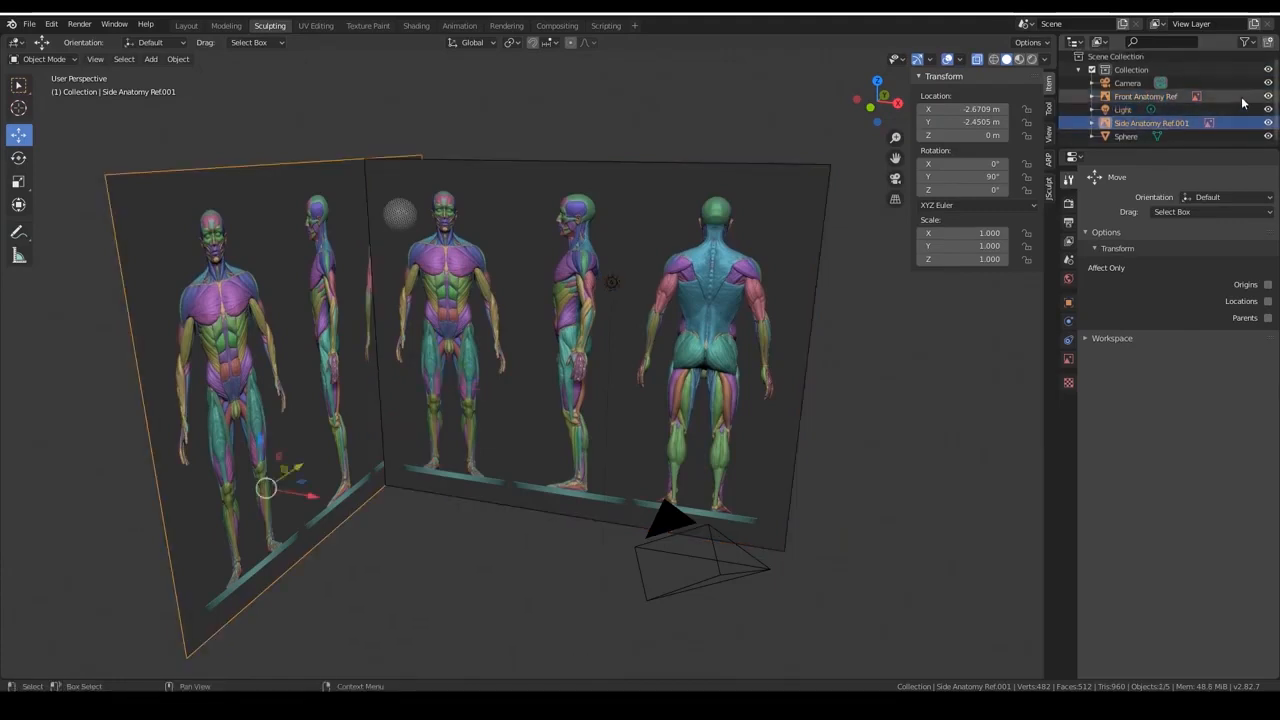
left_click(1243, 97, "ctrl")
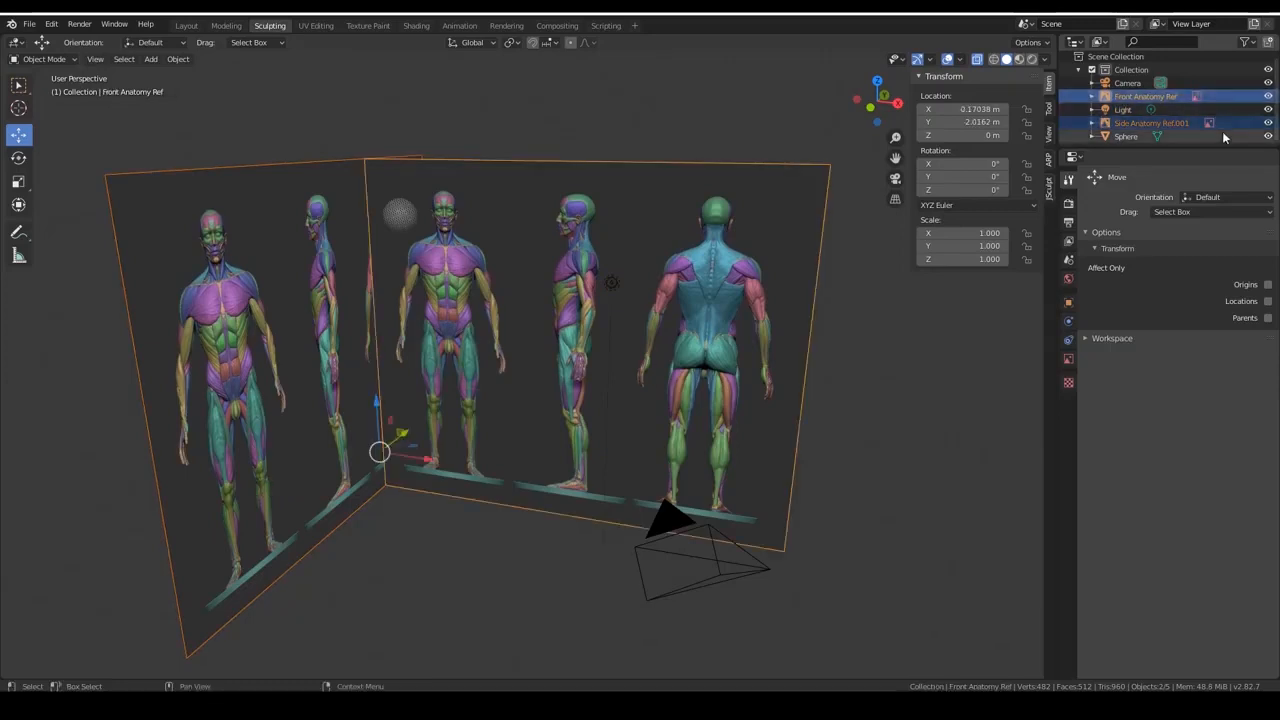
Make the sphere the only selected object and check its placement between the two reference planes.
right_click(1240, 122)
left_click(1136, 137)
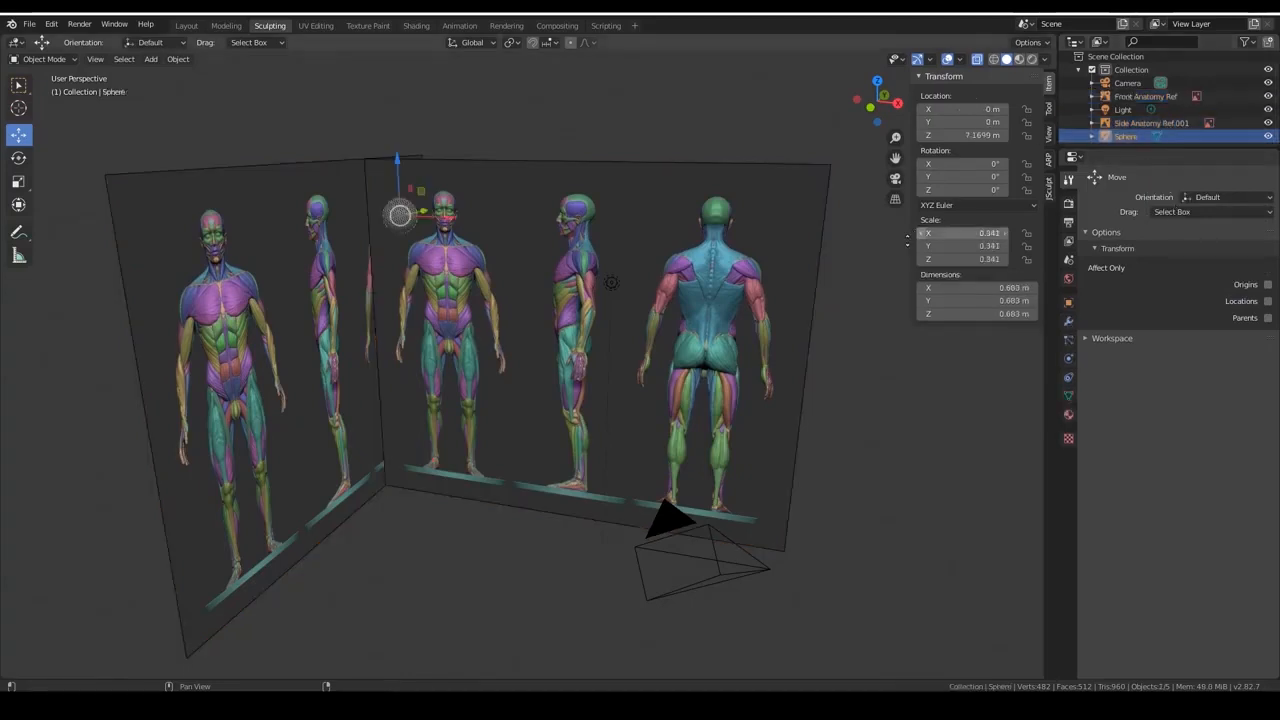
middle_click_drag(704, 151, 745, 144)
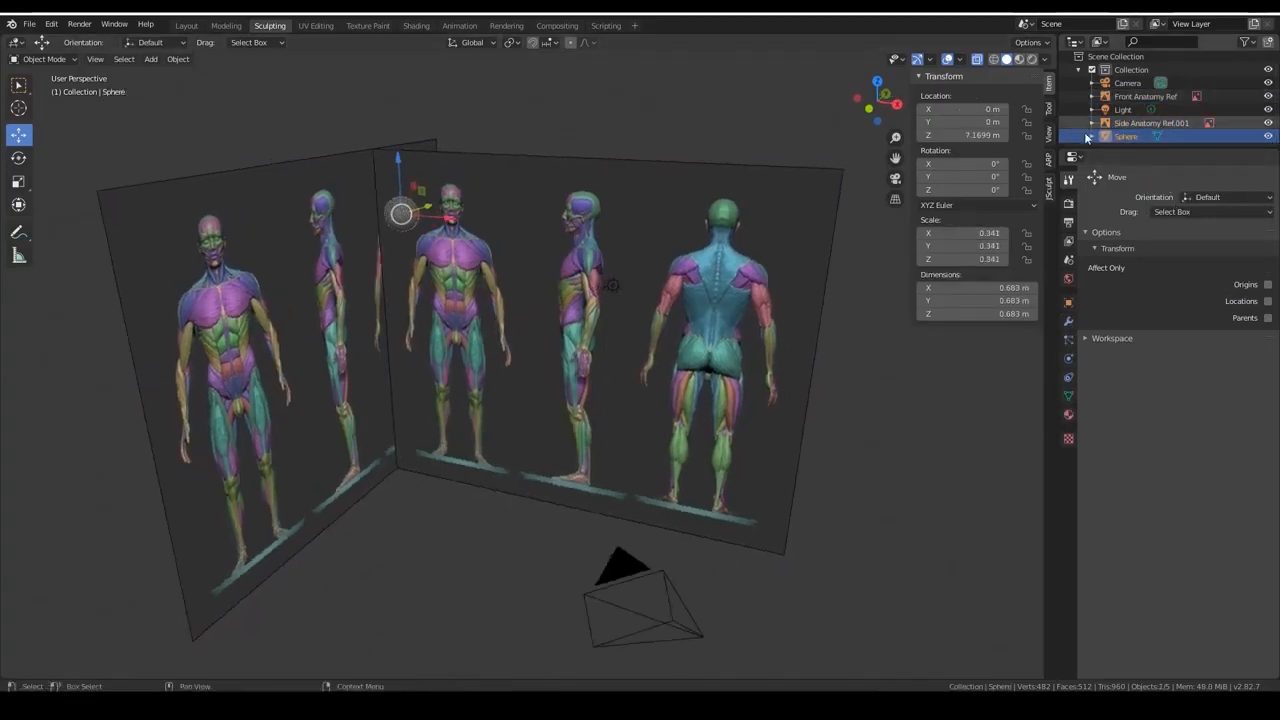
middle_click_drag(424, 348, 461, 325)
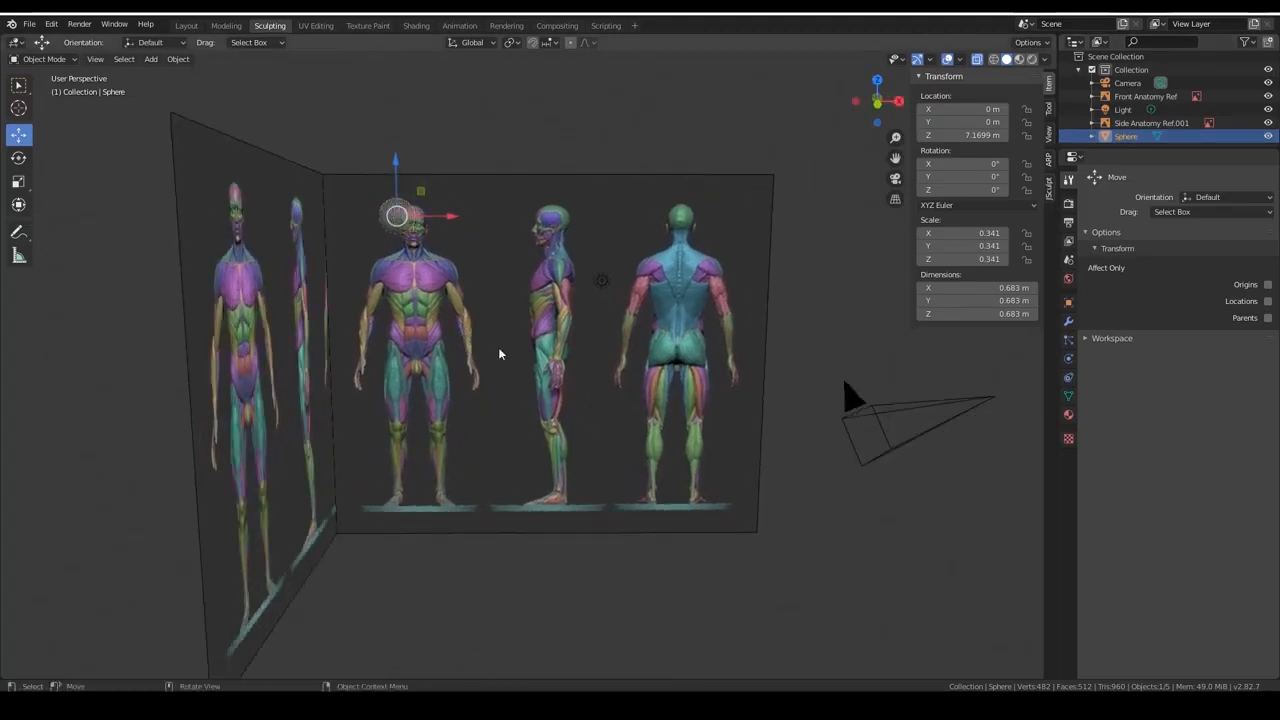